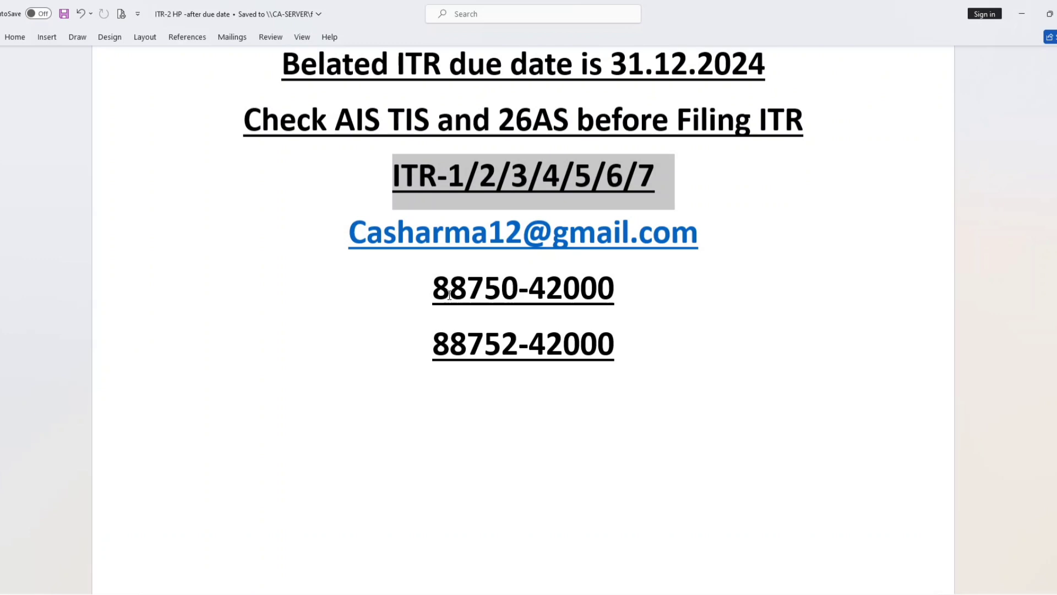
drag(426, 288, 647, 359)
click(663, 370)
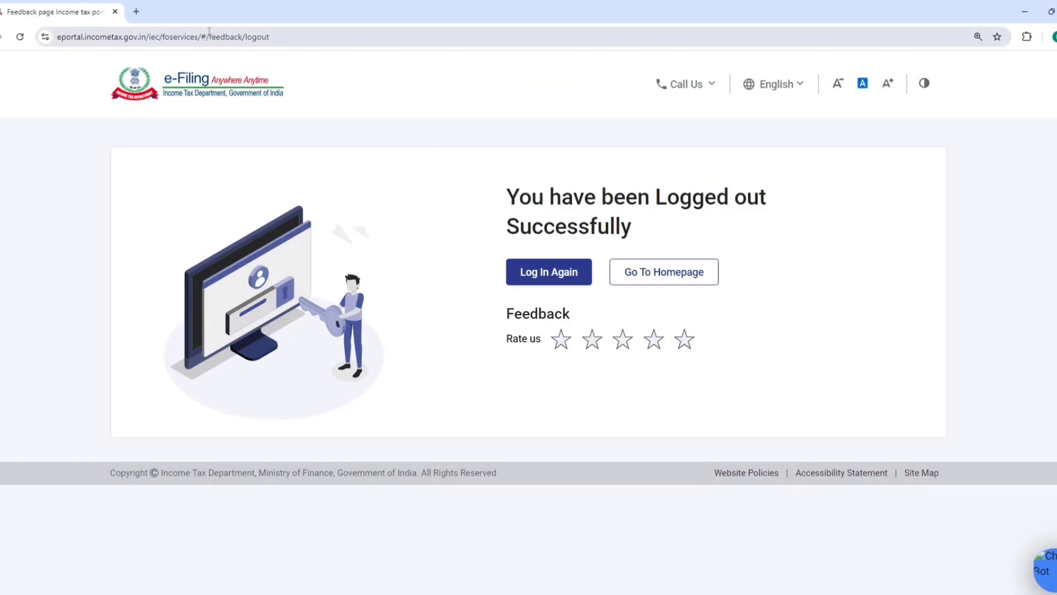
Open the Income Tax Department e-filing portal in a new browser tab and go to its login page
click(135, 12)
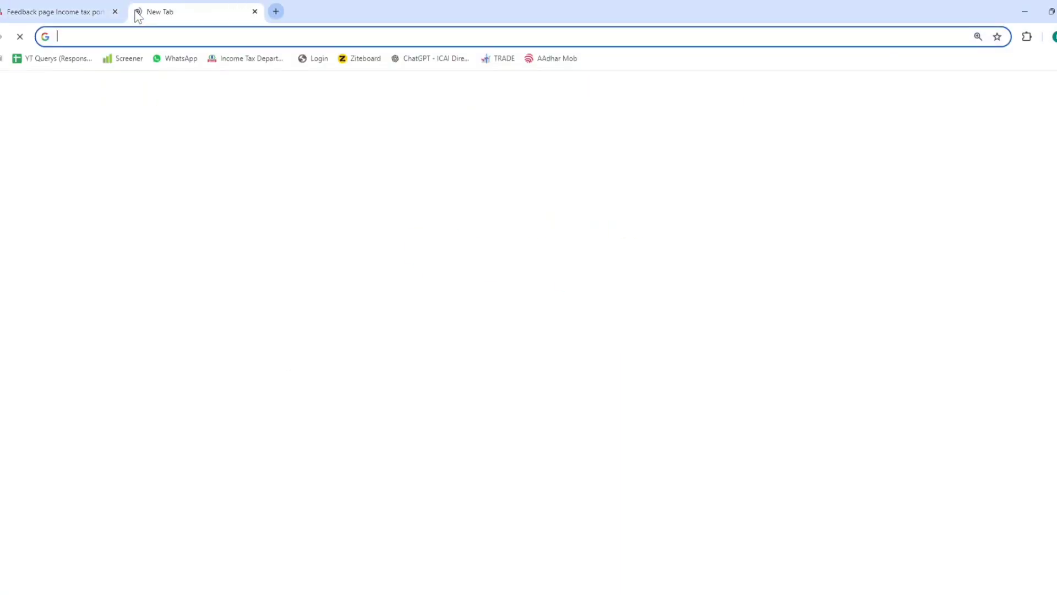
click(275, 59)
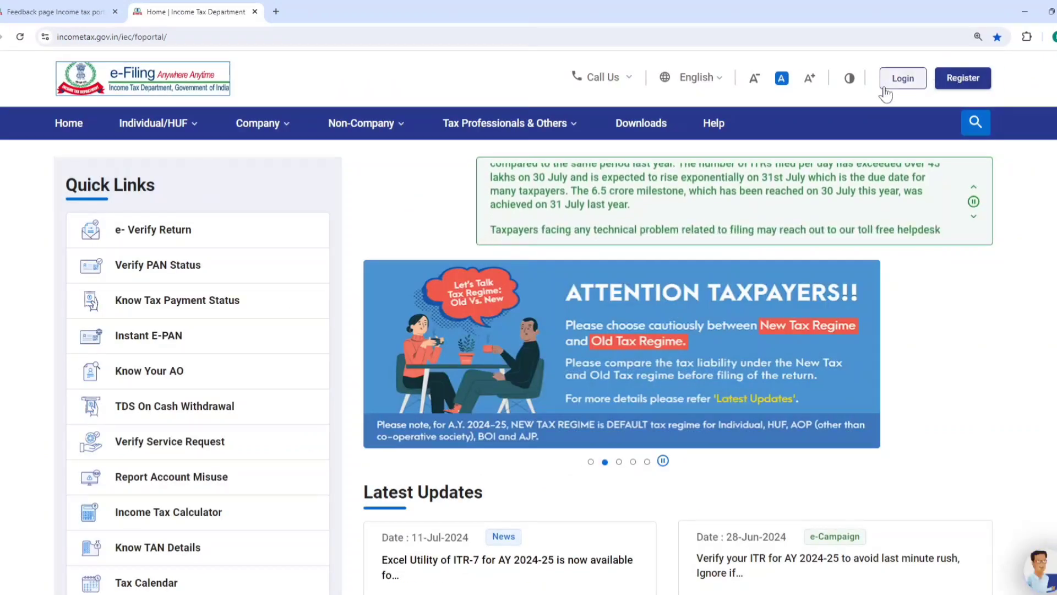
click(901, 86)
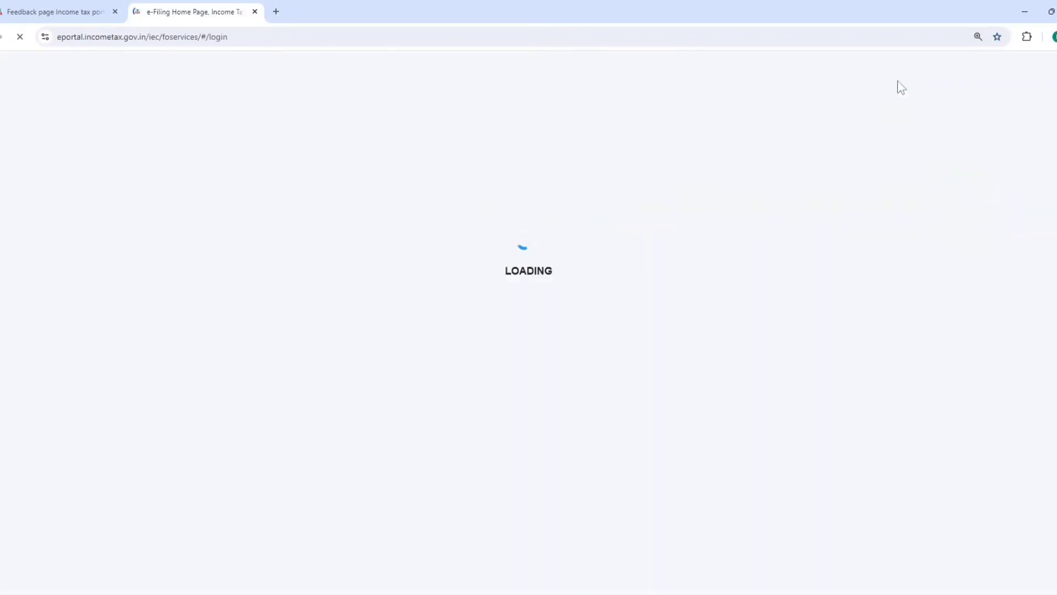
Log in to the e-filing account with the user ID and account password, confirming the secure access message
click(221, 325)
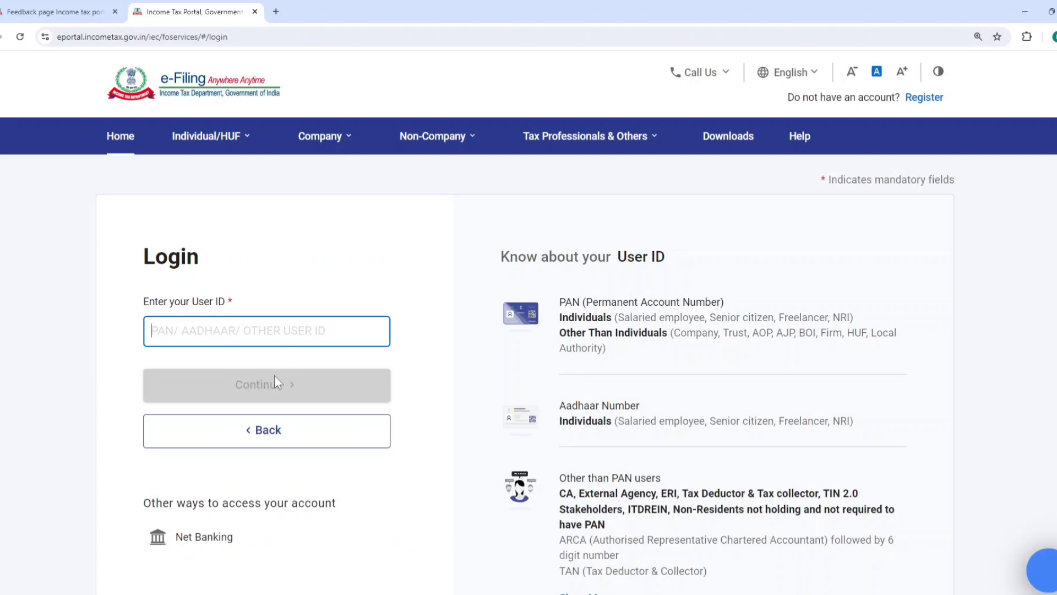
click(149, 386)
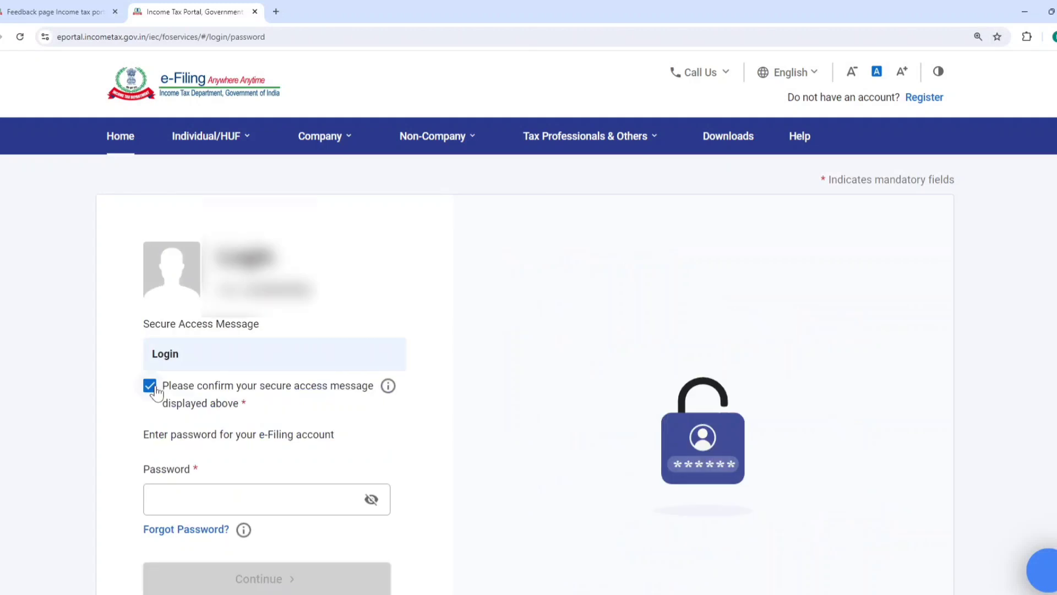
click(181, 492)
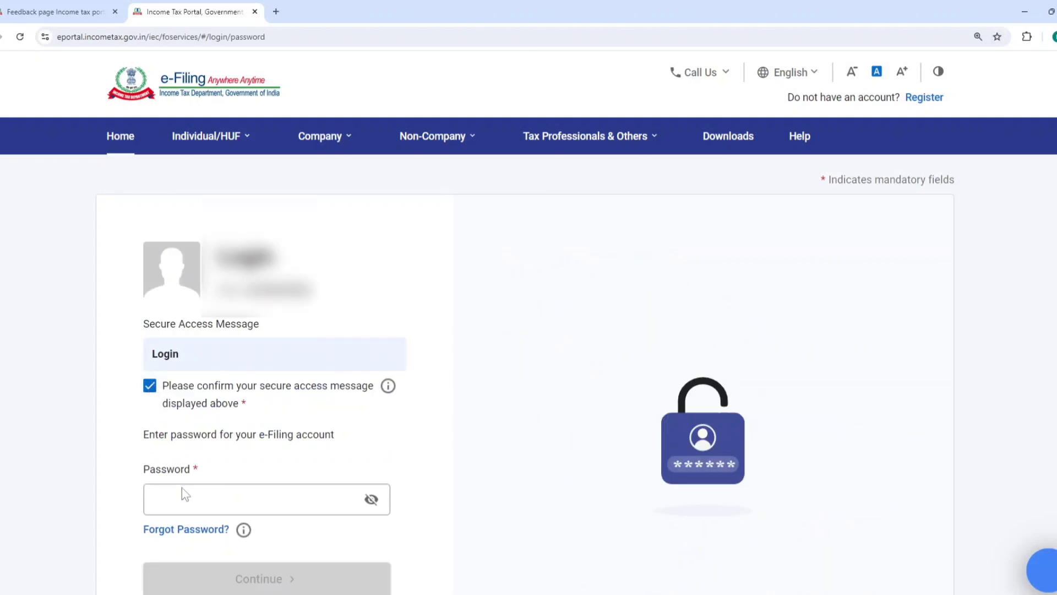
key(ctrl+v)
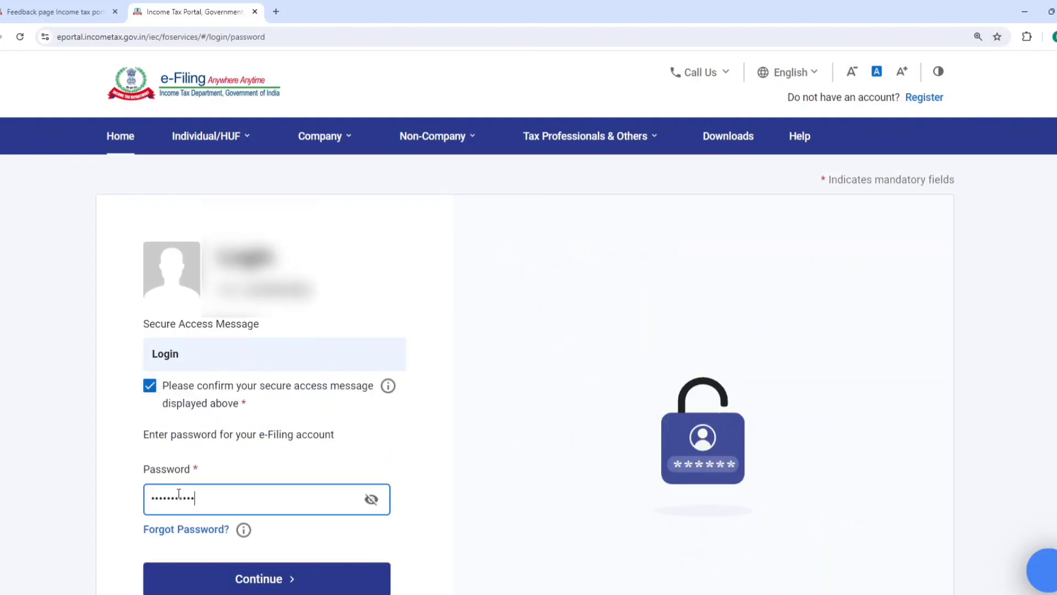
click(246, 574)
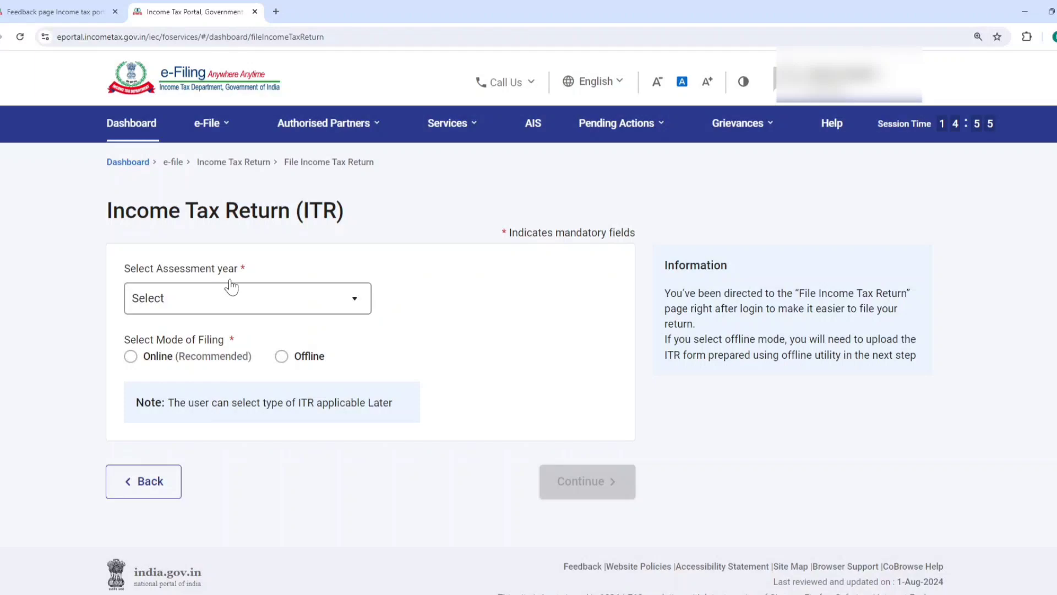
Check the Taxpayer Information Summary for F.Y. 2023-24 on the AIS compliance portal and return to the e-filing portal
click(532, 123)
click(633, 429)
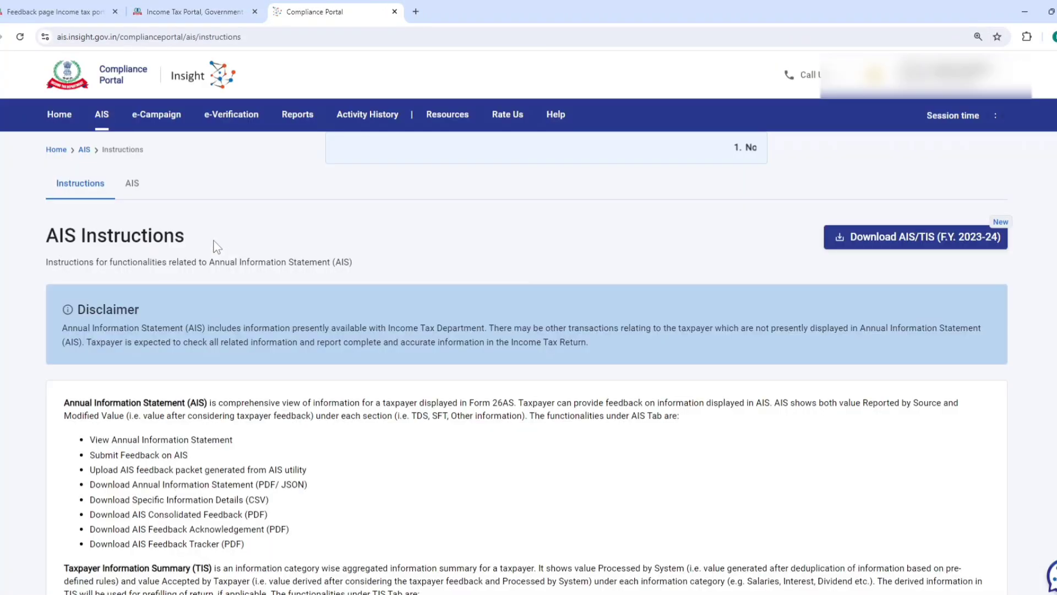
click(132, 183)
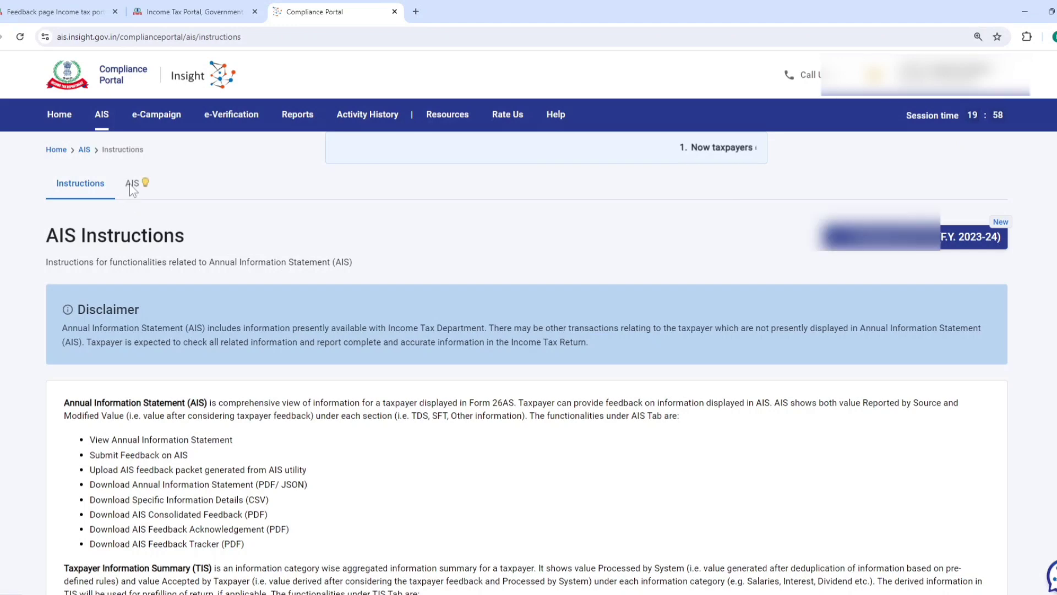
click(300, 345)
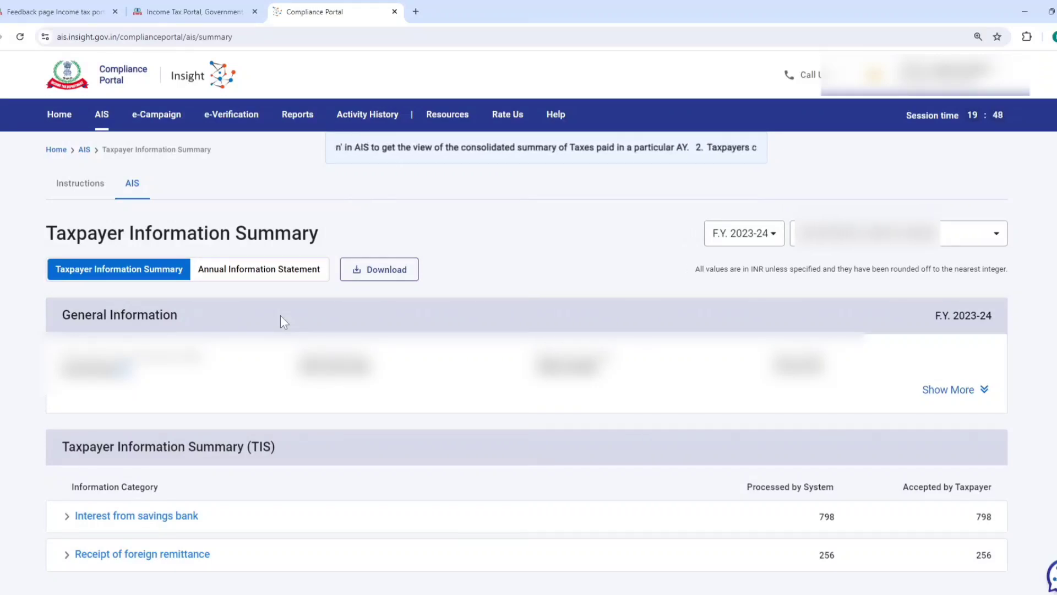
click(394, 12)
click(580, 111)
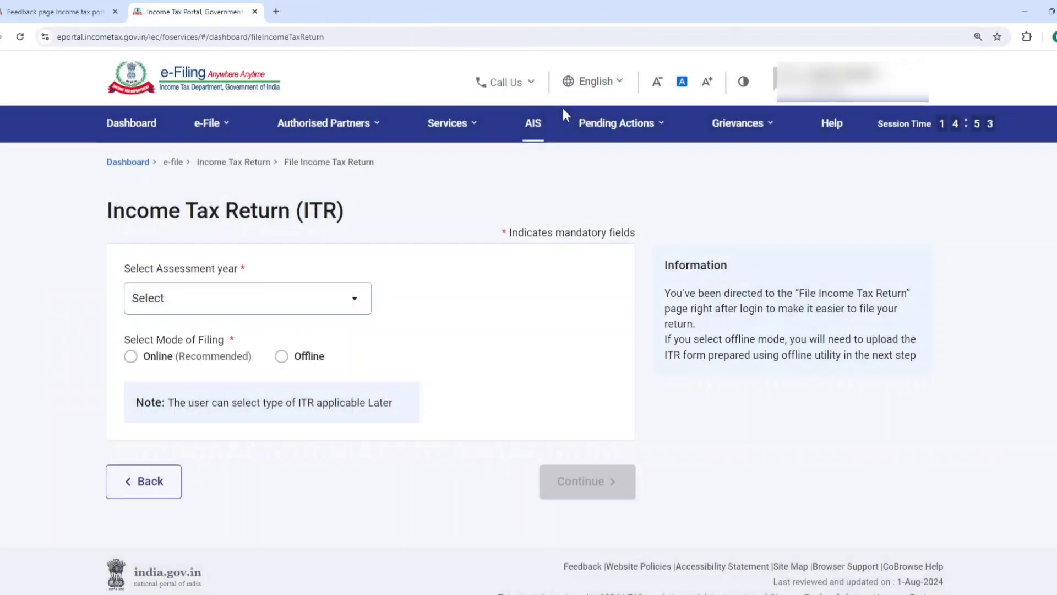
click(495, 113)
Go from the e-filing portal to Form 26AS on TRACES, agreeing to the Form 16/16A usage terms
click(208, 126)
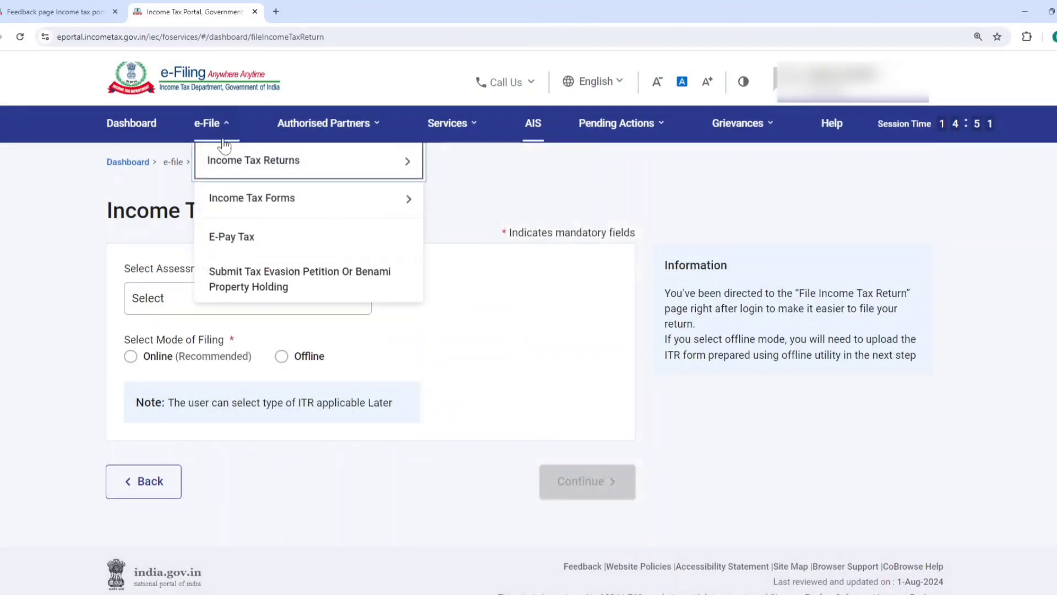
mouse_move(330, 162)
click(488, 275)
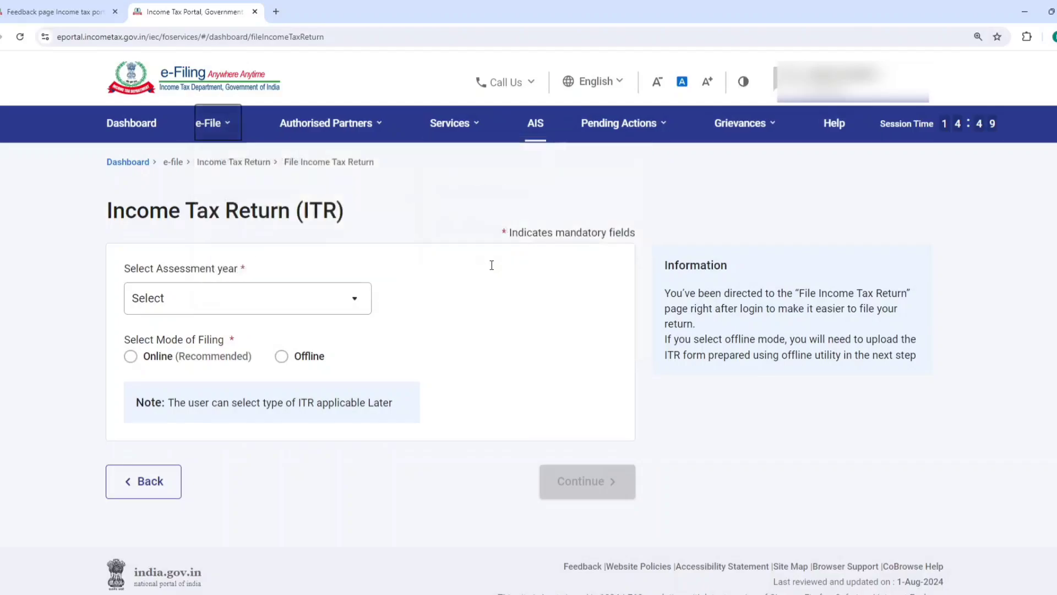
click(682, 462)
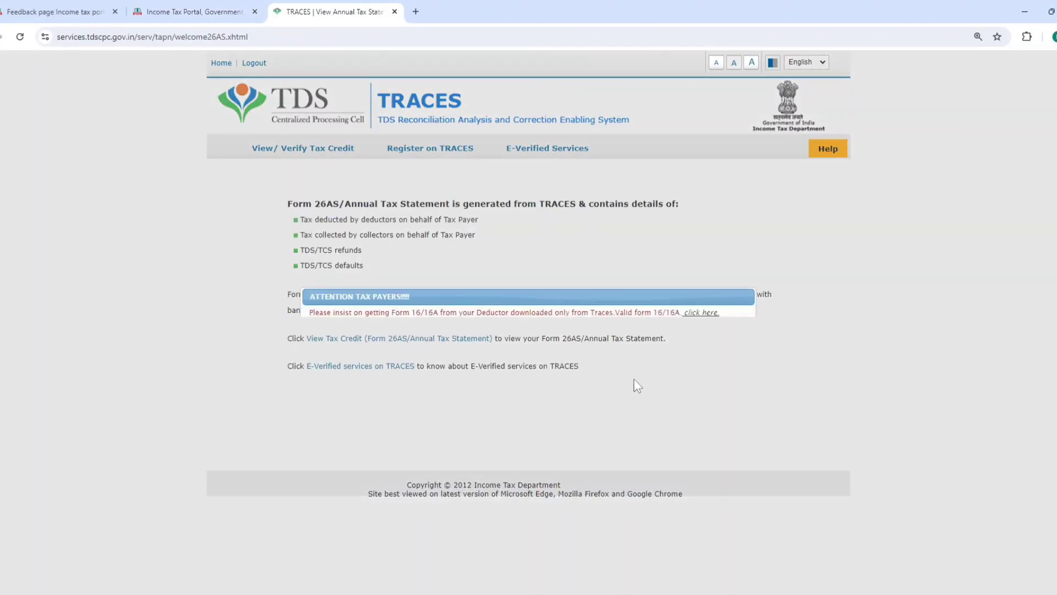
click(313, 335)
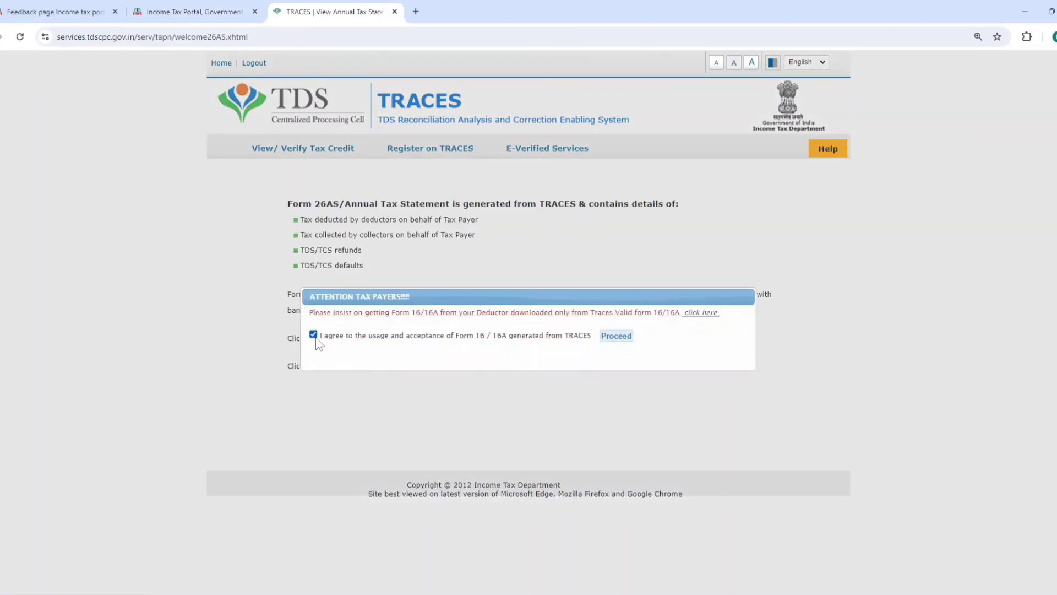
click(619, 336)
click(377, 339)
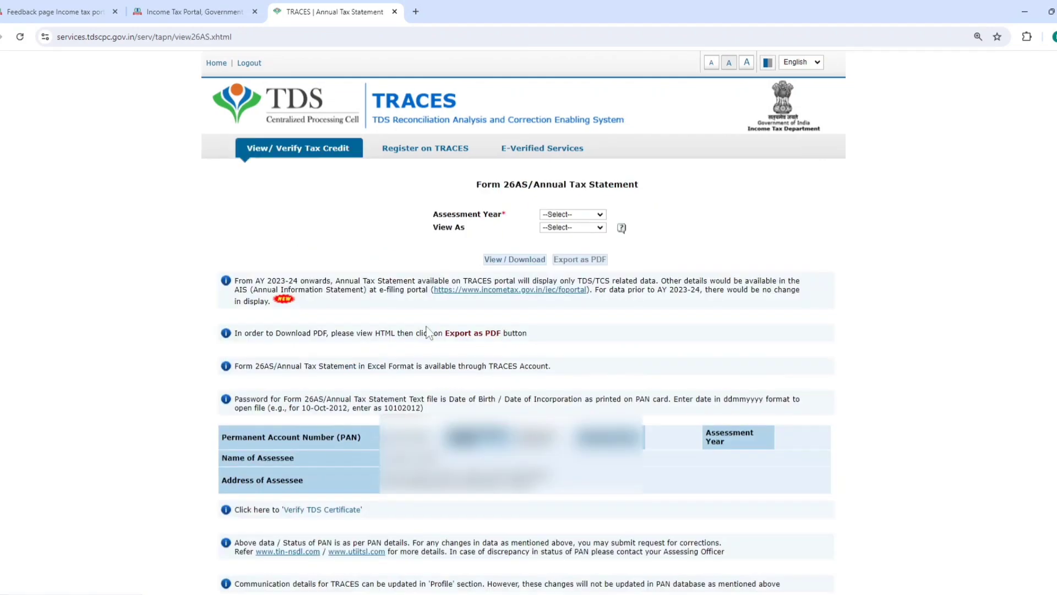
View the Form 26AS statement for assessment year 2024-25 as HTML, then close the TRACES and logged-out feedback tabs
click(556, 216)
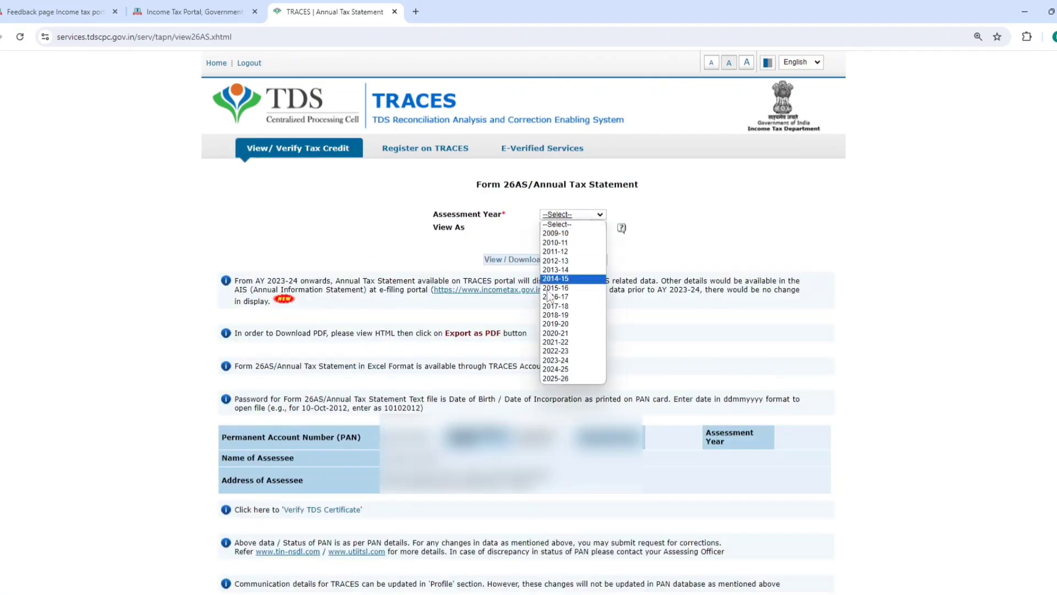
click(556, 368)
click(561, 228)
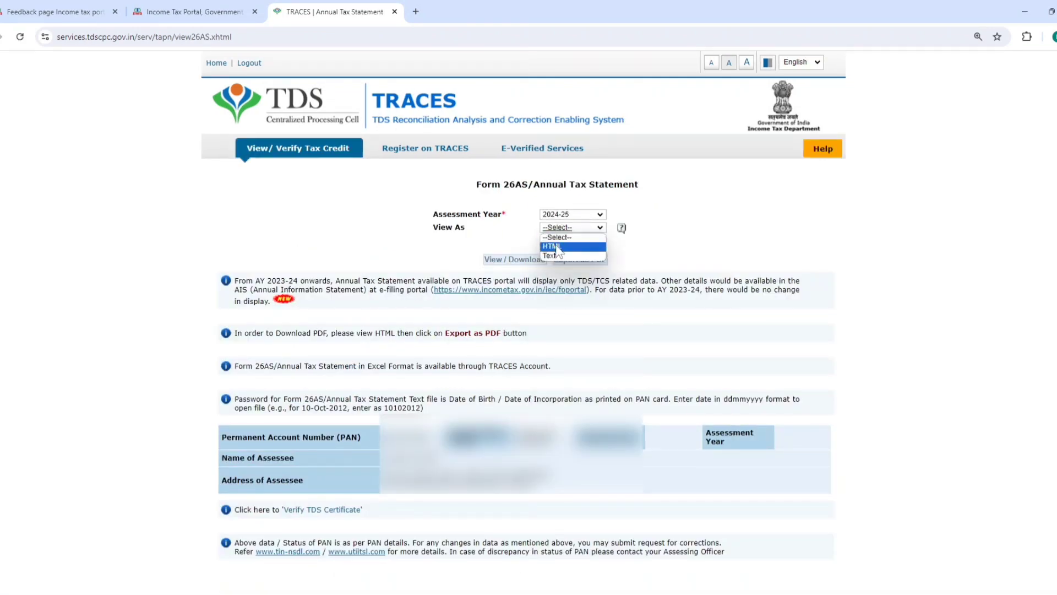
click(559, 245)
click(518, 263)
scroll(517, 263, down, 9)
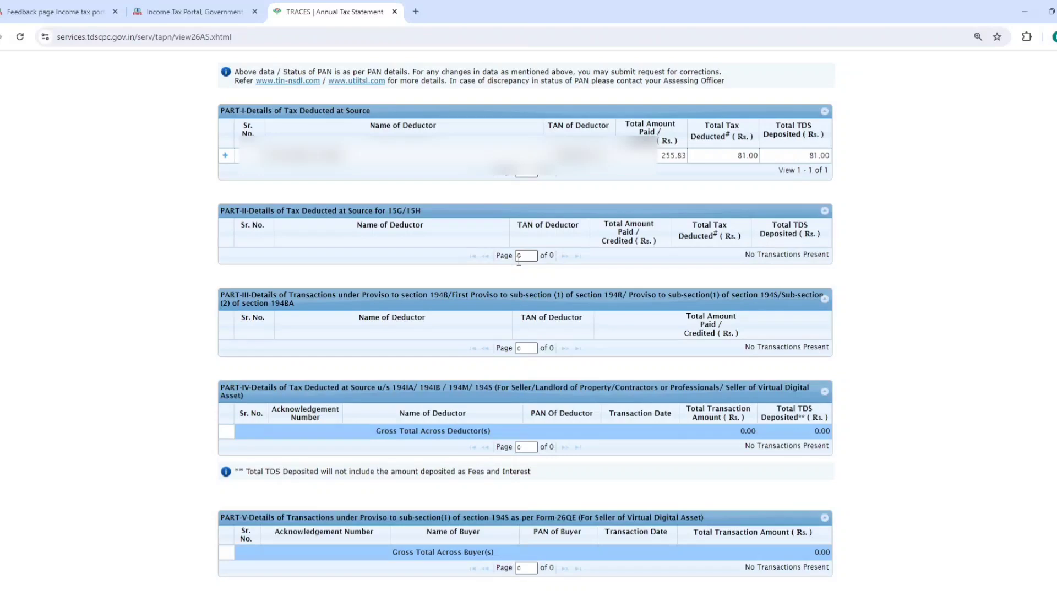
click(395, 12)
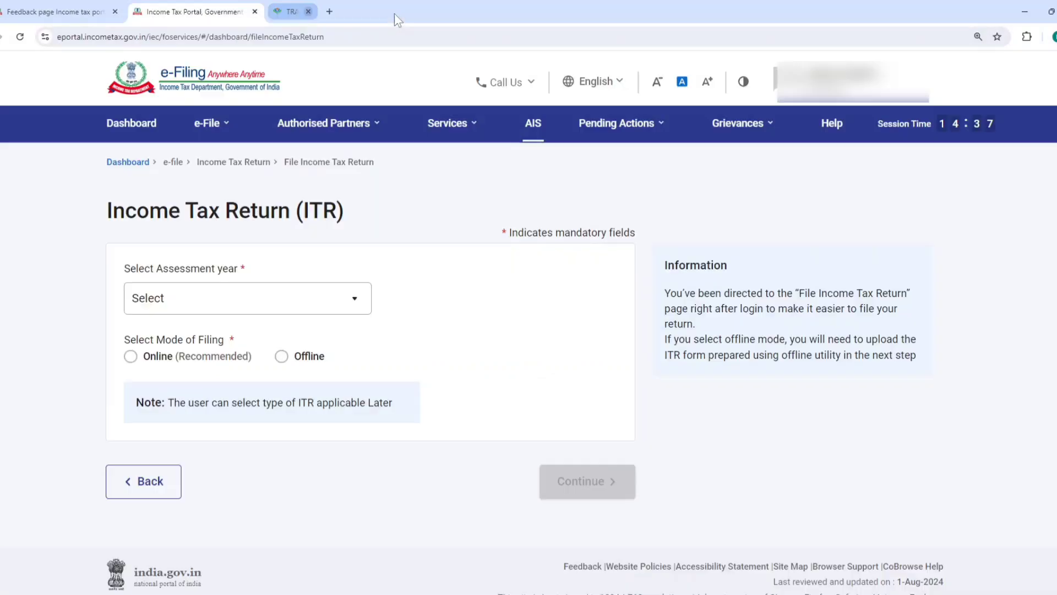
click(115, 12)
Start a new online income tax return filing for assessment year 2024-25 instead of resuming the saved draft
click(203, 291)
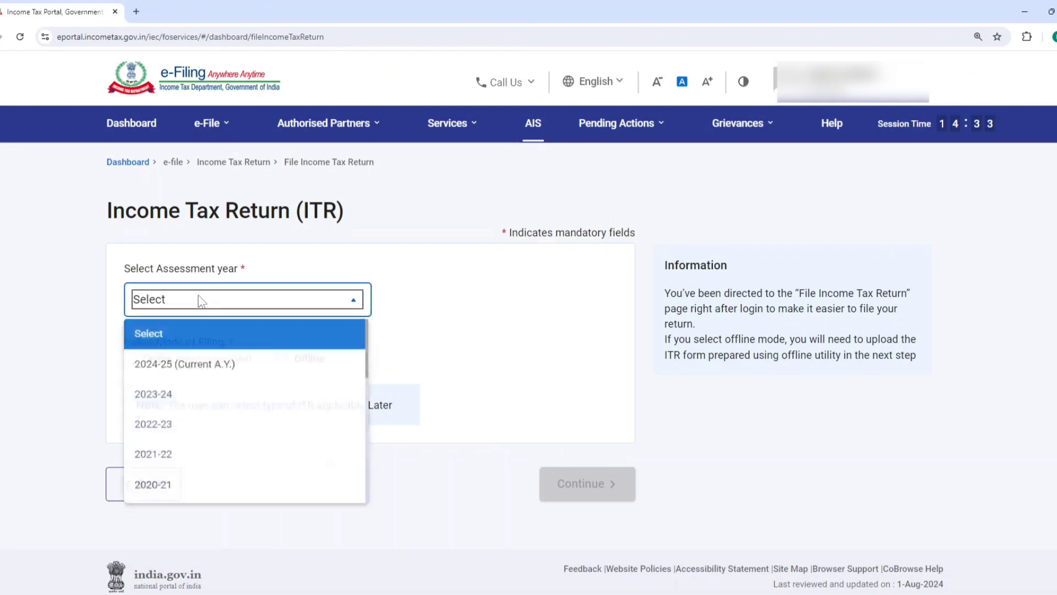
click(196, 363)
click(131, 358)
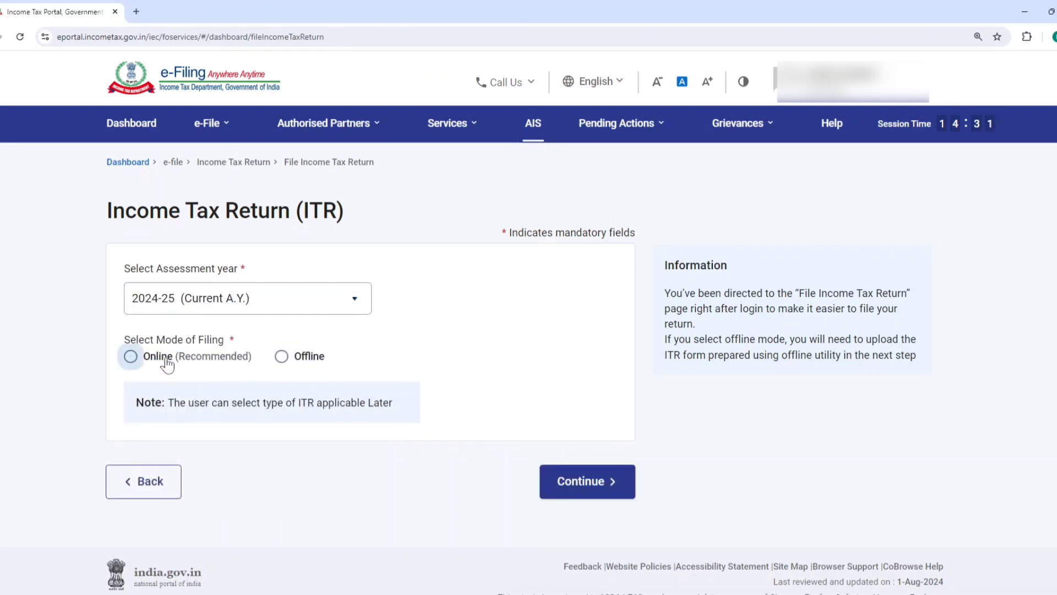
click(577, 484)
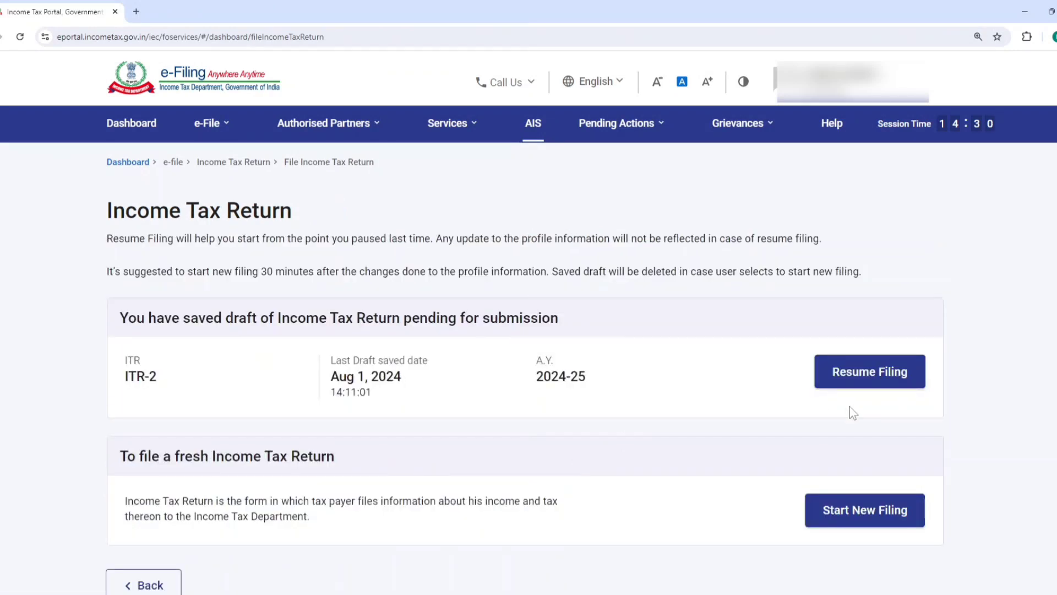
click(862, 519)
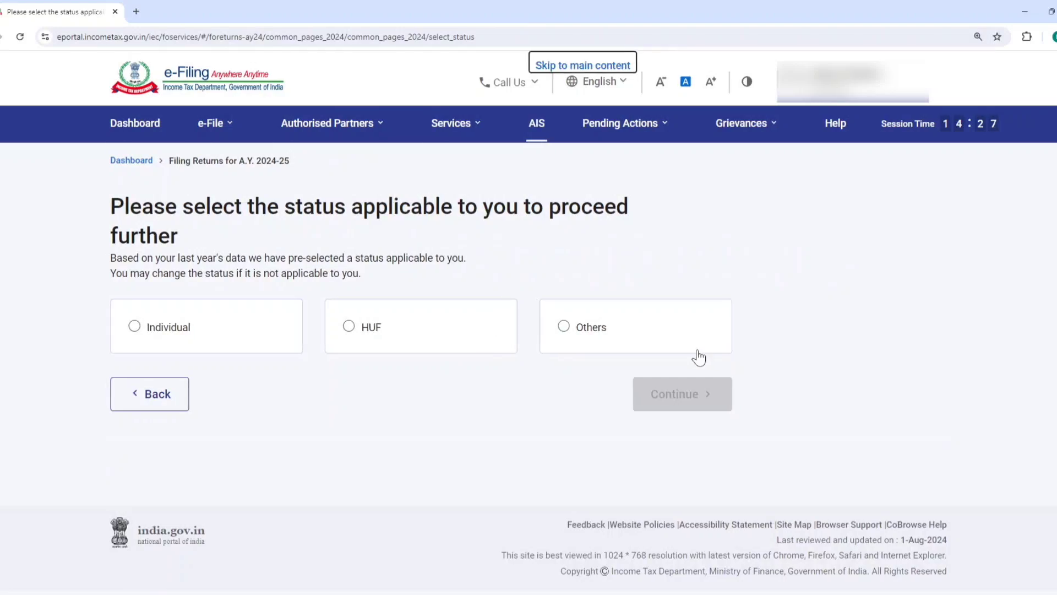
Set the taxpayer status to Individual and proceed with the ITR-2 form
click(275, 349)
click(706, 413)
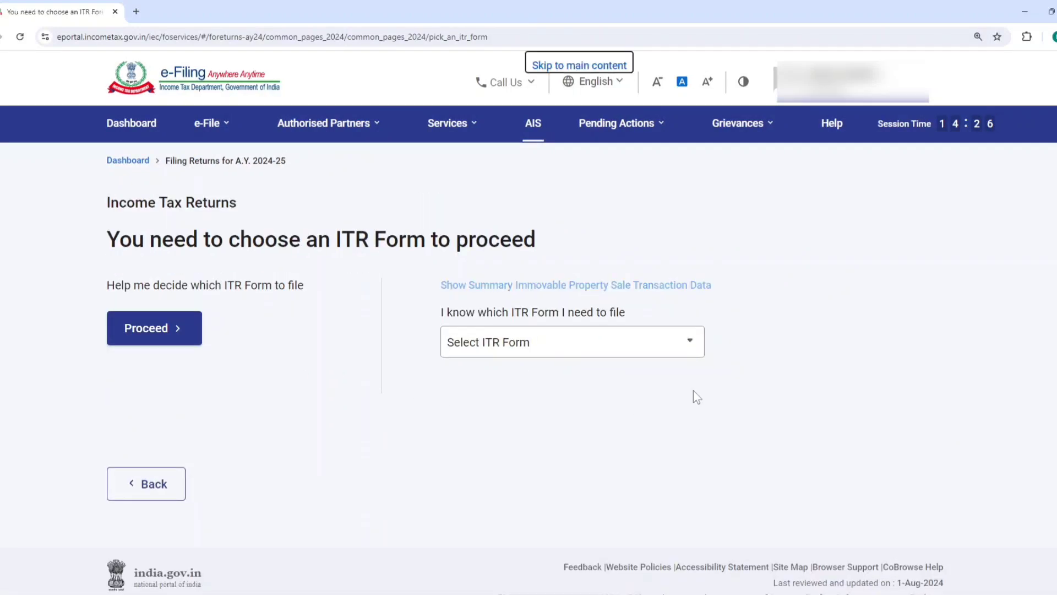
click(589, 347)
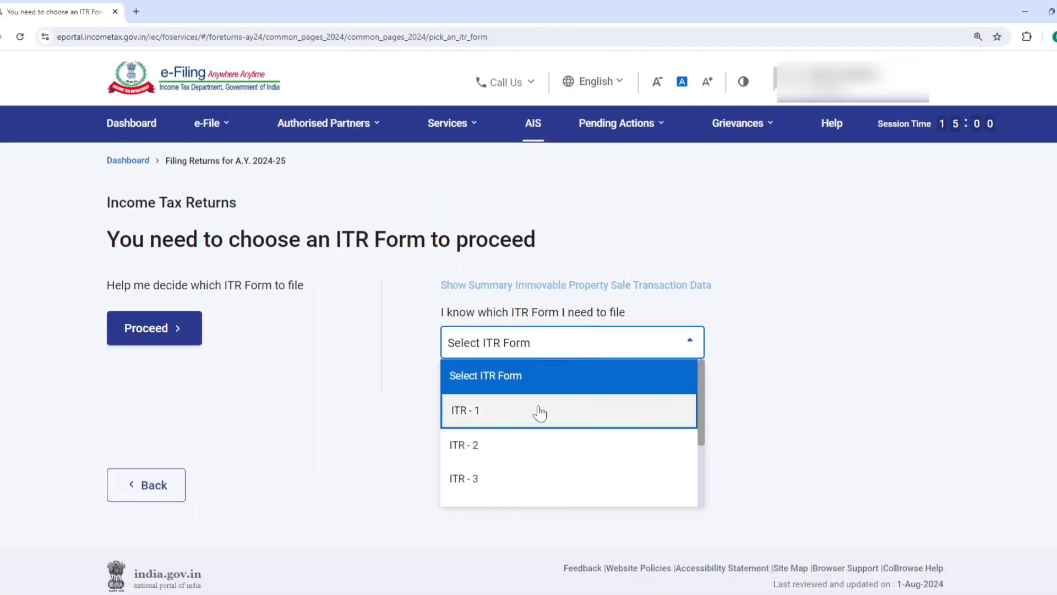
click(509, 445)
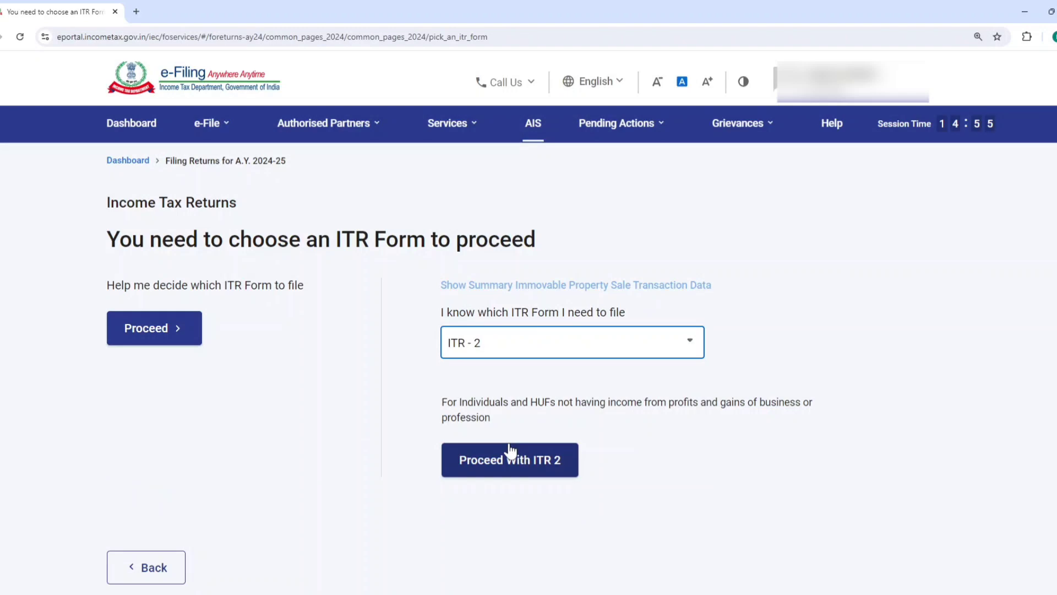
click(513, 457)
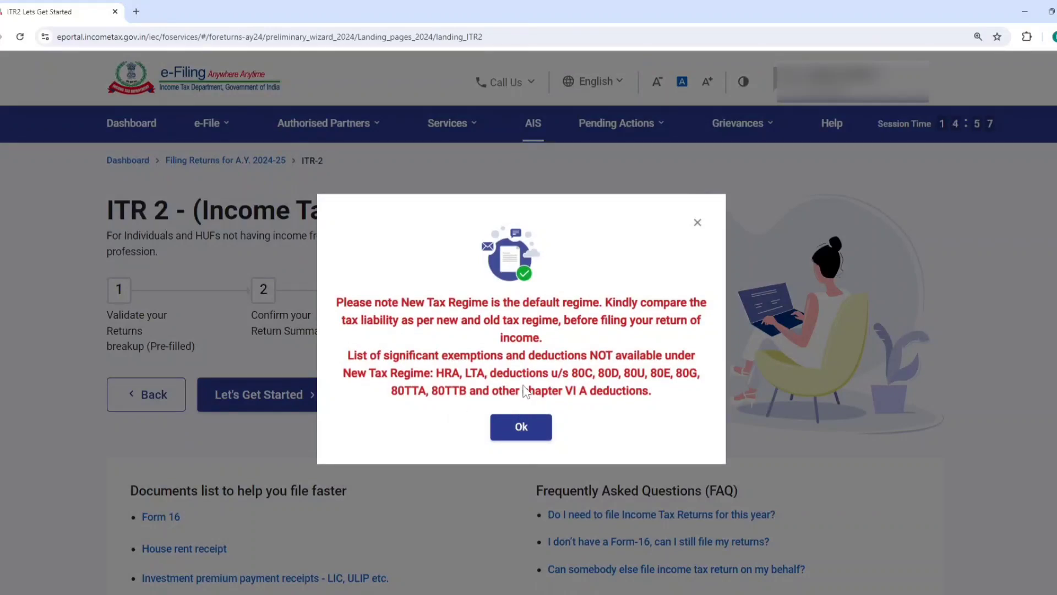
Get started with the ITR-2 return and give taxable income above the basic exemption limit as the filing reason
click(521, 428)
click(241, 393)
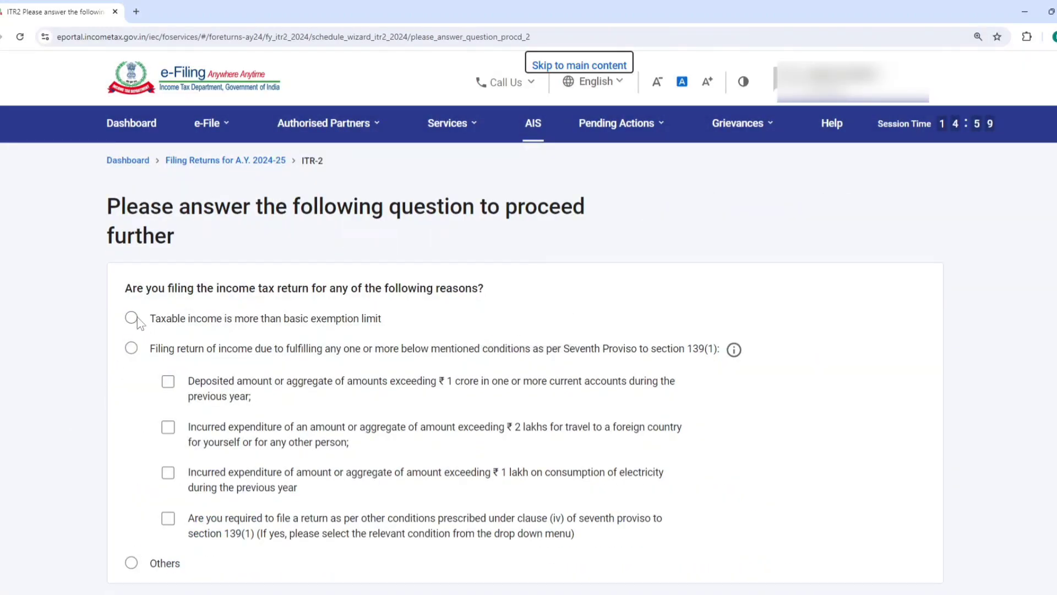
click(132, 319)
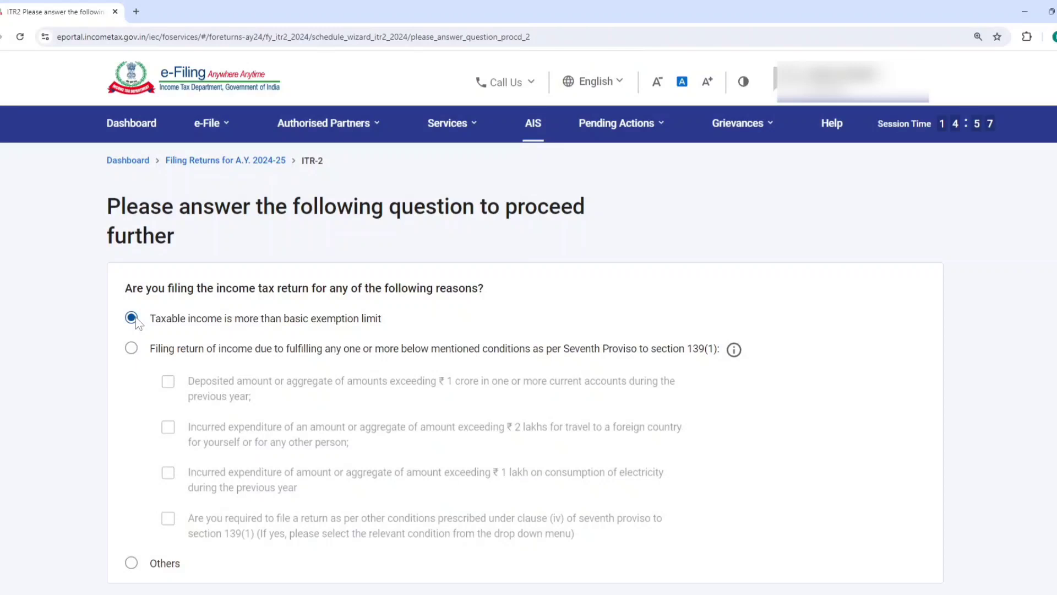
scroll(386, 374, down, 2)
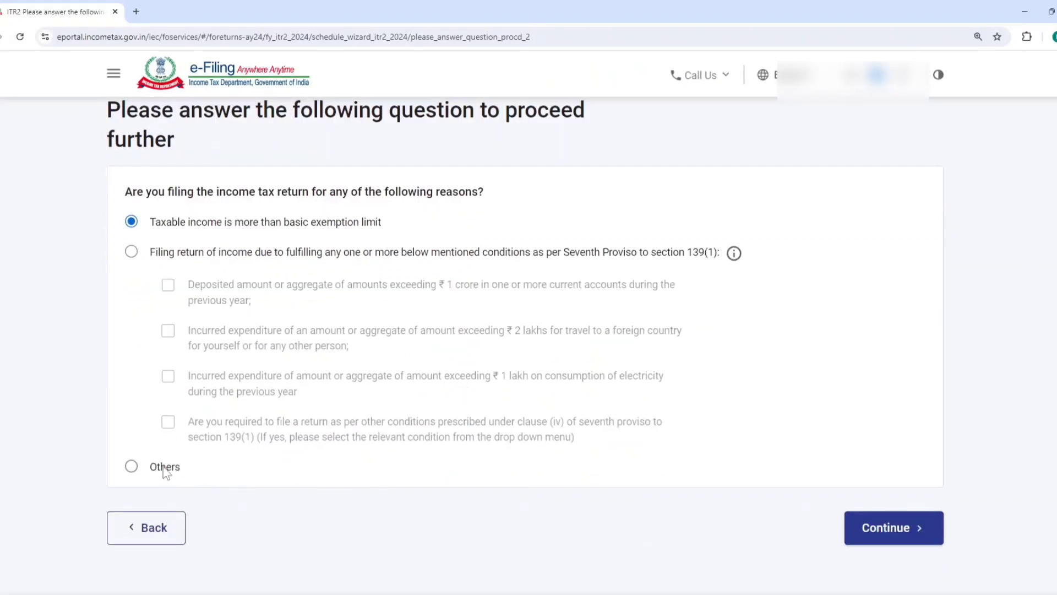
click(882, 537)
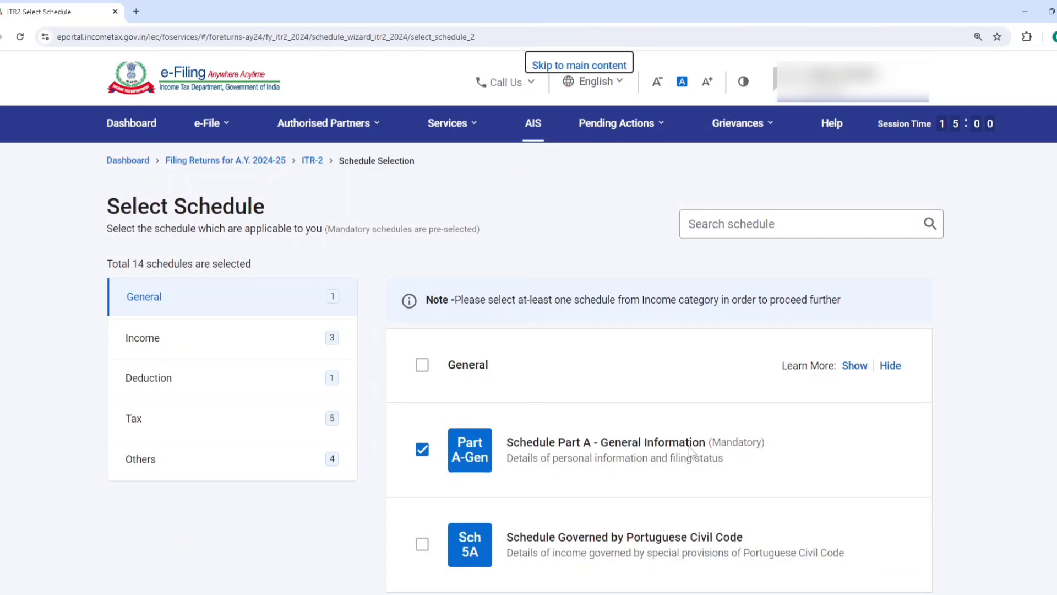
Among the income schedules, deselect Schedule Salary and select Schedule House Property
click(144, 344)
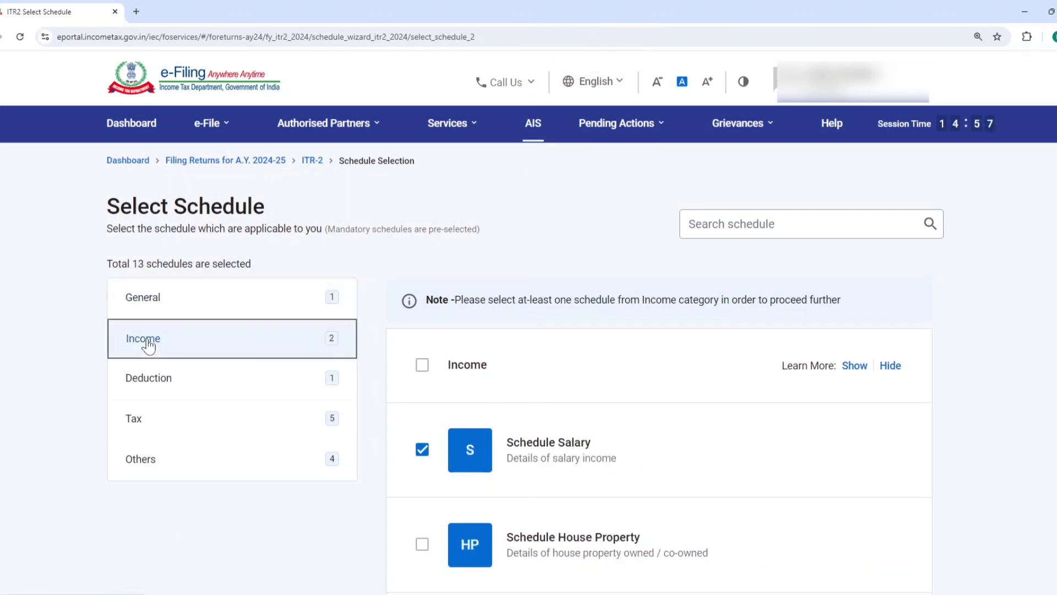
scroll(423, 297, down, 3)
click(422, 297)
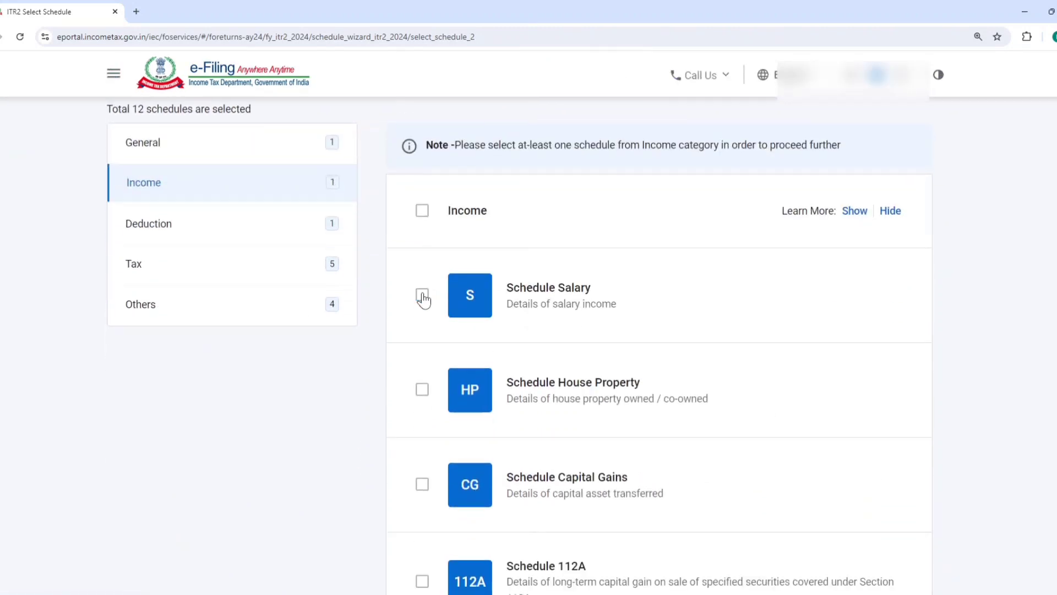
click(422, 390)
Check the remaining income schedules and continue to the schedules summary, skipping the schedule questions and accepting the pre-filled data notice
scroll(661, 333, down, 2)
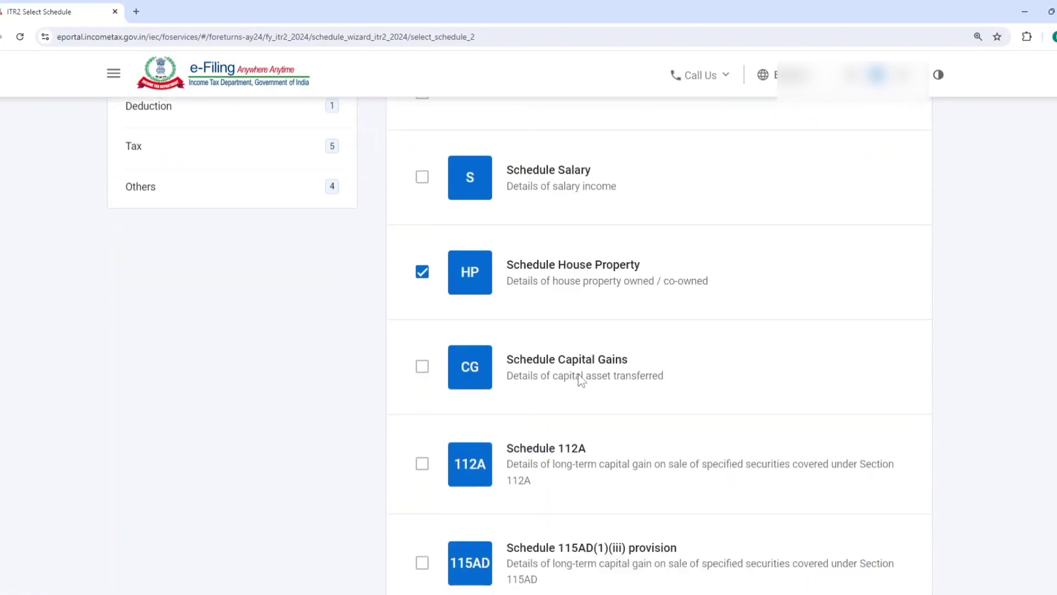
scroll(562, 372, down, 1)
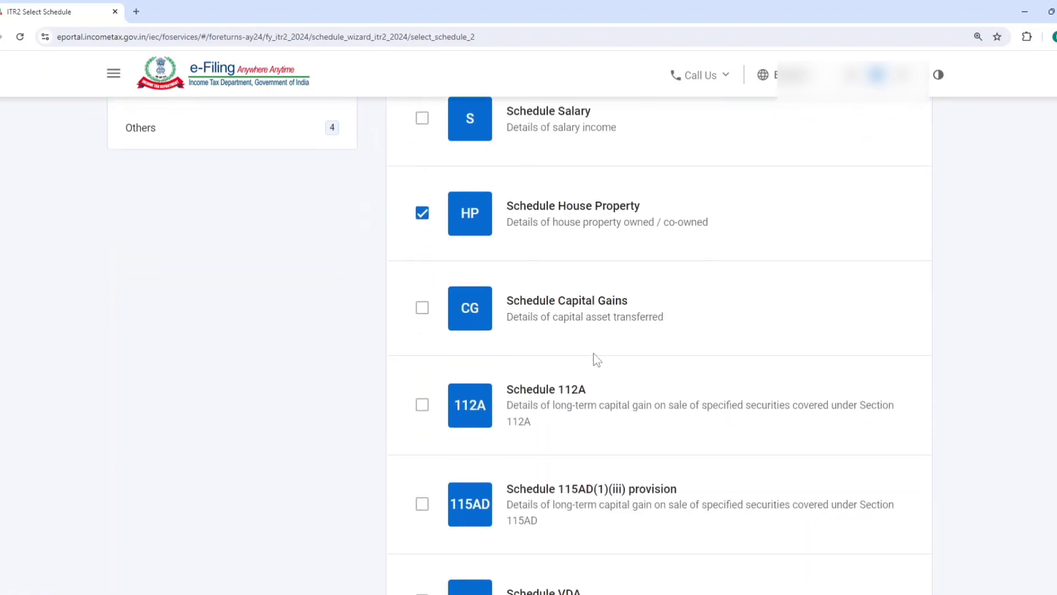
scroll(598, 362, down, 1)
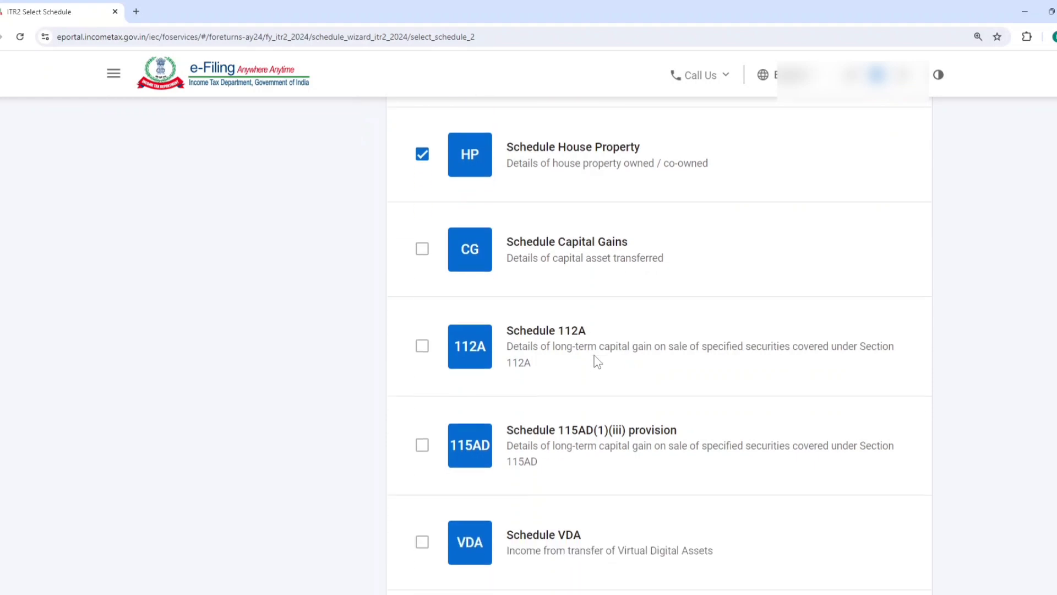
scroll(598, 363, down, 5)
scroll(597, 364, down, 9)
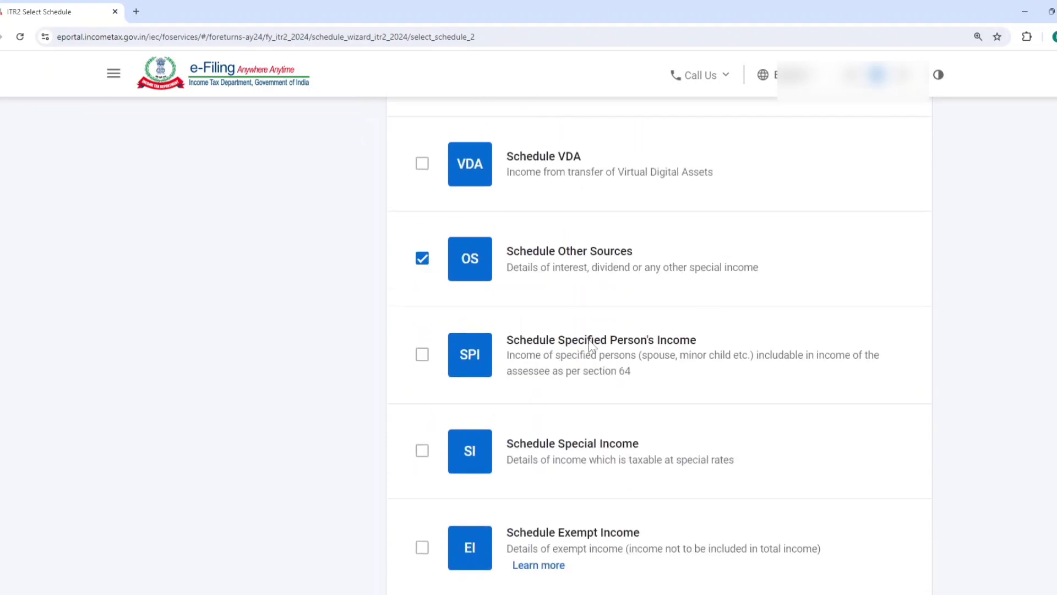
click(875, 495)
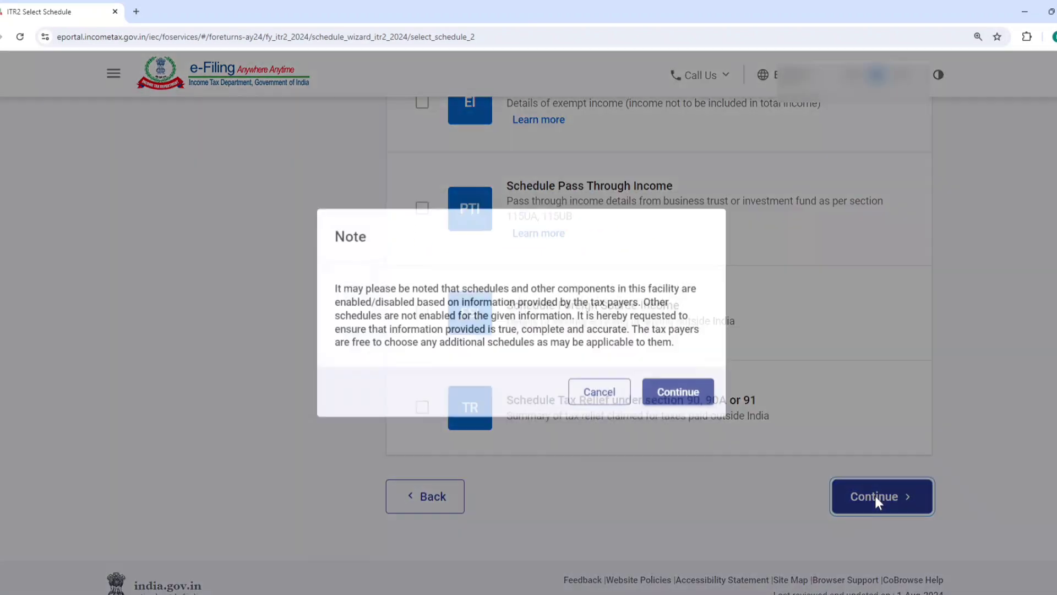
click(691, 413)
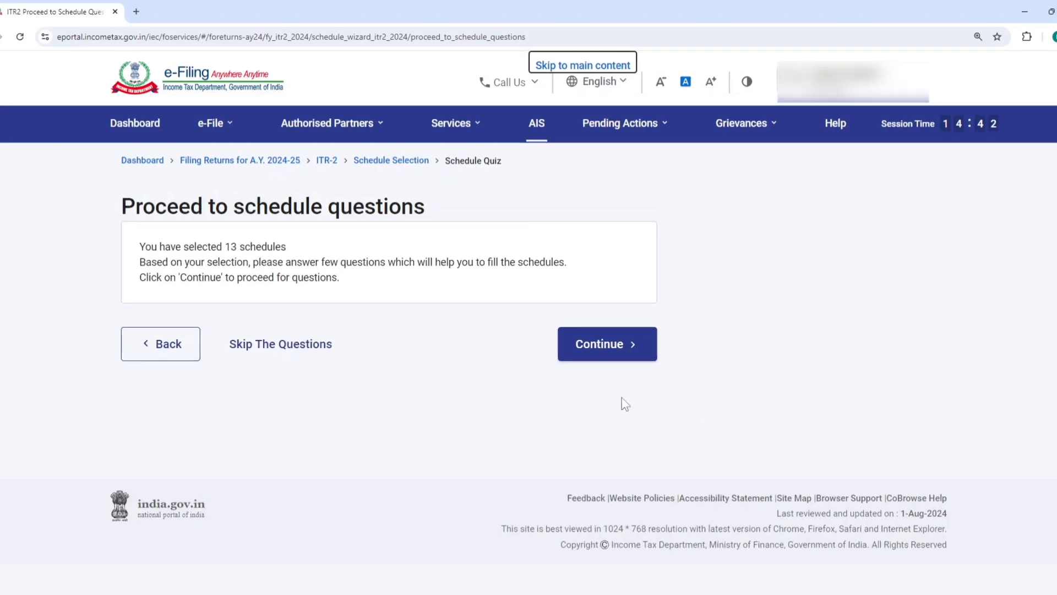
click(298, 359)
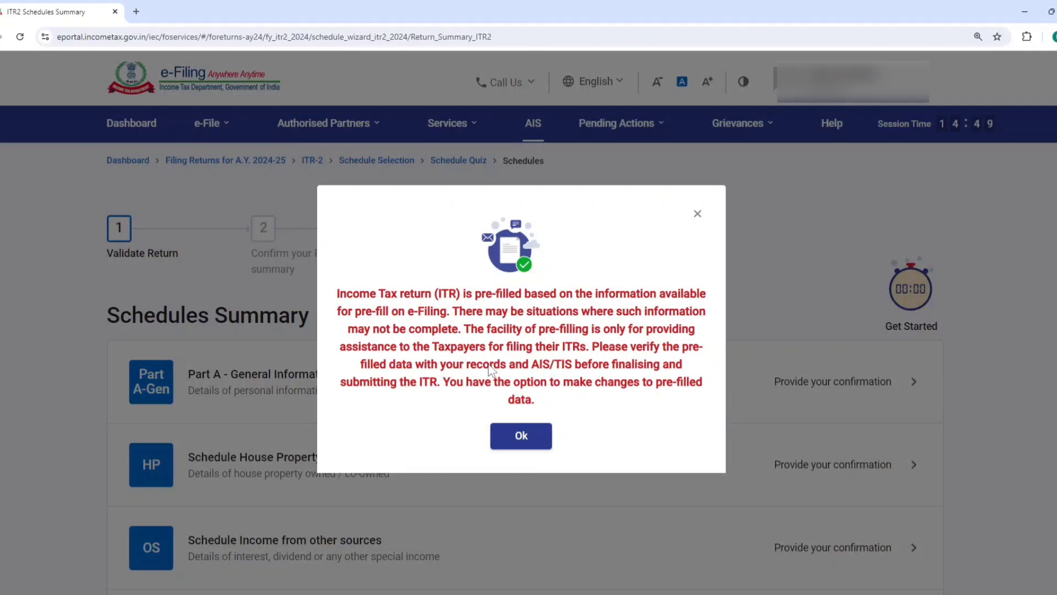
click(510, 438)
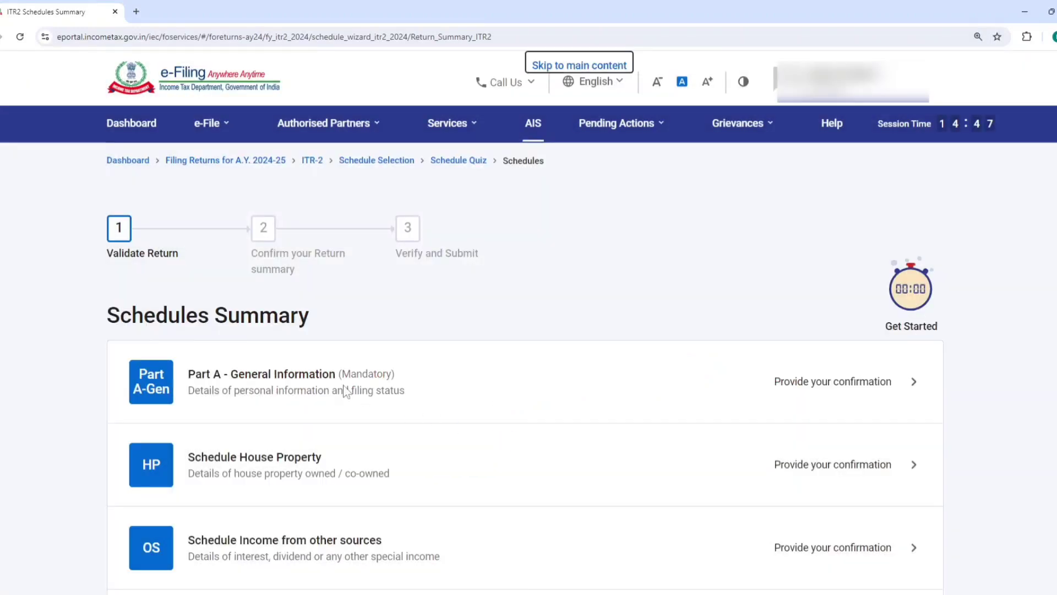
Open Part A - General Information and check the return filing section and new tax regime opt-out question under Filing Status
click(284, 389)
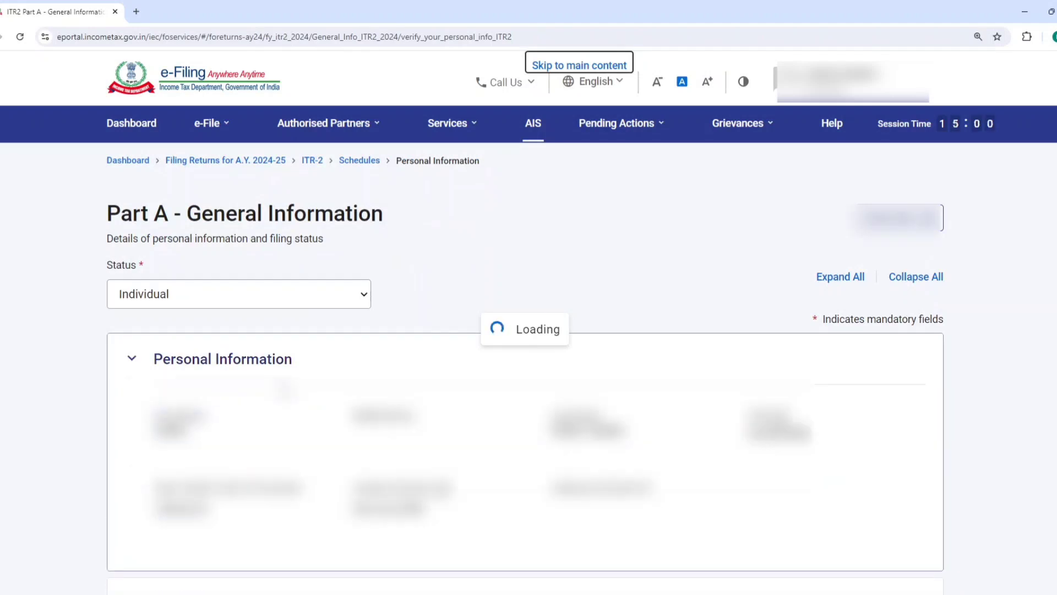
click(134, 361)
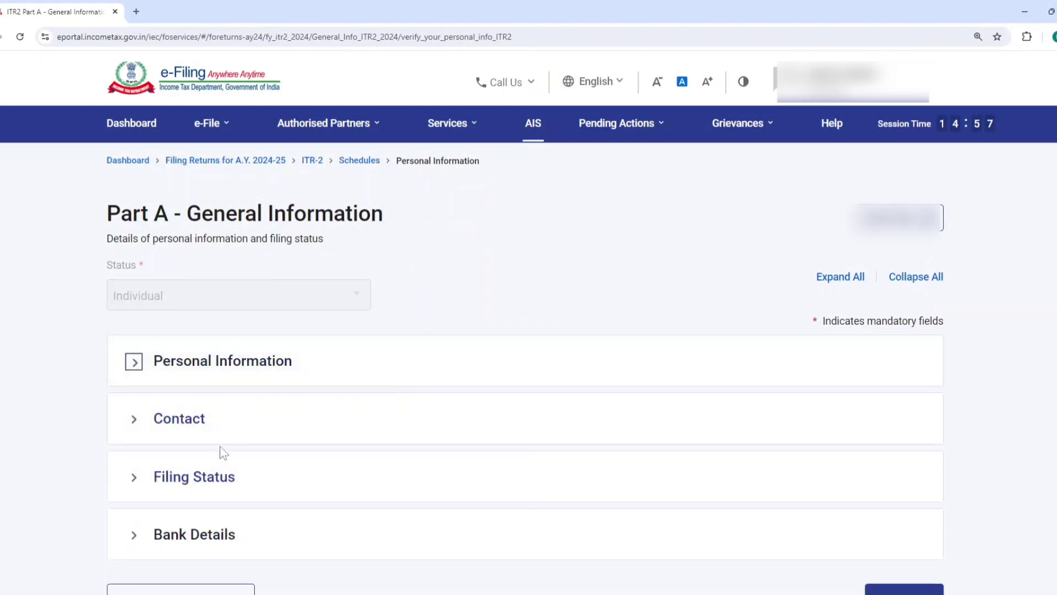
click(197, 478)
scroll(526, 376, down, 1)
scroll(525, 376, down, 5)
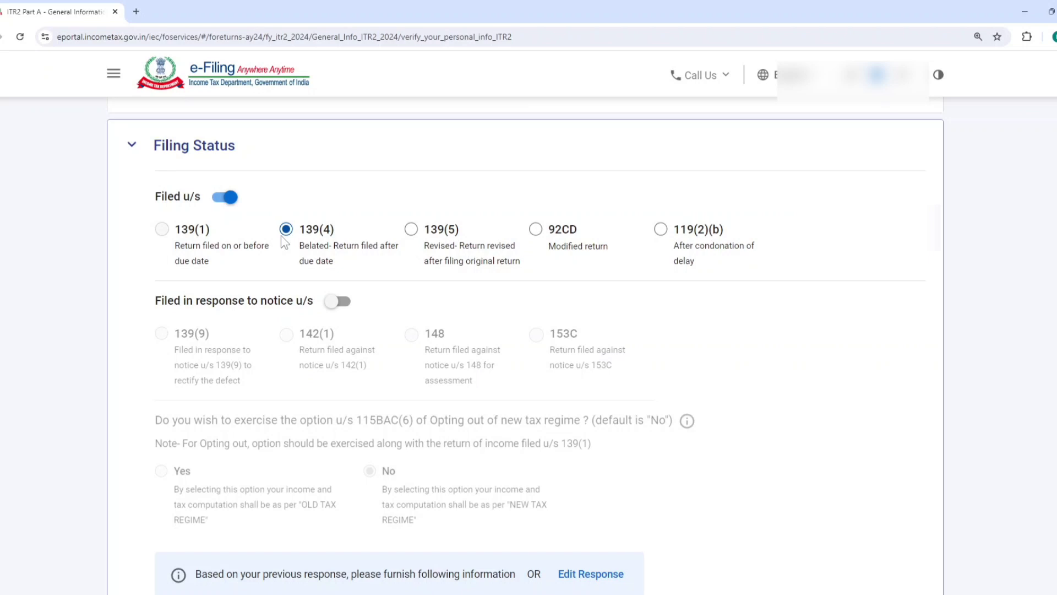
scroll(350, 231, down, 4)
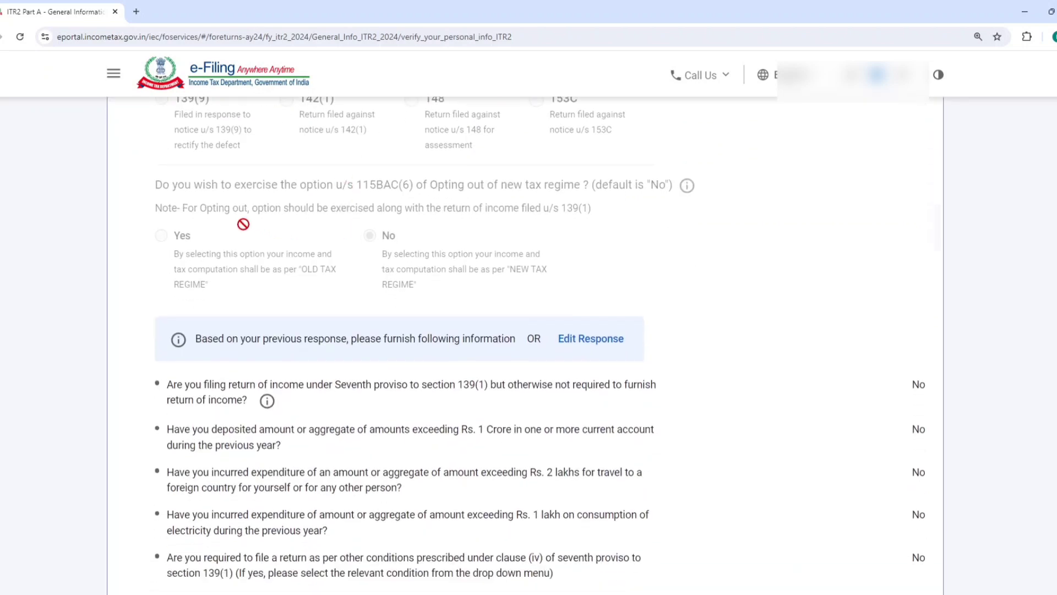
drag(152, 185, 723, 228)
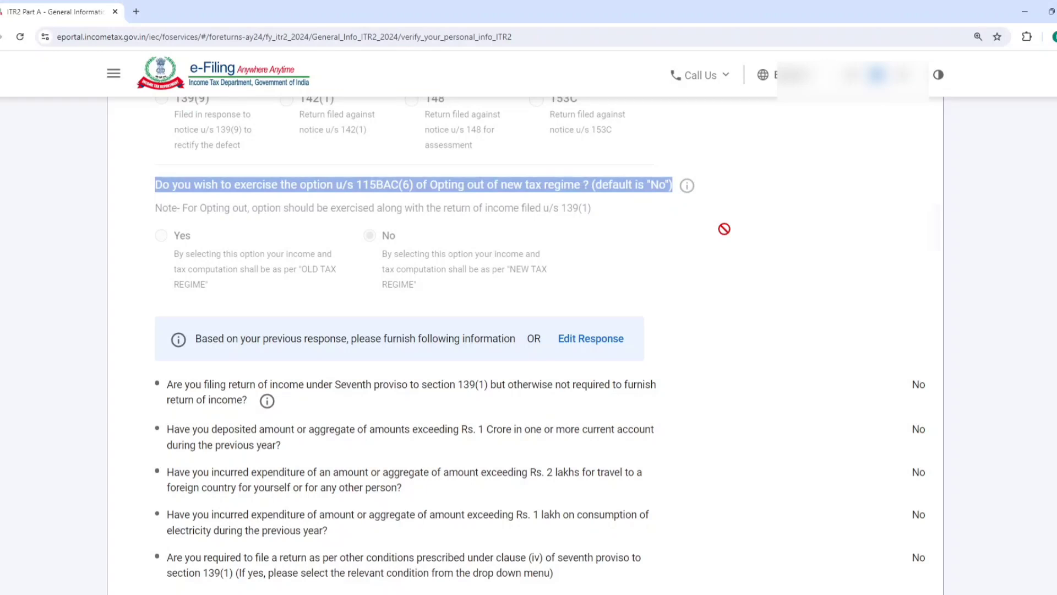
drag(723, 228, 380, 242)
Set the residential status to Resident, with the condition of being in India for 182 days or more during the previous year
scroll(379, 243, down, 7)
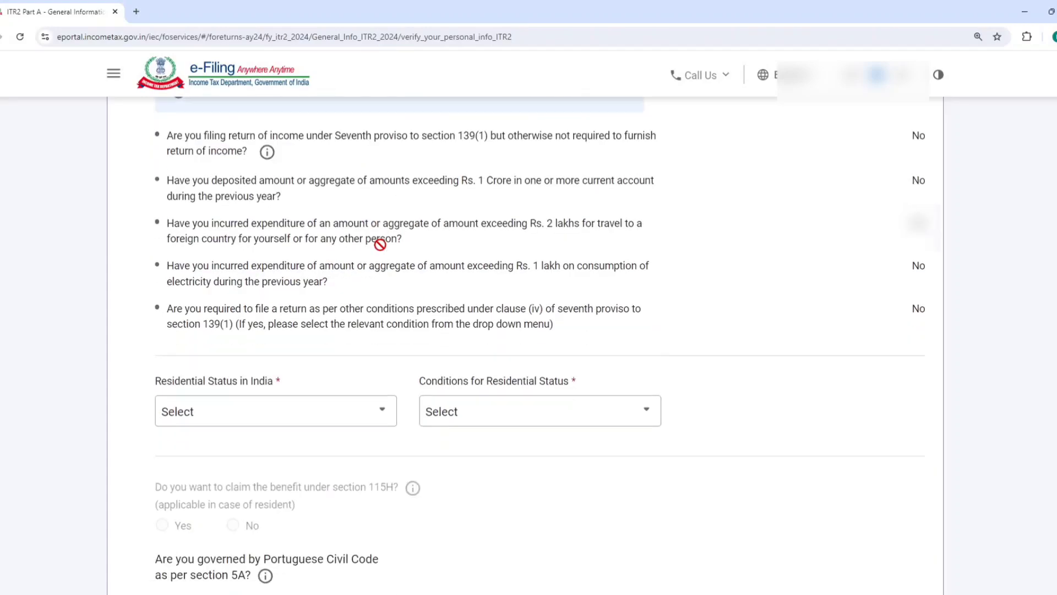
click(339, 253)
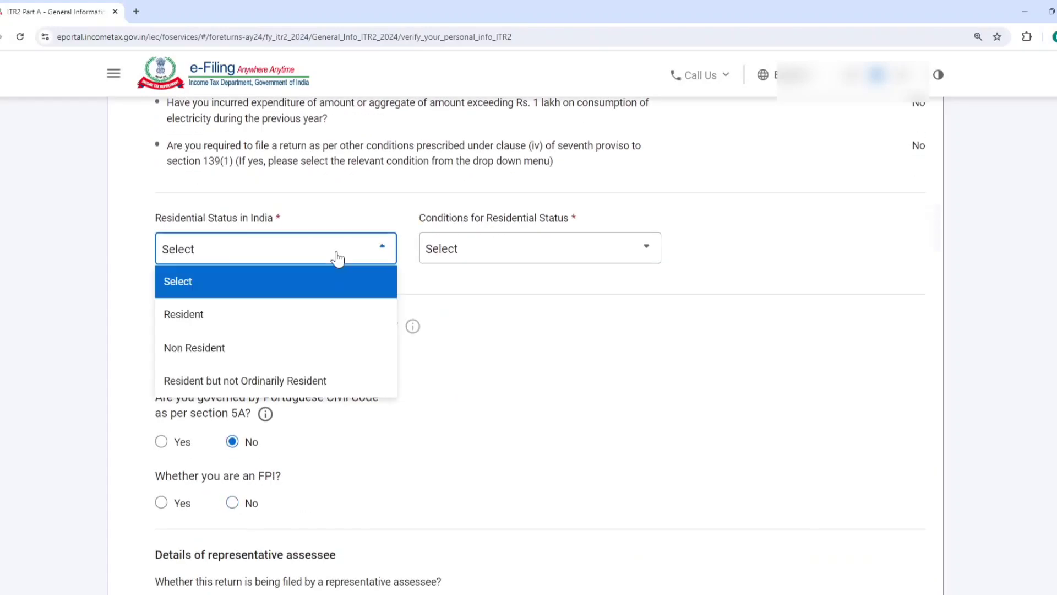
click(228, 315)
click(492, 258)
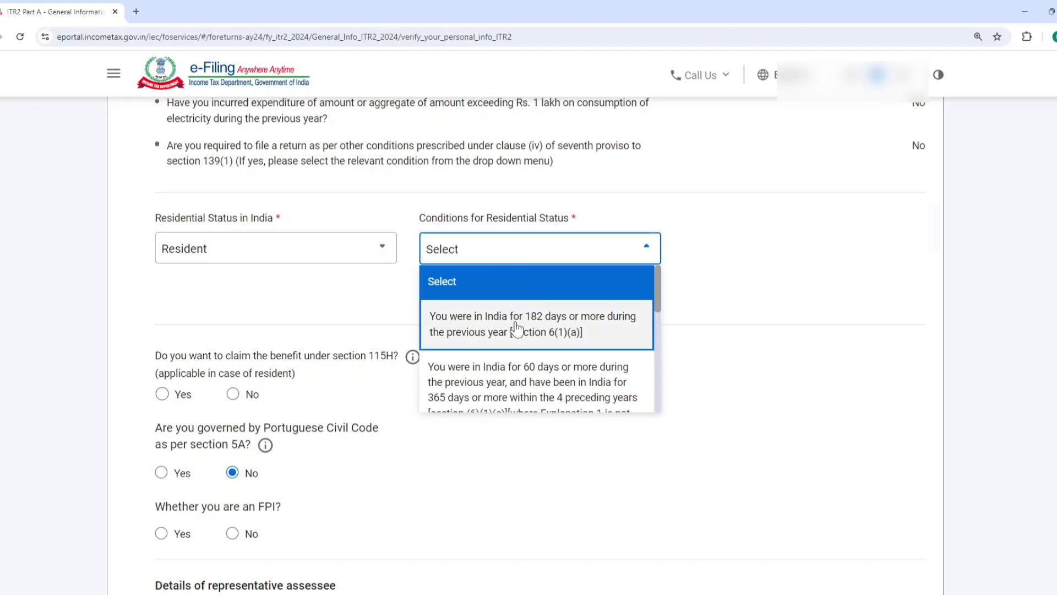
click(514, 329)
Answer No for section 115H benefit, FPI, company directorship and unlisted equity shares, and save the filing status
scroll(330, 328, down, 3)
click(232, 227)
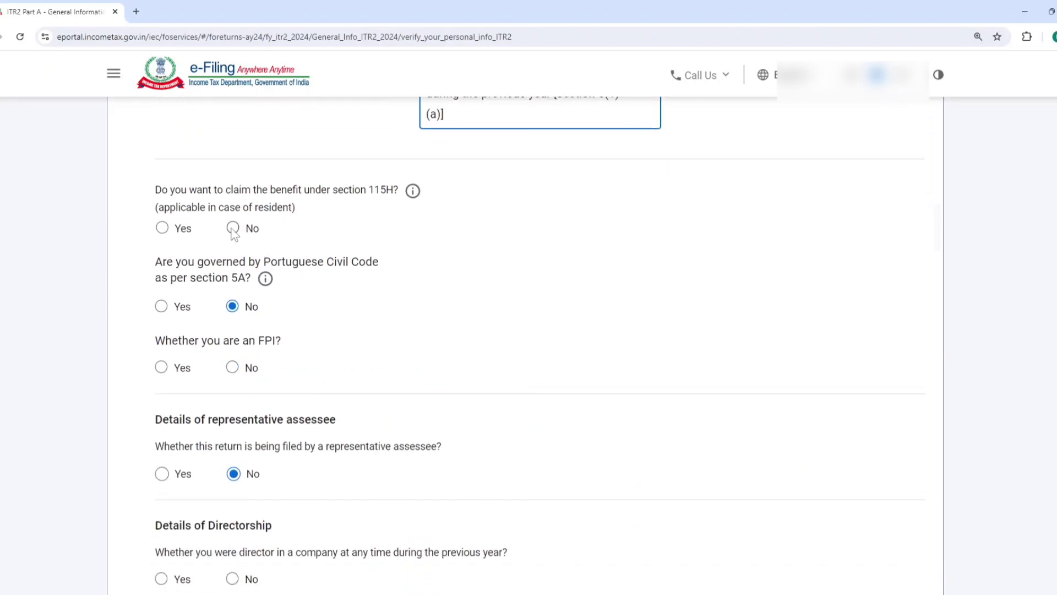
click(232, 367)
scroll(433, 328, down, 2)
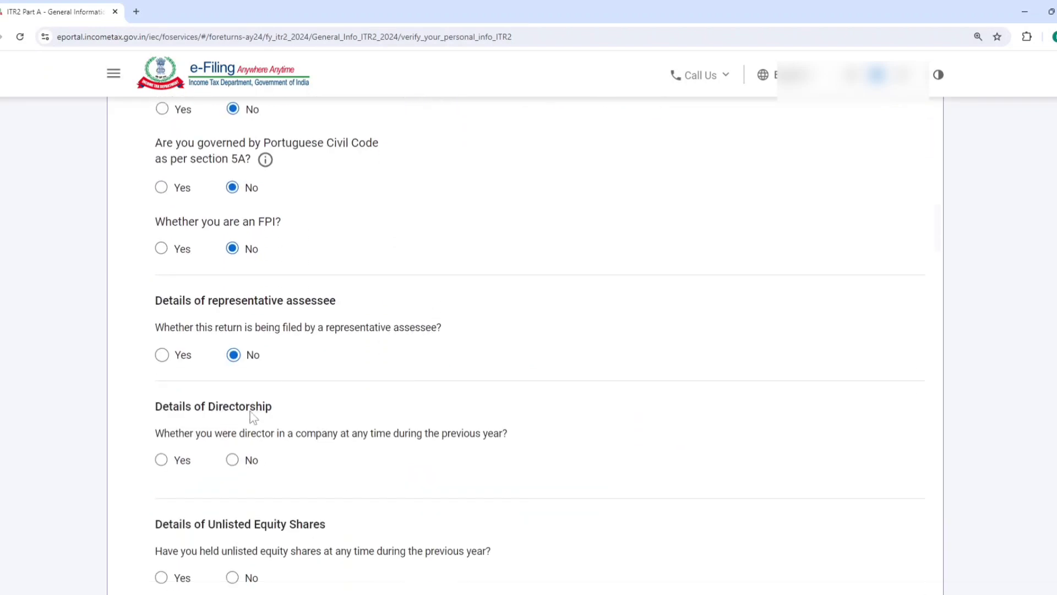
click(232, 460)
scroll(314, 401, down, 4)
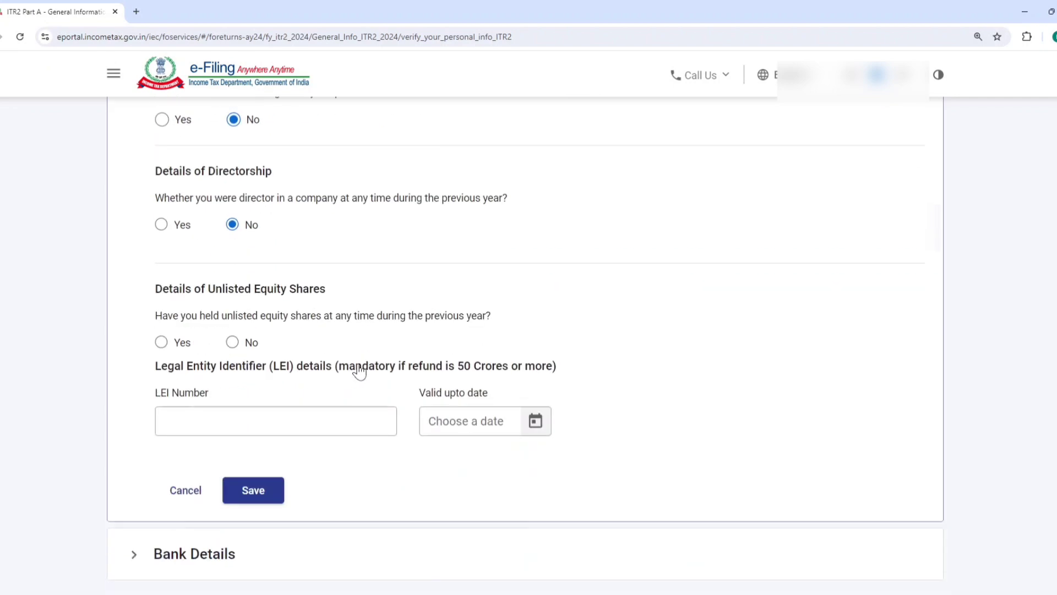
click(233, 343)
click(262, 492)
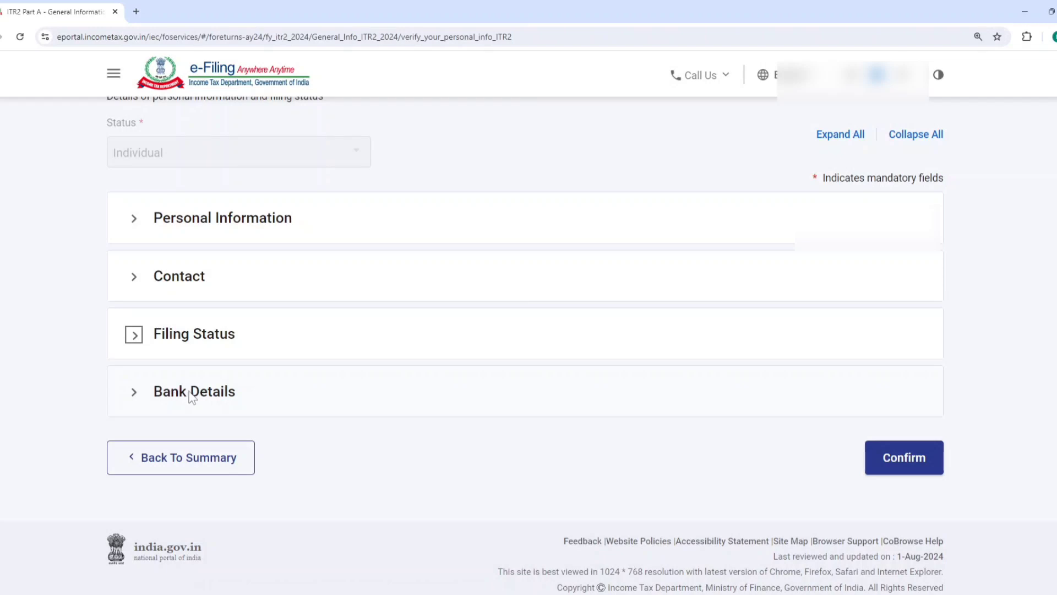
Confirm Part A - General Information after checking the personal, contact and bank details
click(903, 460)
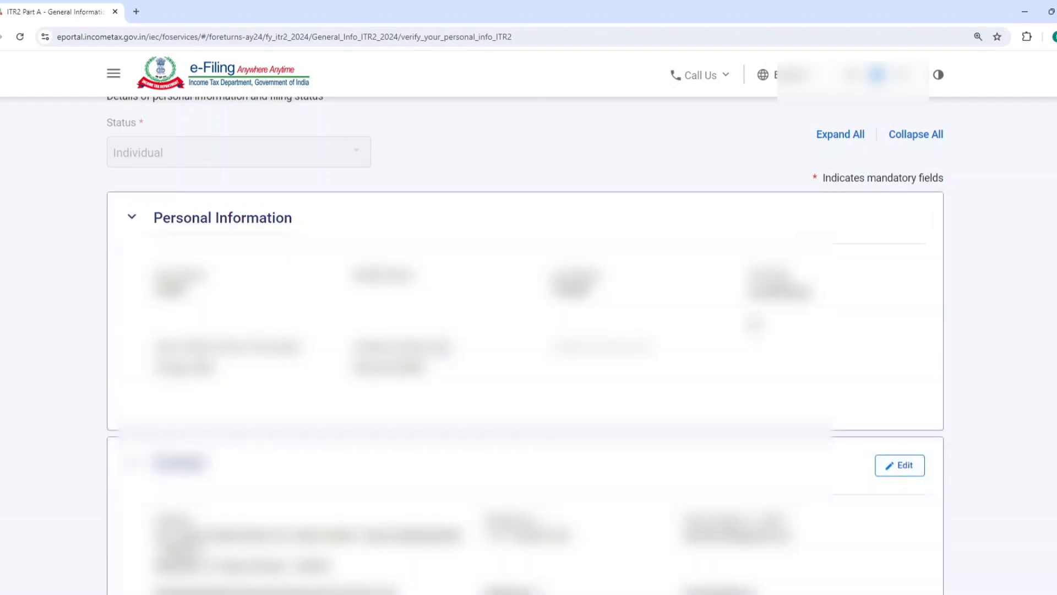
scroll(760, 380, down, 20)
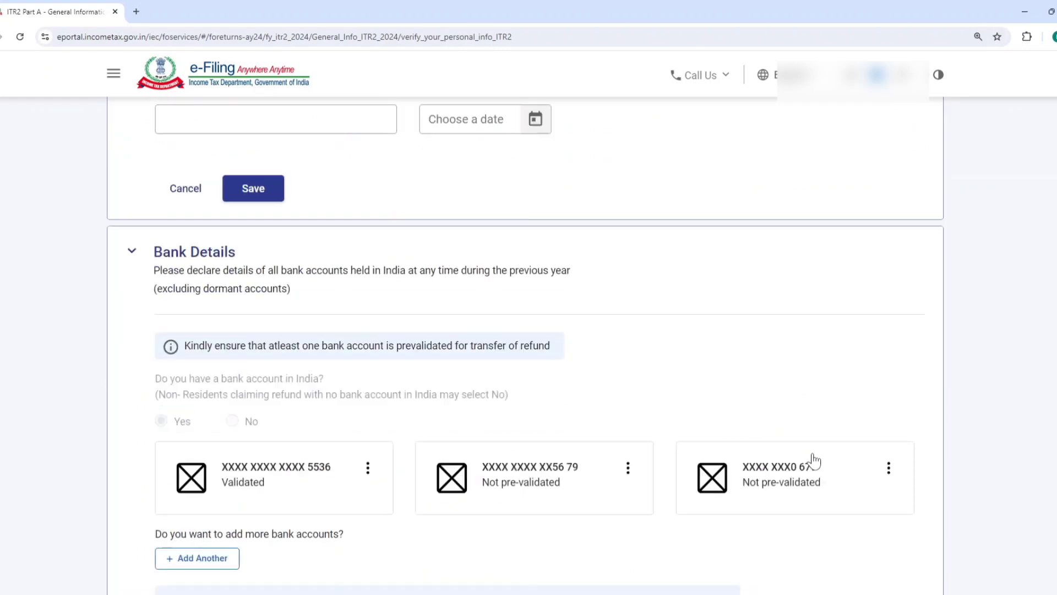
scroll(815, 460, down, 5)
click(892, 460)
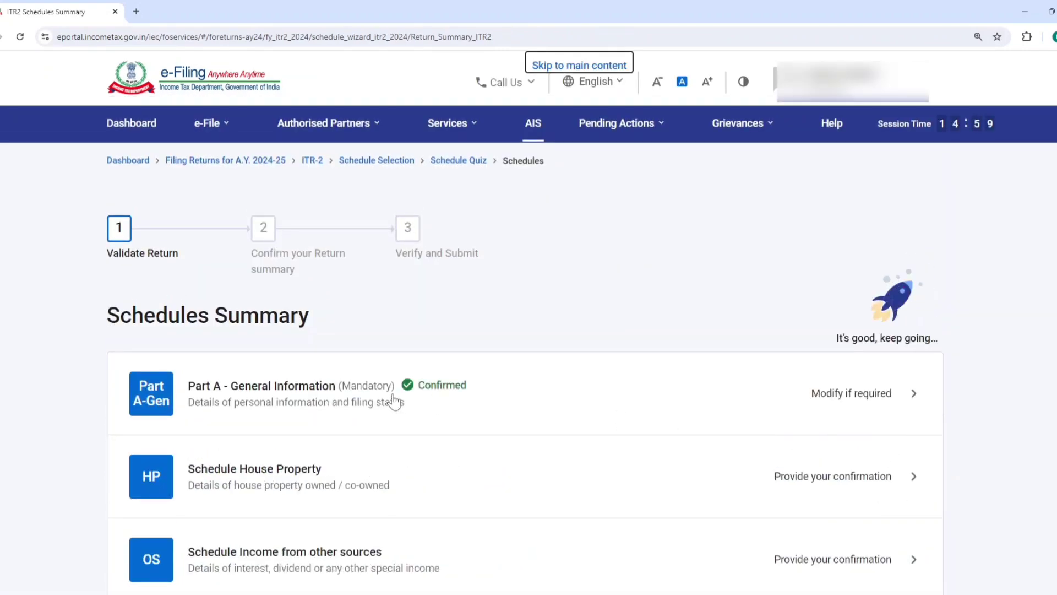
Start a new property entry in Schedule House Property and fill in the property's address and town
click(276, 486)
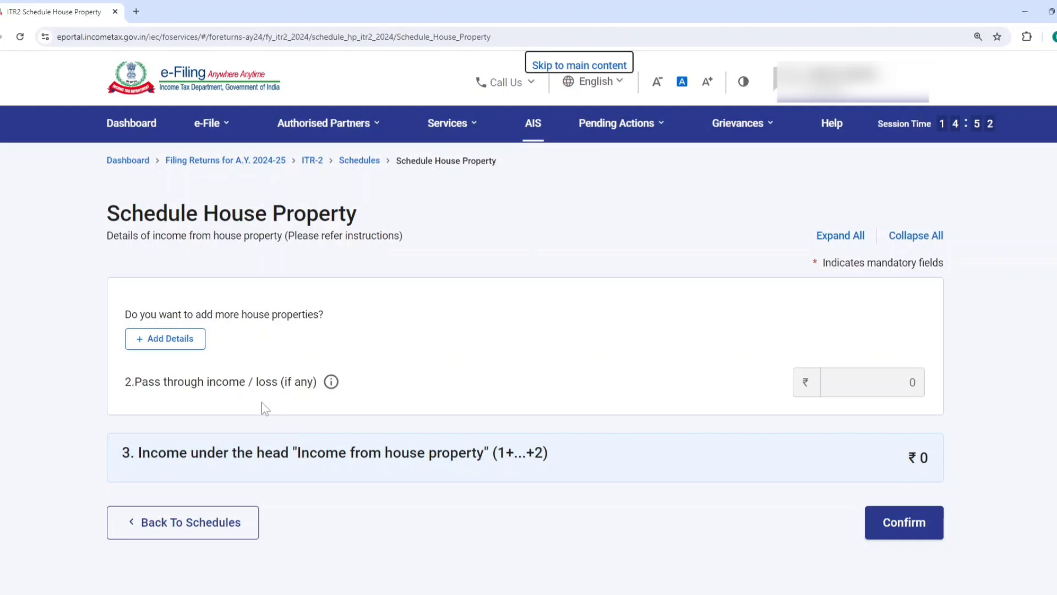
drag(129, 324, 156, 339)
click(160, 338)
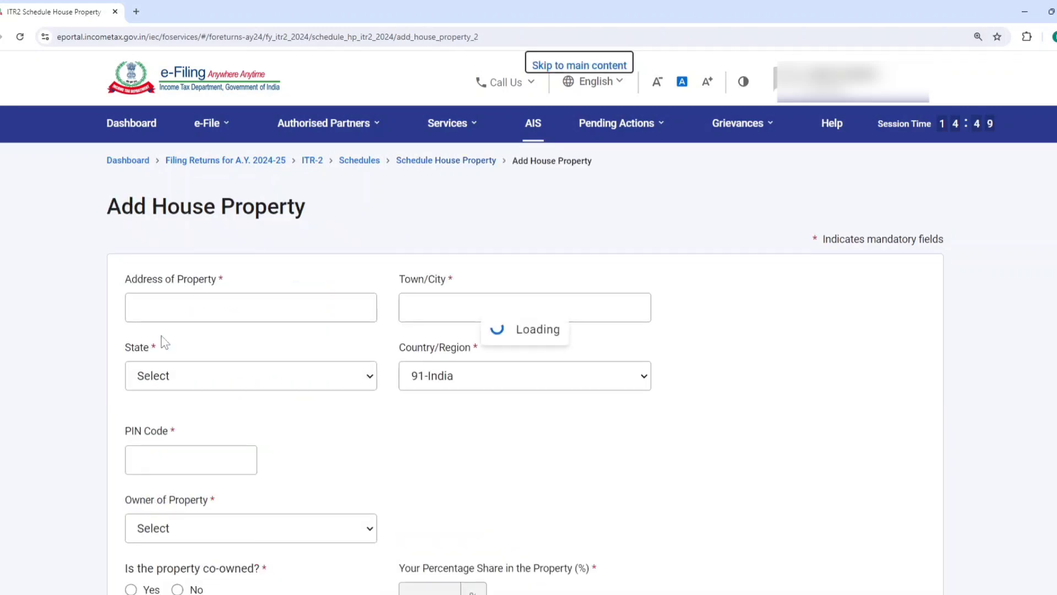
click(213, 306)
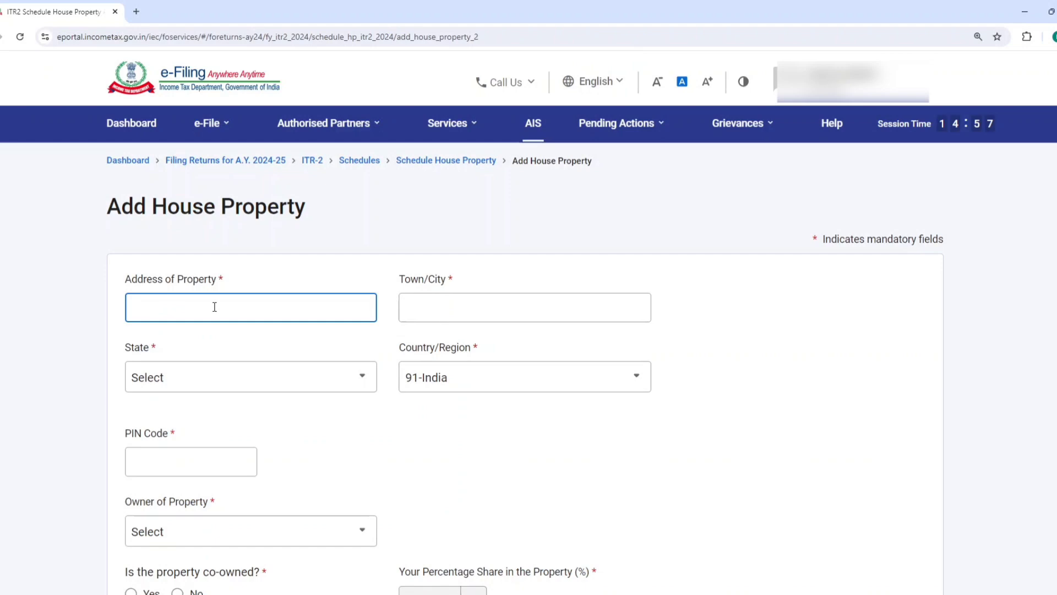
text(shop)
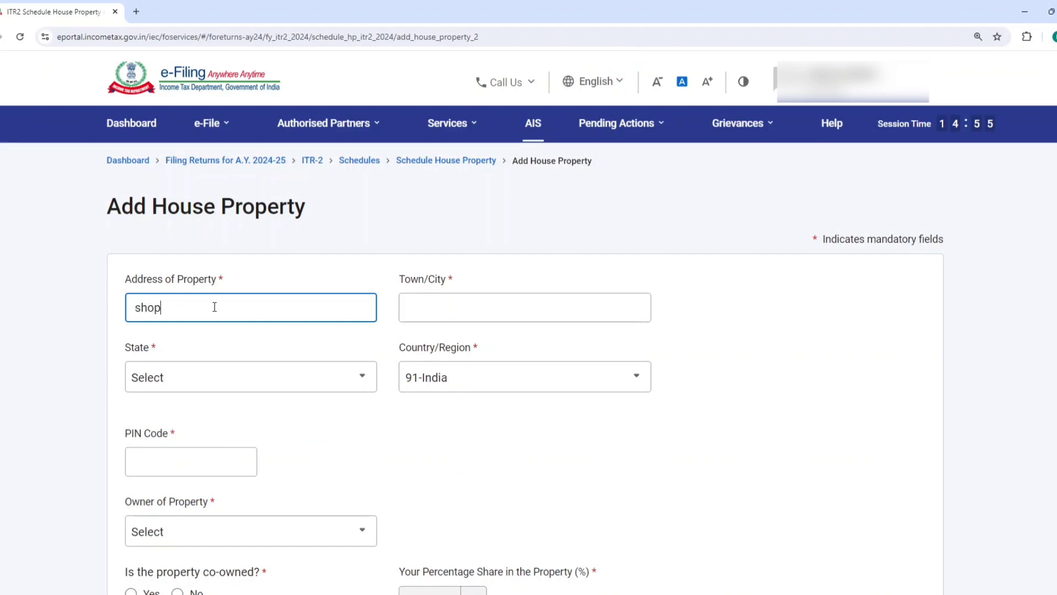
text( 1)
key(Tab)
text(sbds)
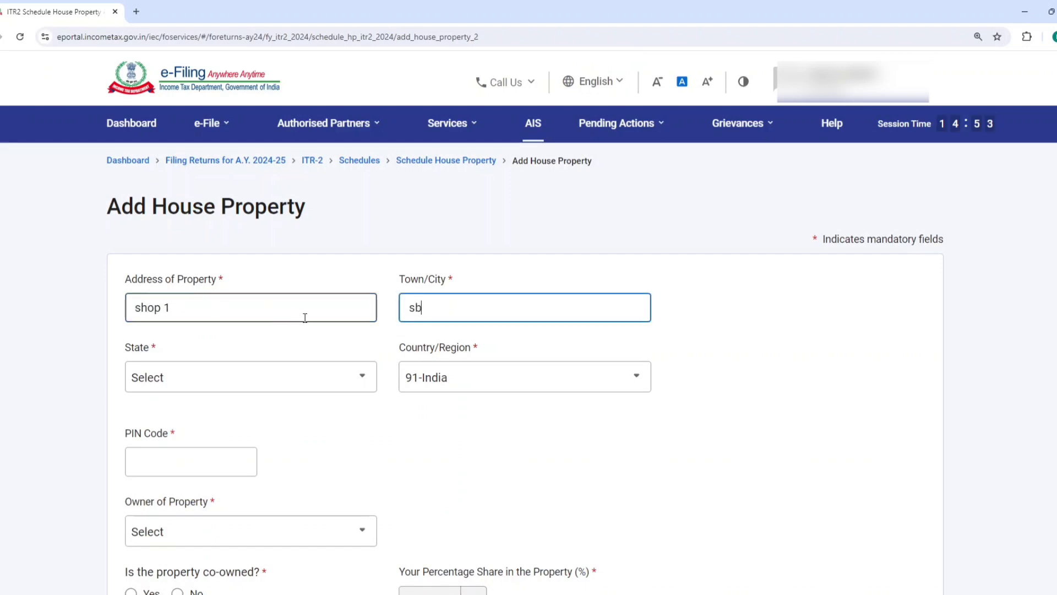
Fill in the property's postal PIN code and set its state to Rajasthan
click(283, 378)
click(280, 378)
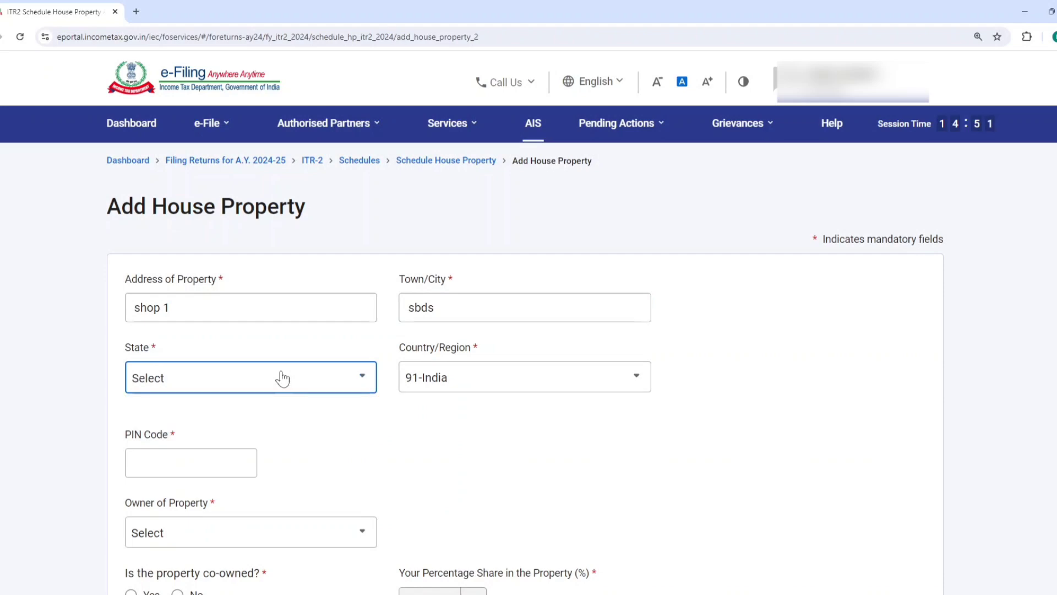
click(269, 378)
click(271, 377)
click(215, 461)
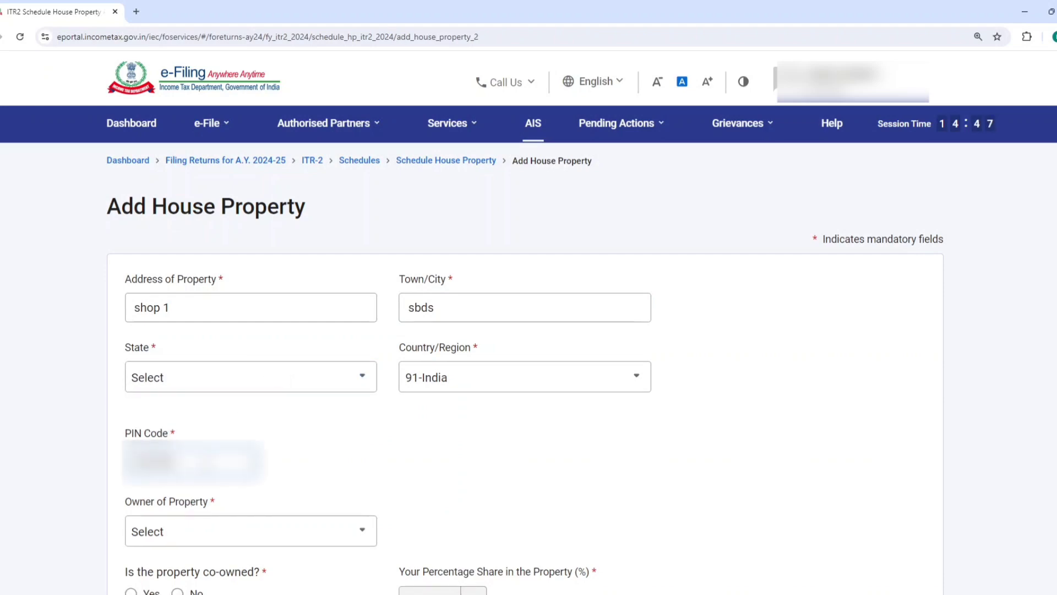
click(306, 378)
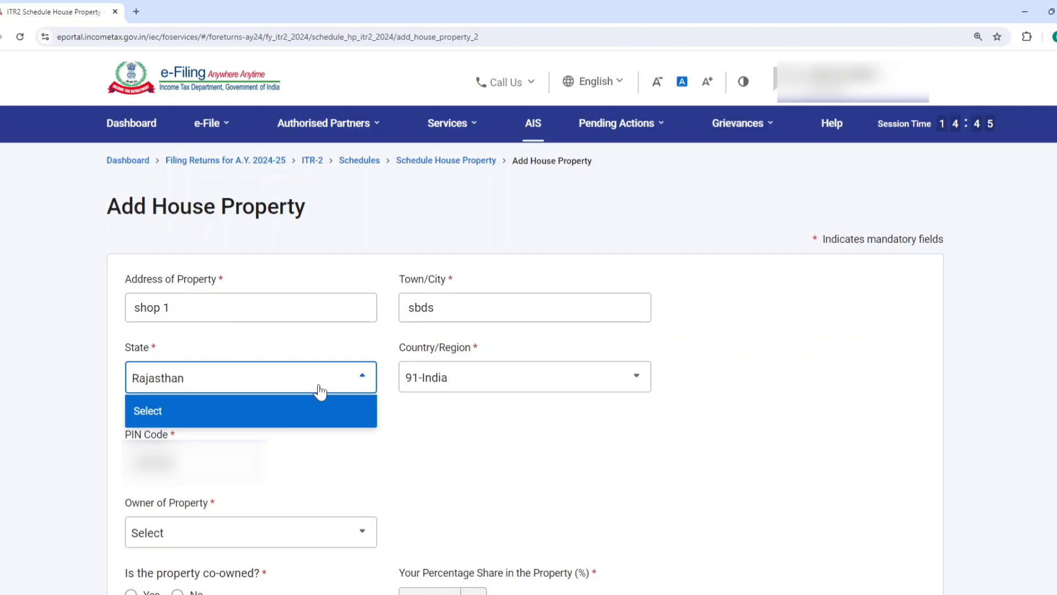
click(458, 482)
Set the property's owner to Self and mark the property as not co-owned
scroll(508, 394, down, 6)
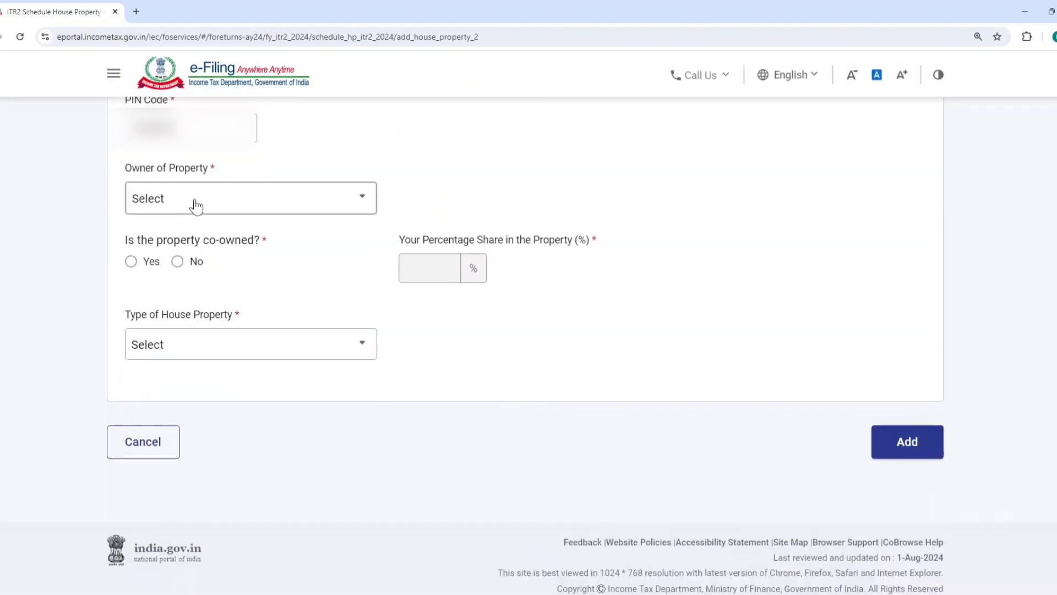
click(185, 198)
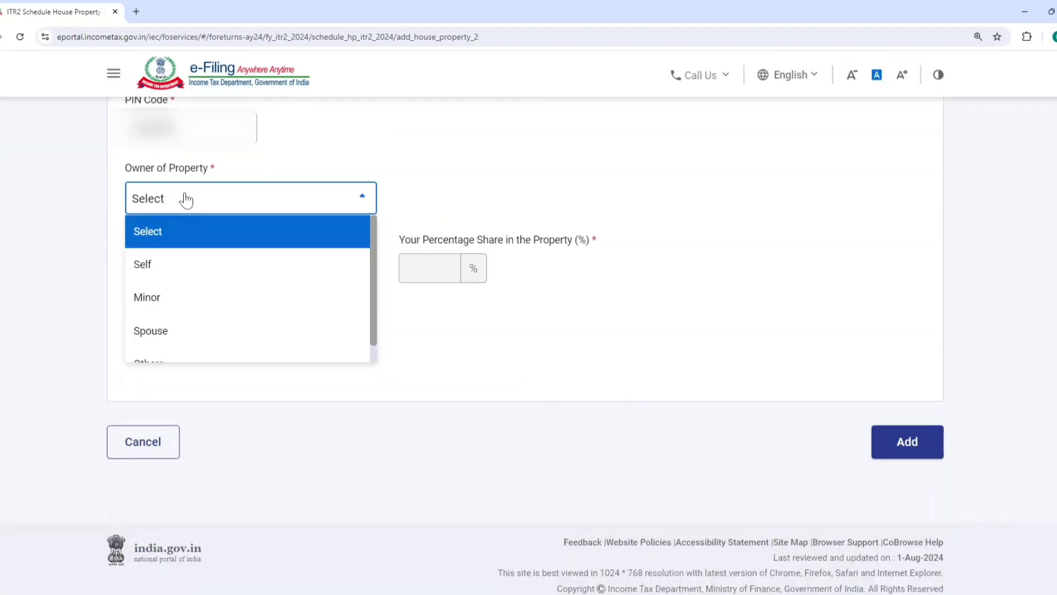
scroll(194, 255, down, 1)
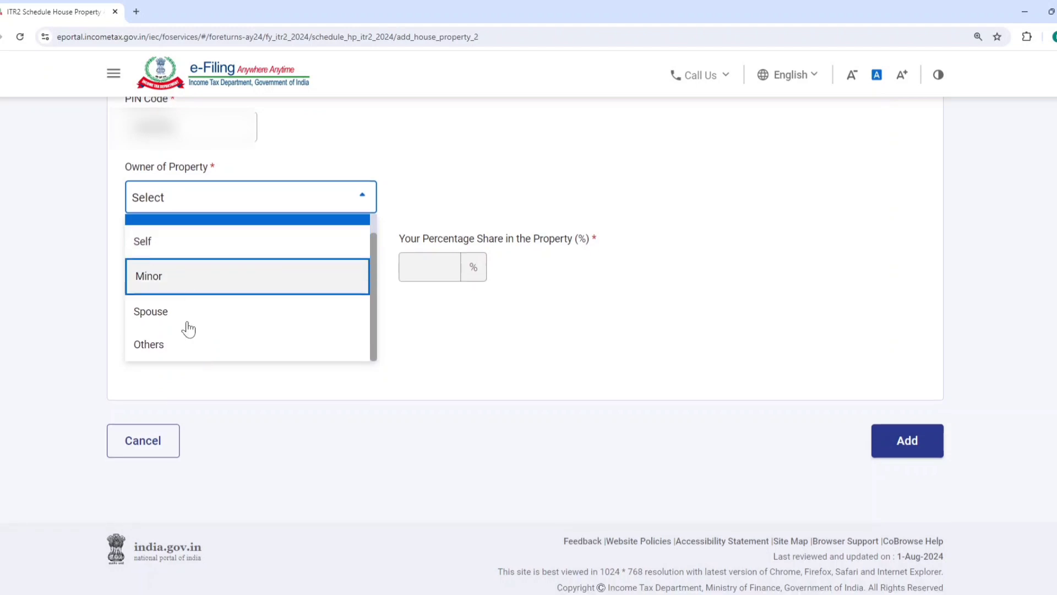
click(209, 243)
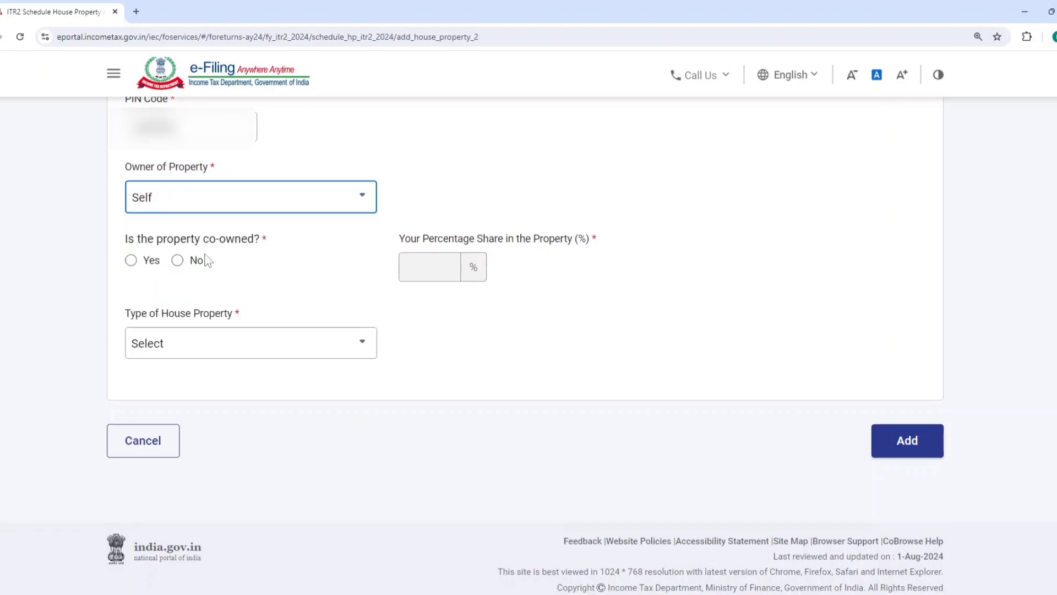
drag(203, 239, 263, 242)
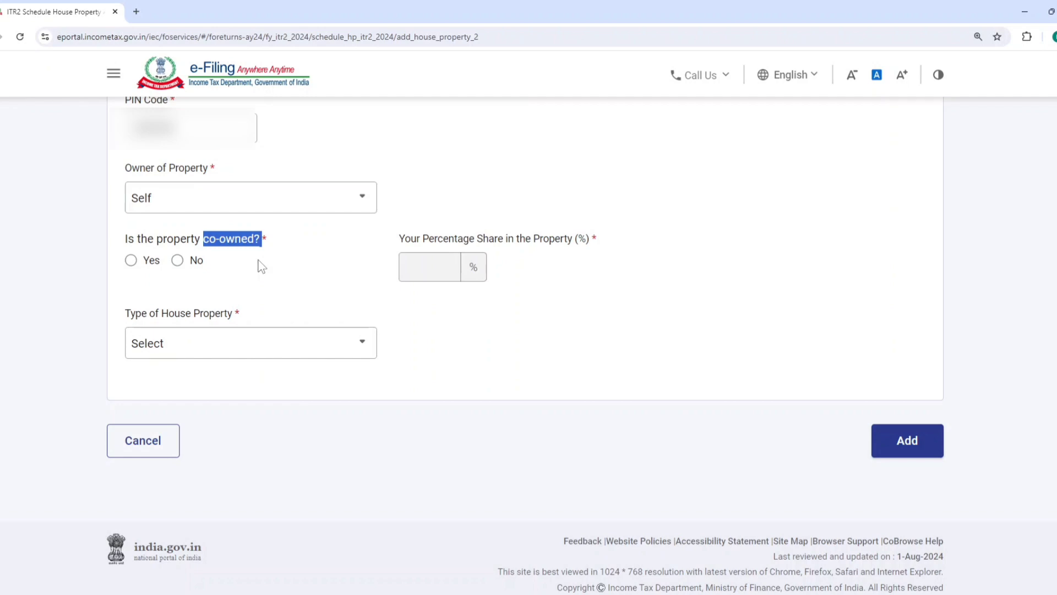
click(320, 246)
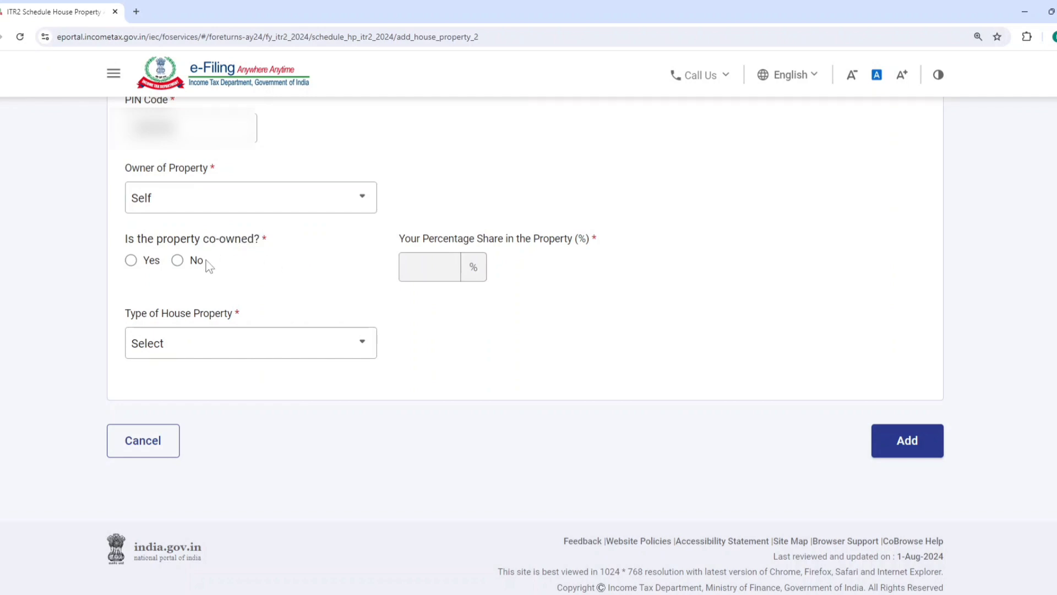
click(130, 261)
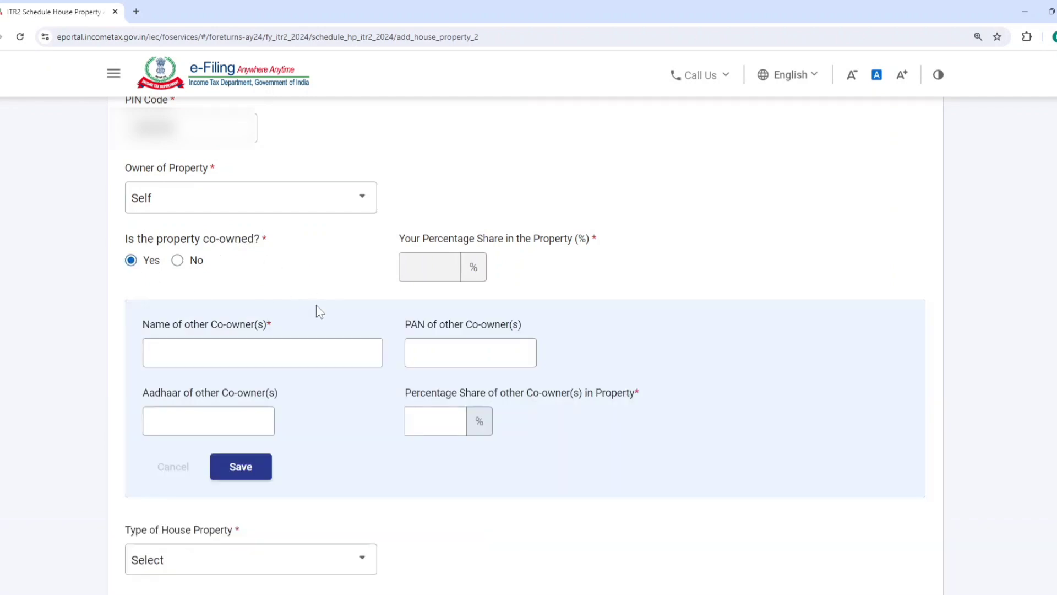
click(178, 262)
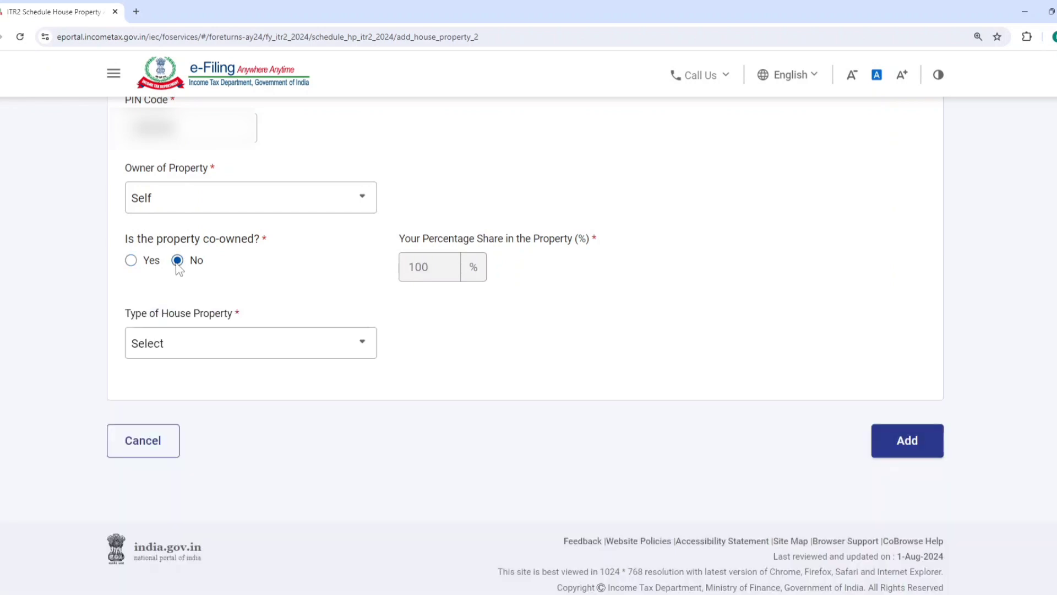
Try Self occupied as the type of house property and settle on Let out
click(249, 349)
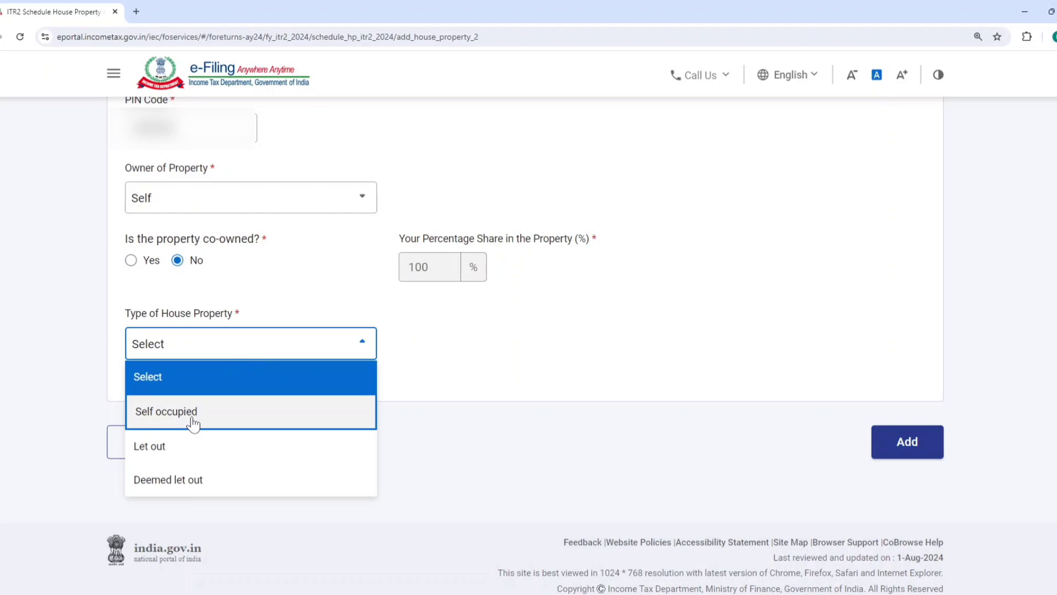
click(193, 423)
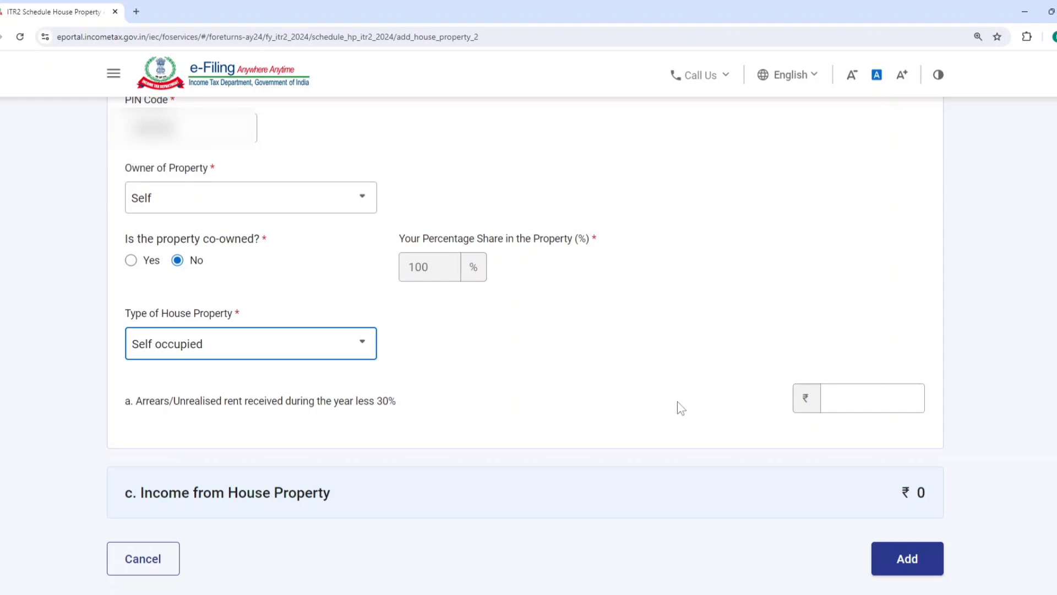
click(285, 351)
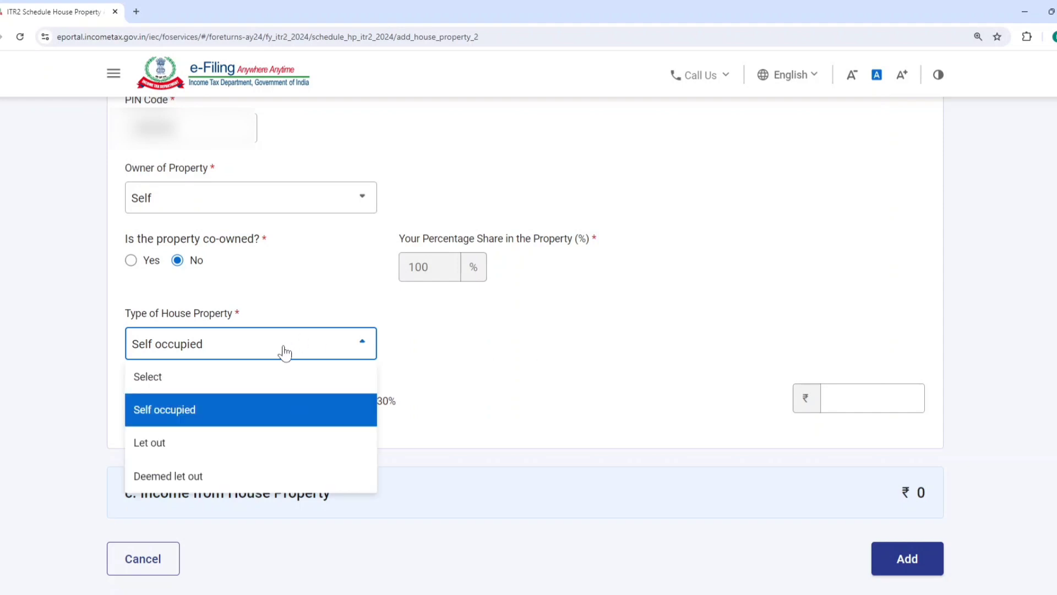
click(195, 452)
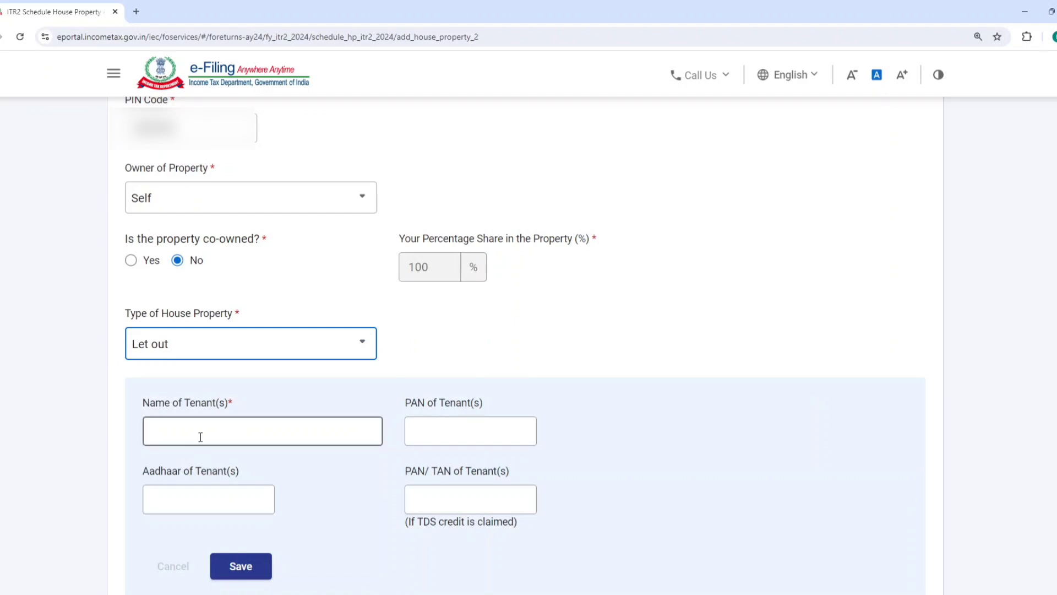
Enter the tenant's name without PAN or Aadhaar details and save the tenant record
click(200, 437)
text(aa)
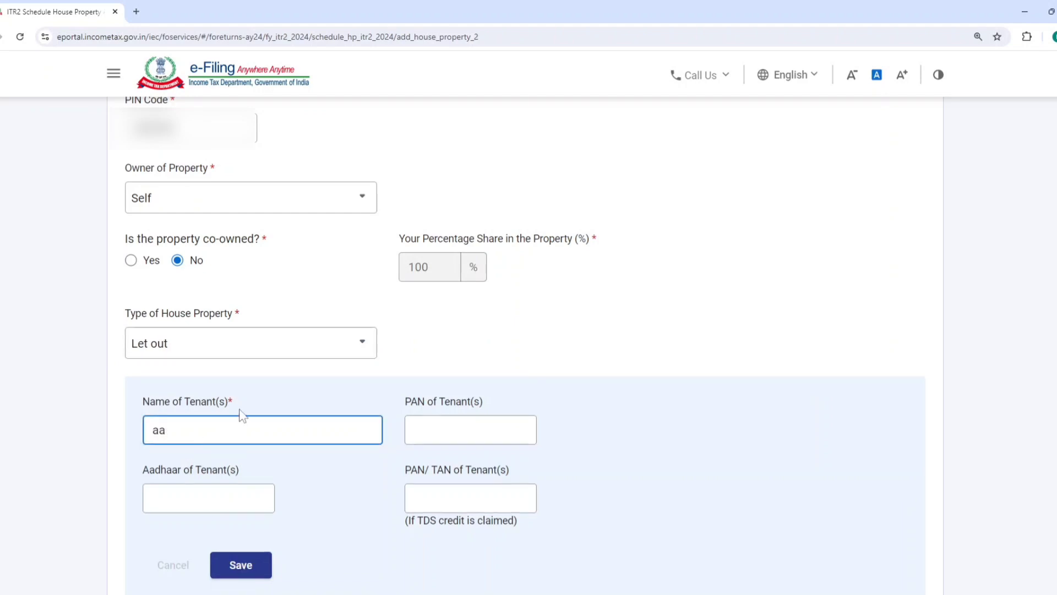
scroll(243, 413, down, 4)
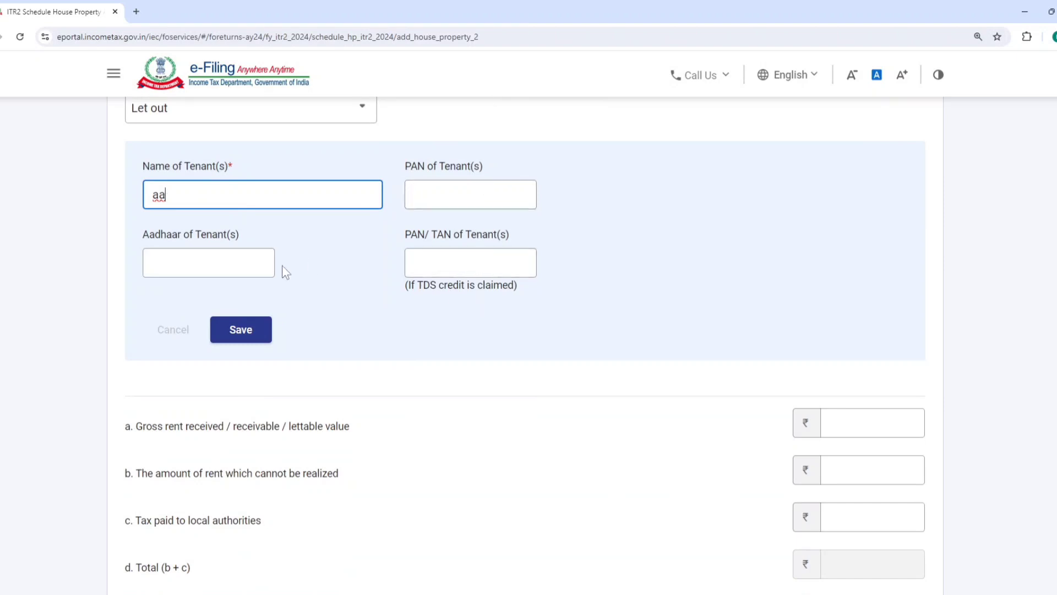
click(229, 264)
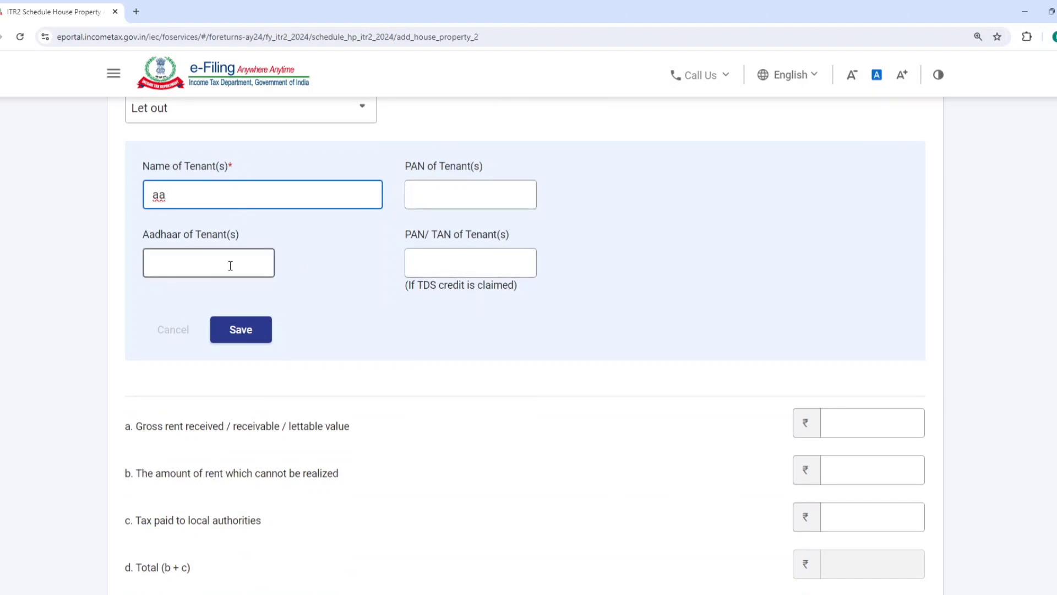
click(244, 329)
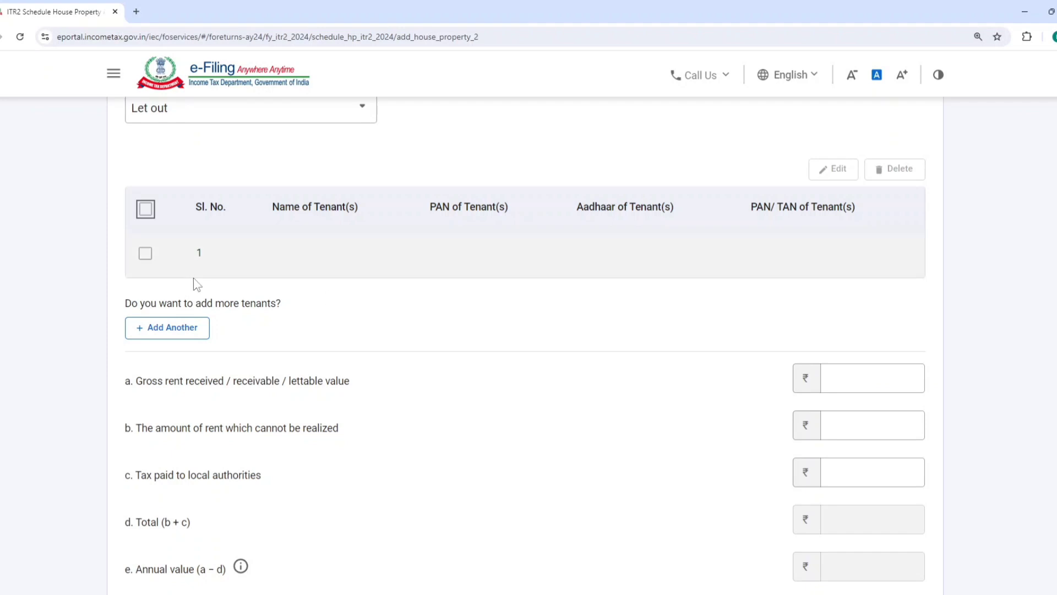
Enter a gross rent of 1,00,000 and add the property to the schedule, declining the browser's offer to save the address
drag(137, 393, 698, 391)
click(861, 385)
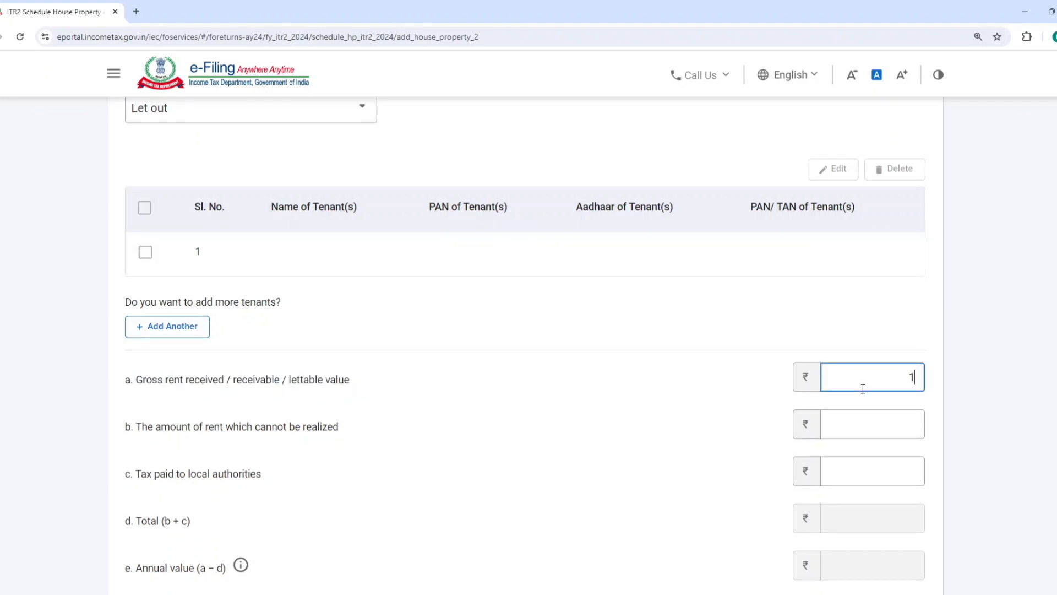
click(719, 425)
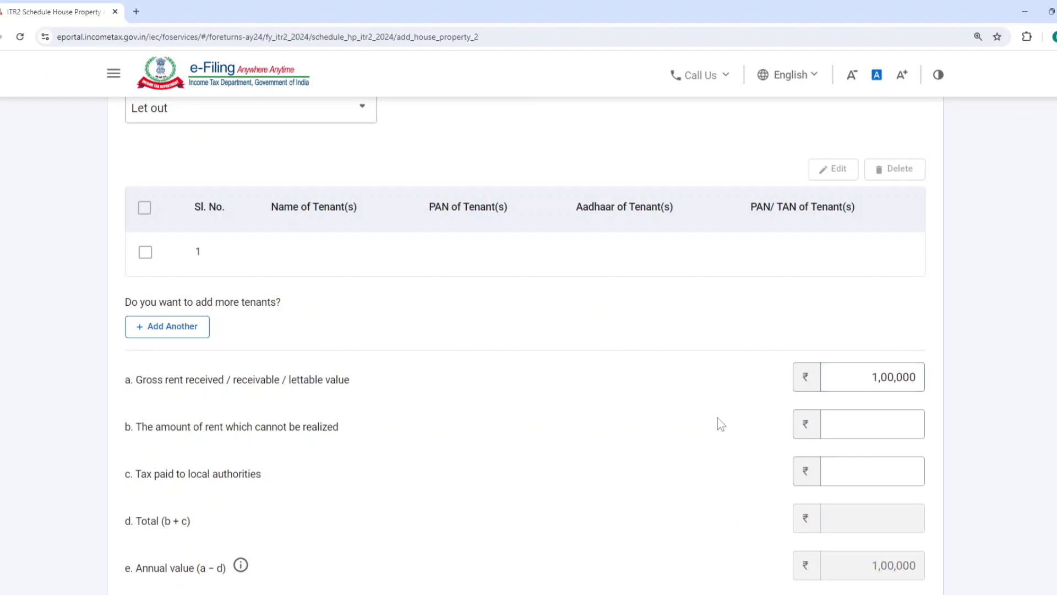
scroll(736, 439, down, 5)
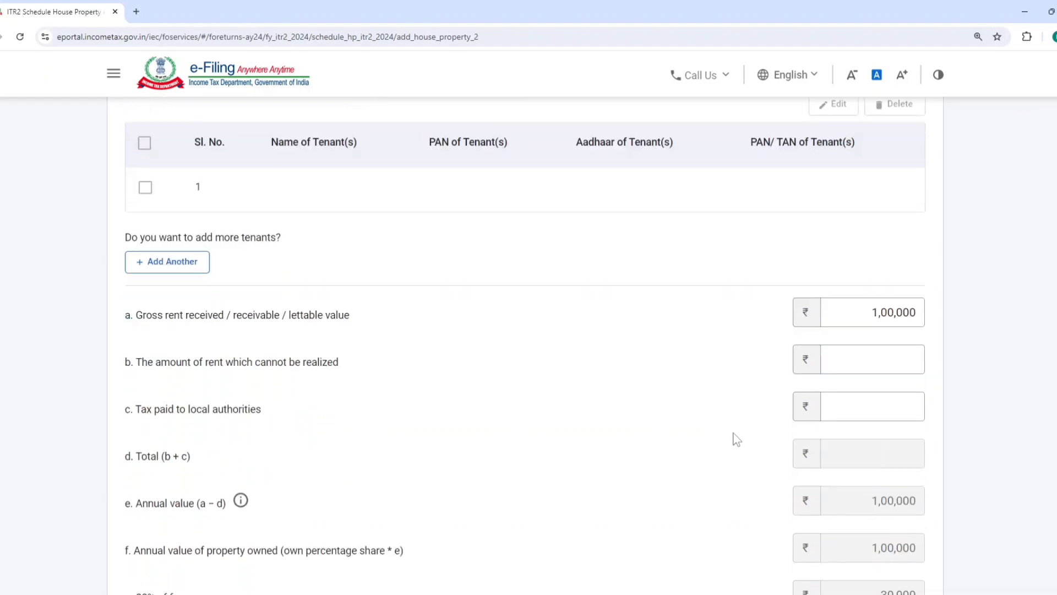
scroll(869, 351, down, 4)
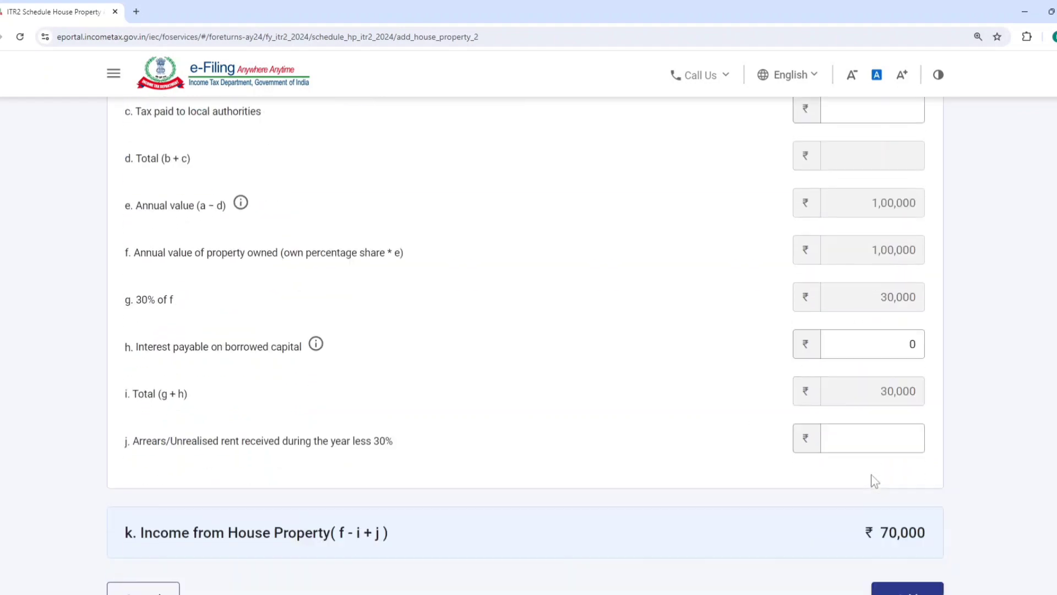
click(905, 440)
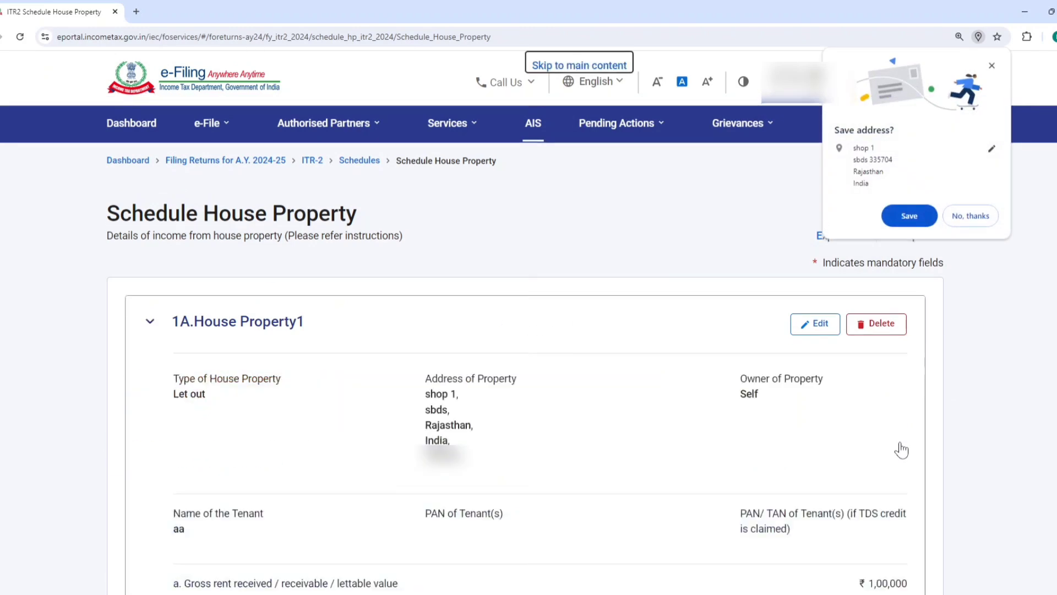
click(966, 216)
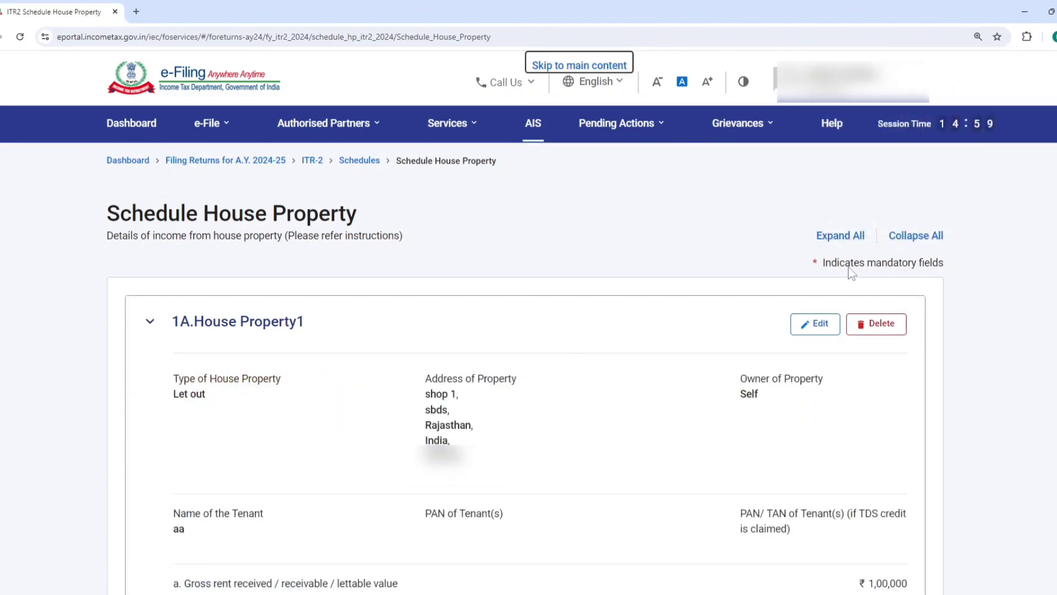
Check the added property's income summary, then start another house property entry and fill in its address and town
scroll(851, 275, down, 10)
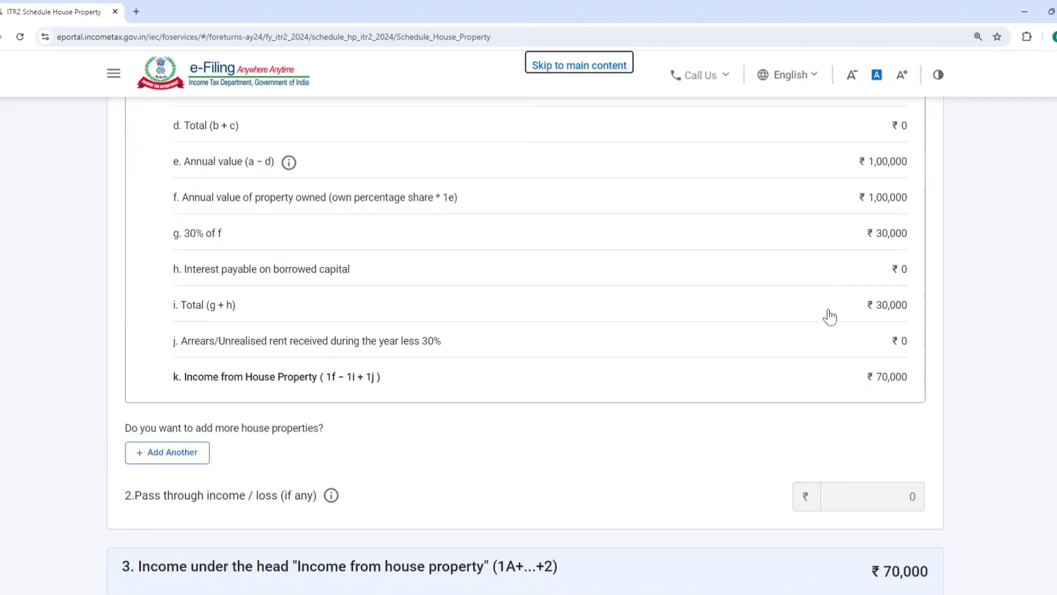
scroll(829, 314, up, 10)
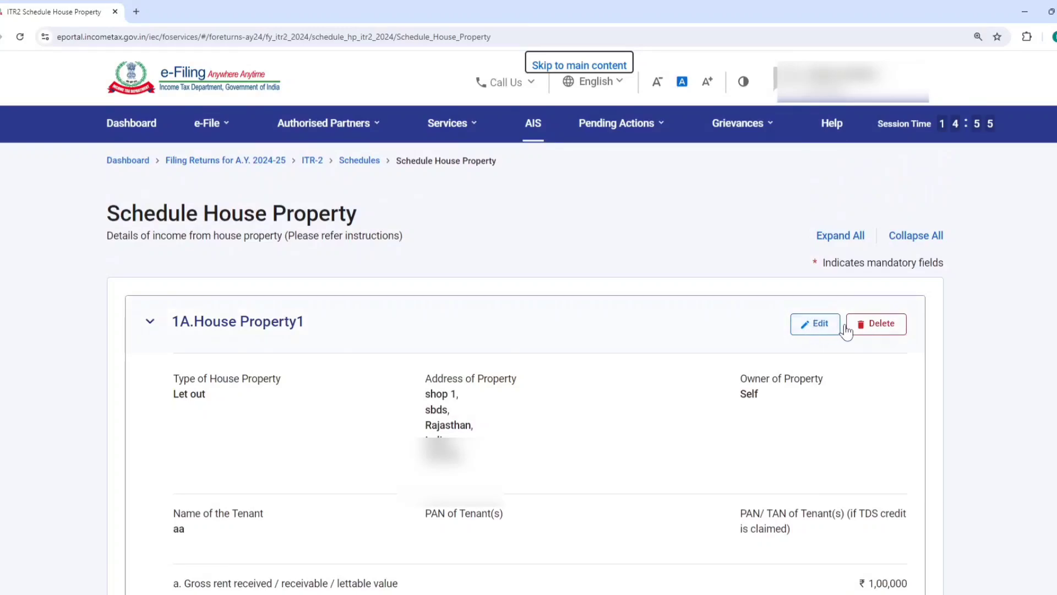
scroll(252, 326, down, 5)
scroll(420, 314, down, 6)
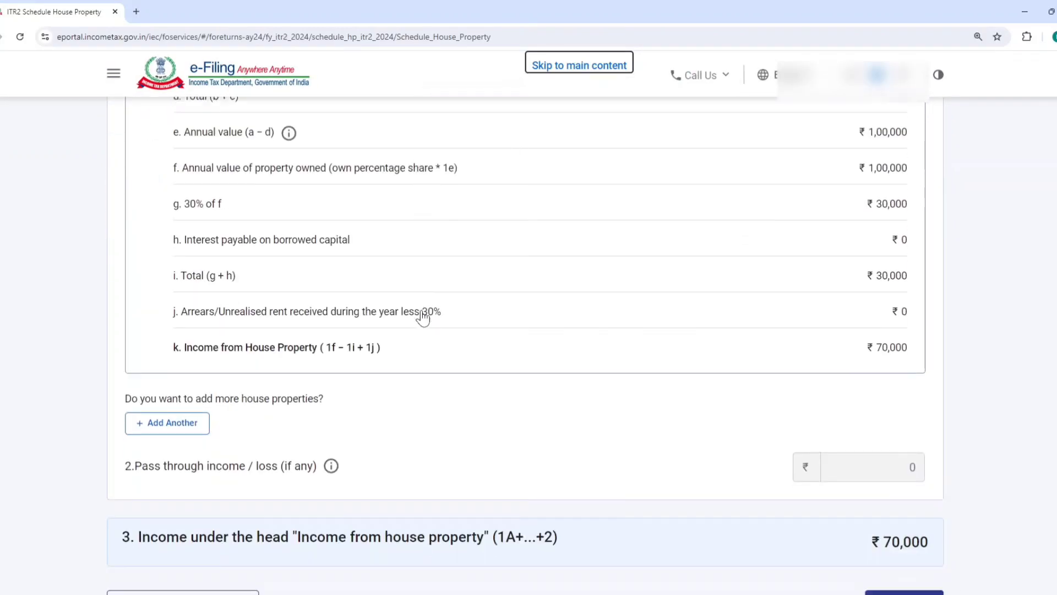
click(165, 397)
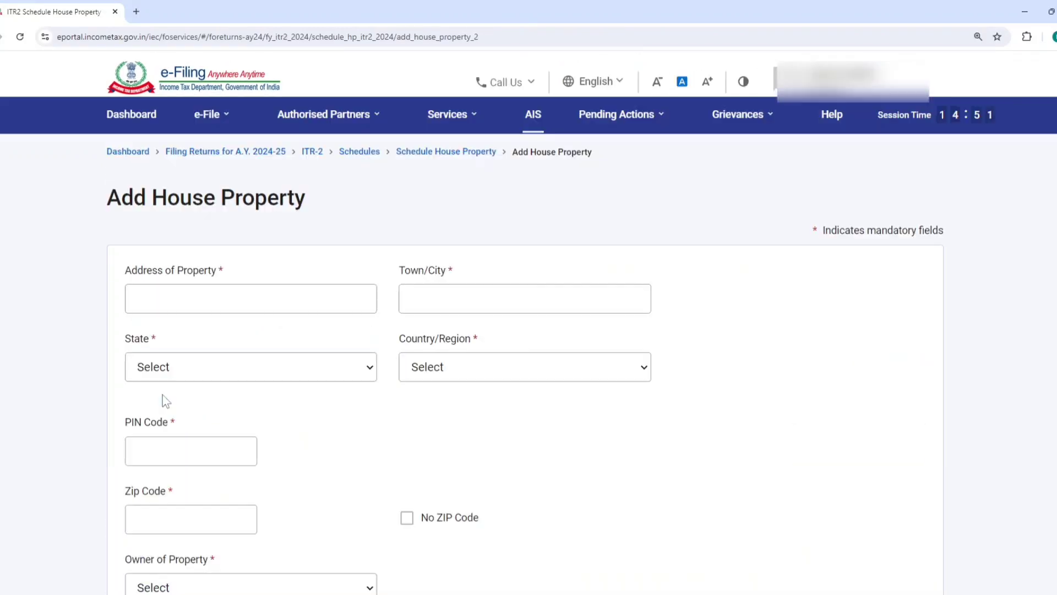
click(217, 309)
text(ss)
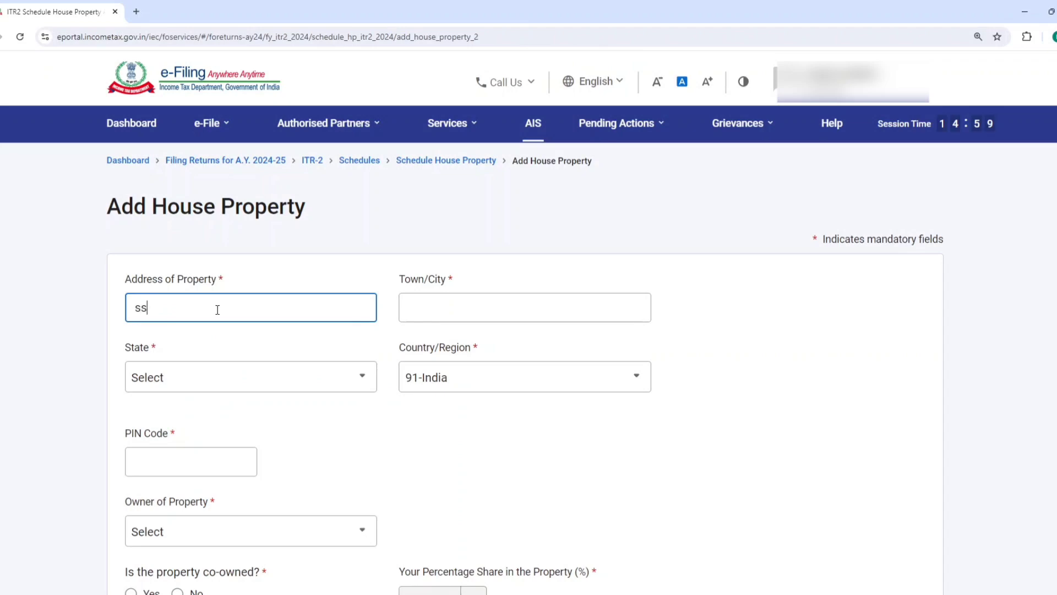
click(441, 306)
text(ss)
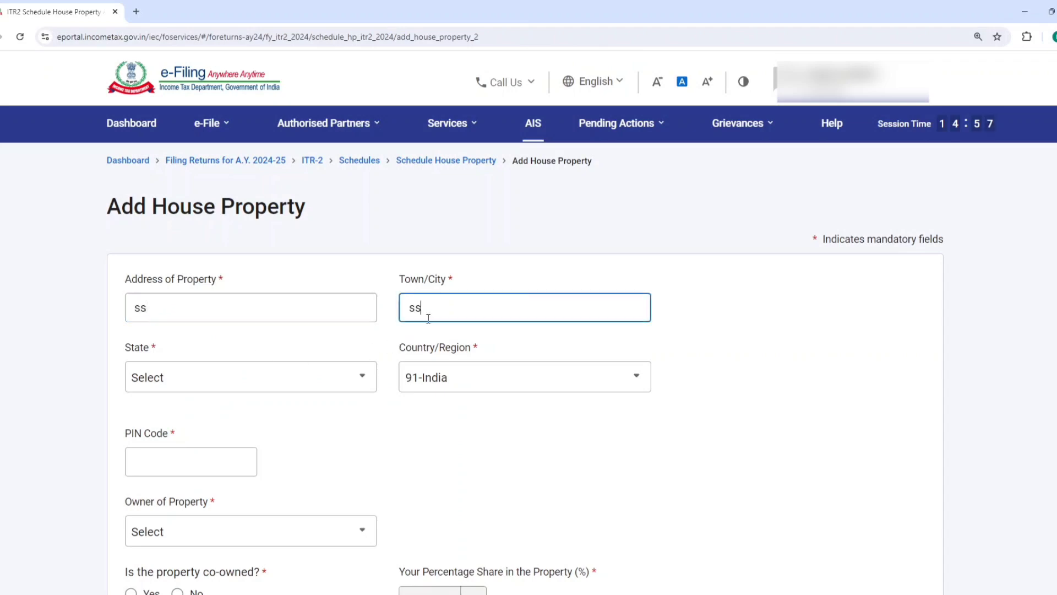
Fill in the second property's postal PIN code and set its state to Rajasthan
click(236, 387)
click(186, 456)
text(??????)
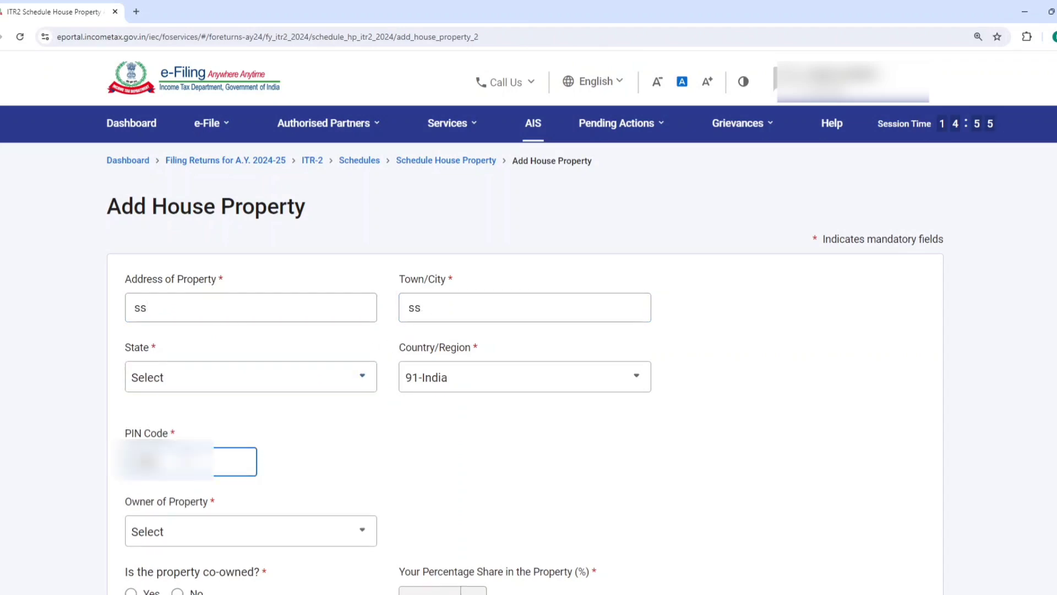
click(290, 447)
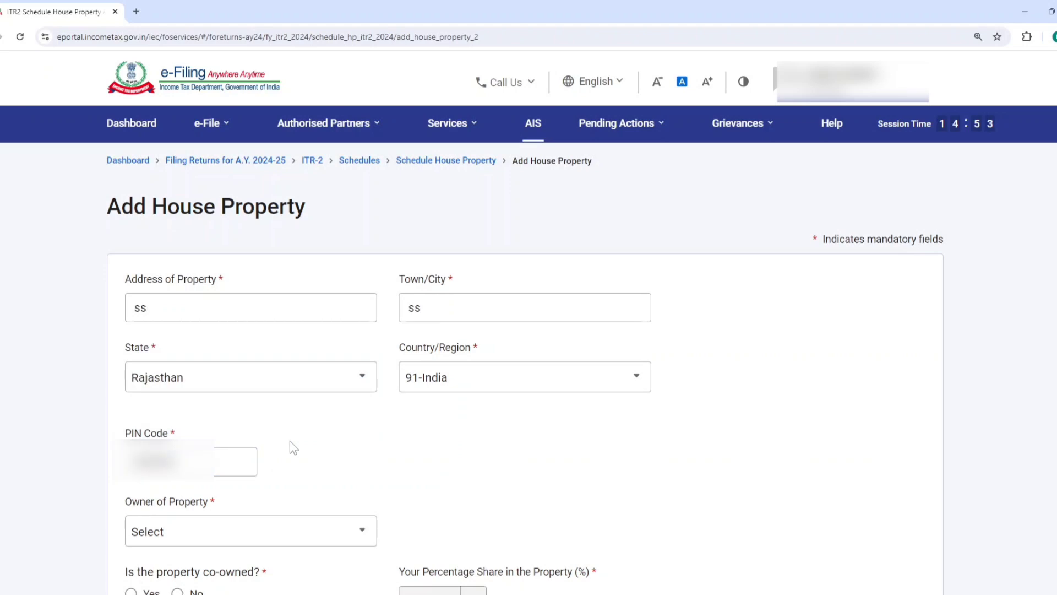
Set the second property's owner to Self, mark it as not co-owned and choose Let out as its type
scroll(403, 382, down, 6)
click(241, 213)
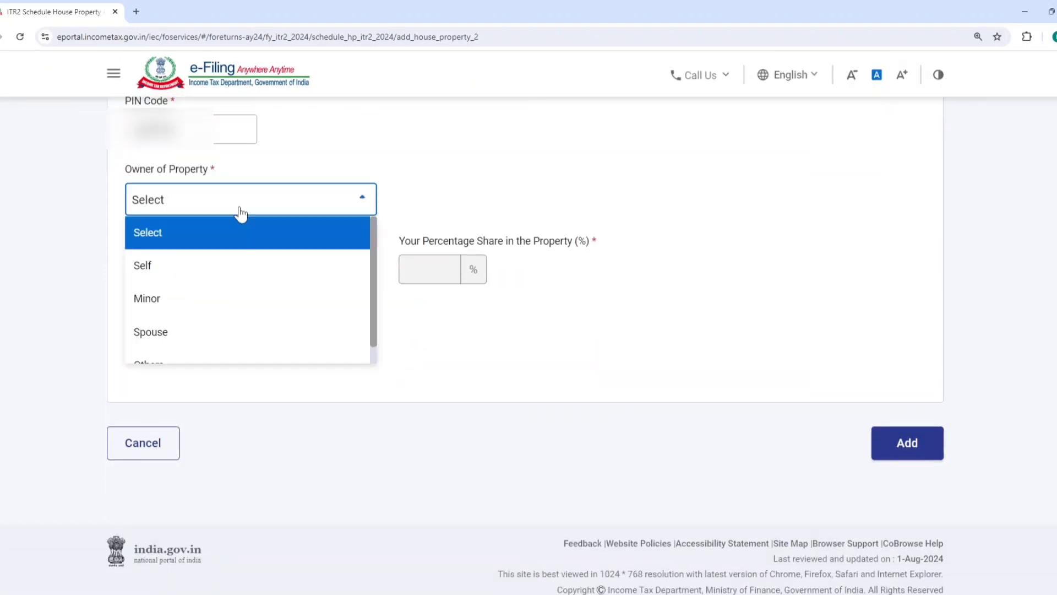
click(205, 265)
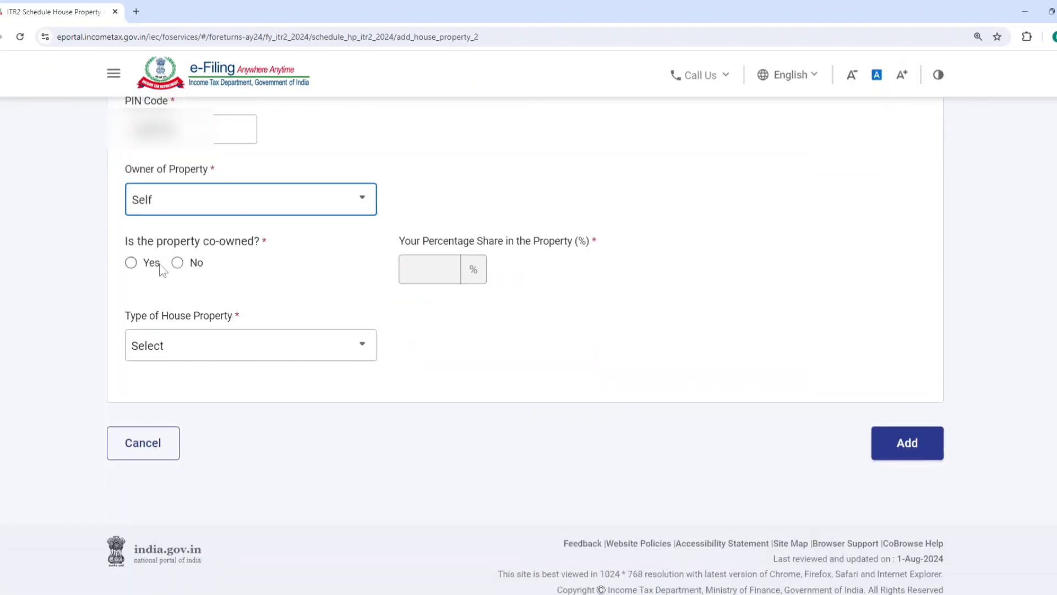
click(130, 262)
click(278, 351)
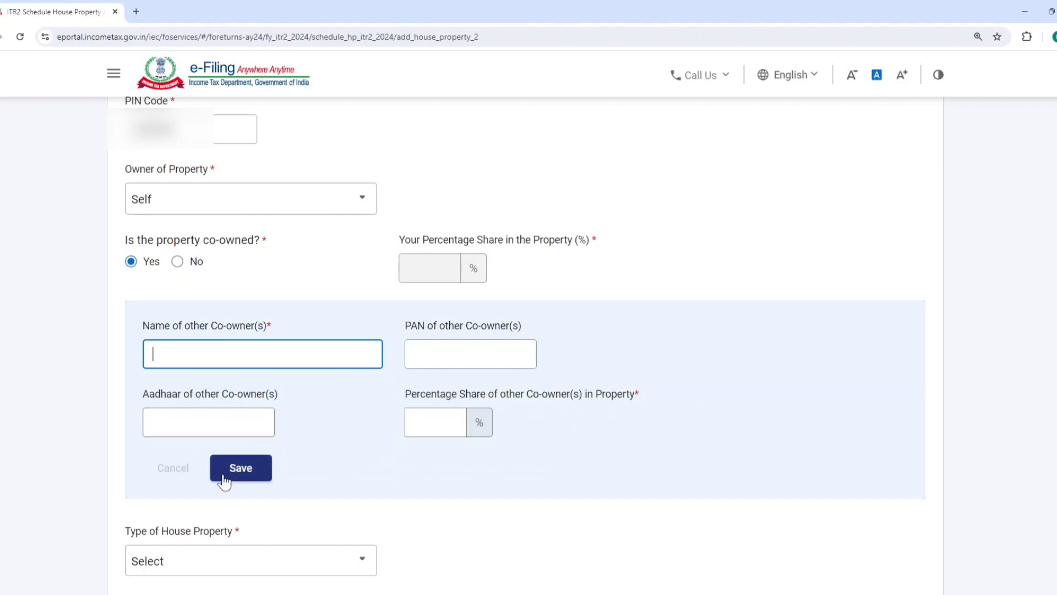
click(178, 262)
click(183, 349)
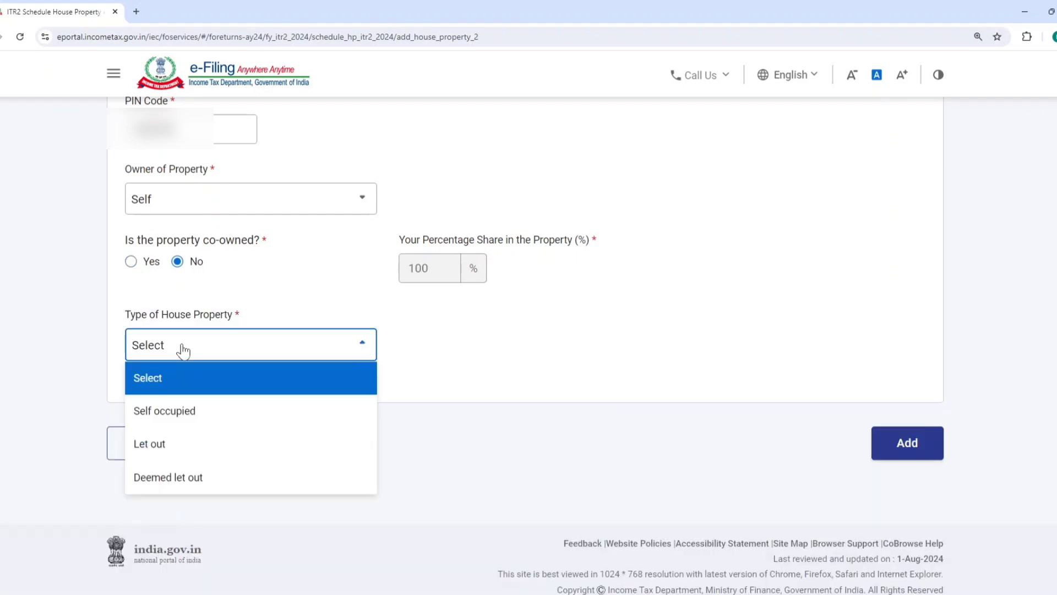
click(171, 444)
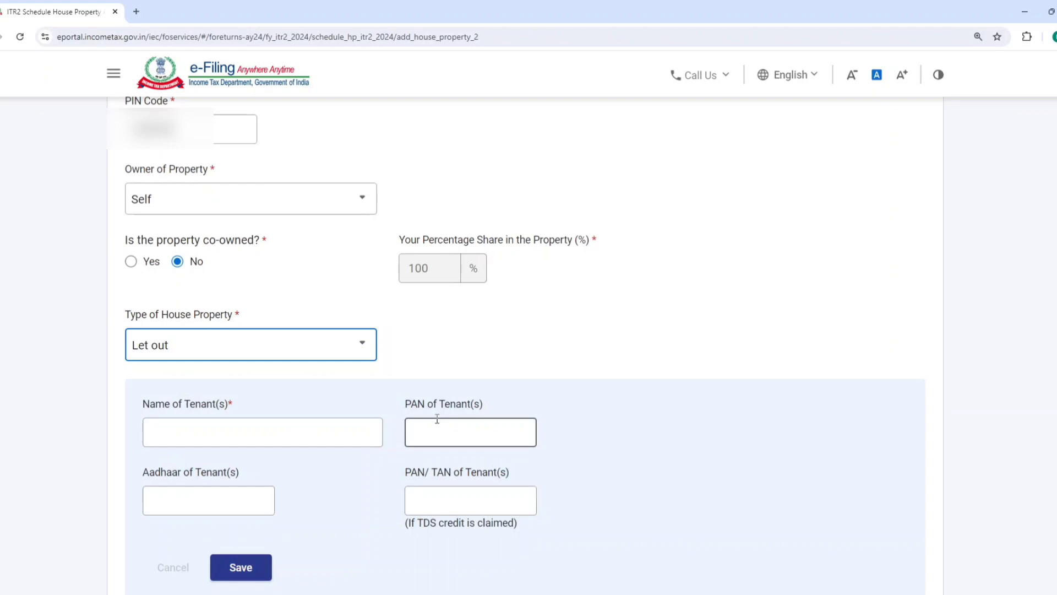
Enter the tenant's name for the second let-out property and save the tenant entry
click(286, 433)
text(ss)
scroll(460, 361, down, 3)
click(243, 450)
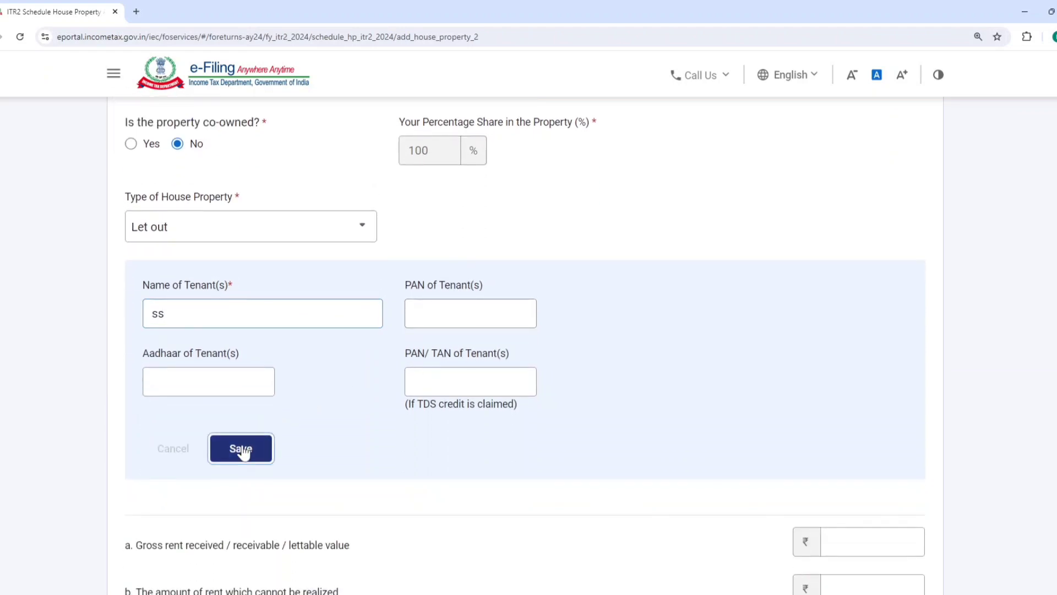
Enter a gross rent of 9,00,000 for the second property and add the property to the schedule
scroll(385, 319, down, 3)
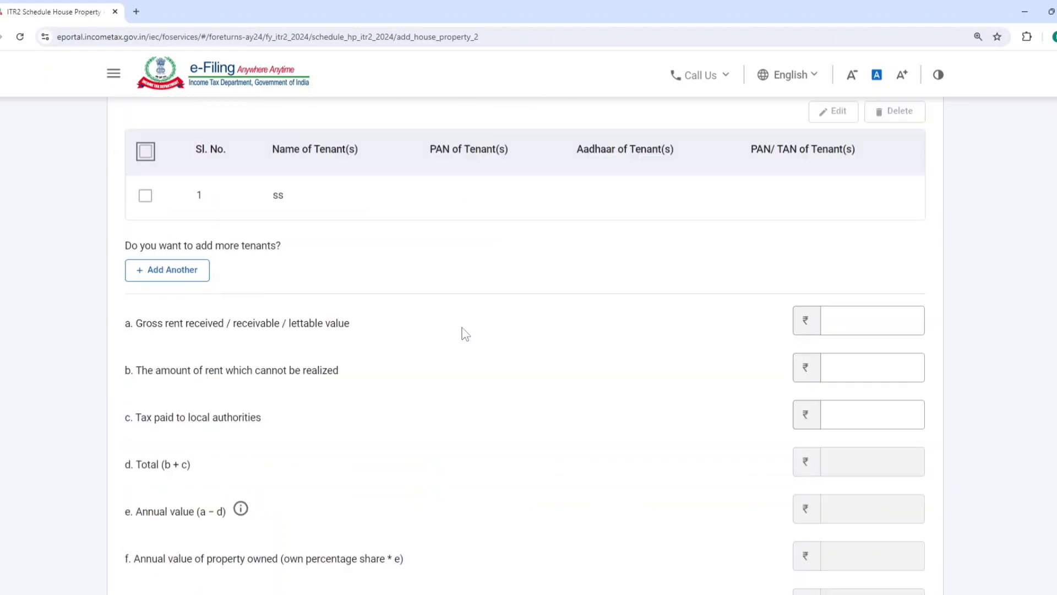
click(828, 328)
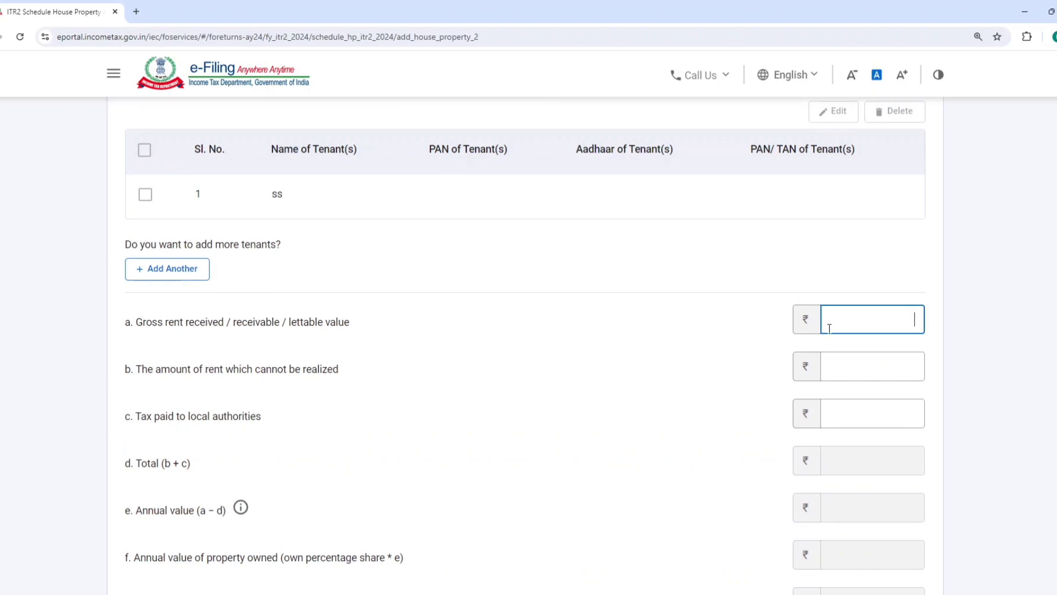
text(900000)
click(747, 223)
scroll(738, 251, down, 7)
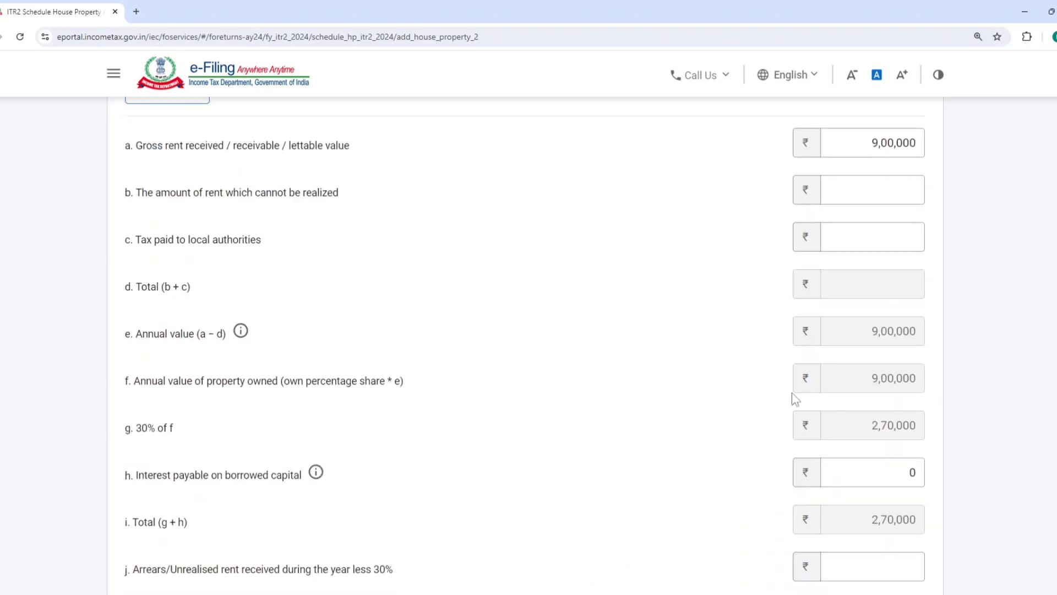
scroll(869, 457, up, 4)
scroll(869, 459, down, 5)
click(907, 451)
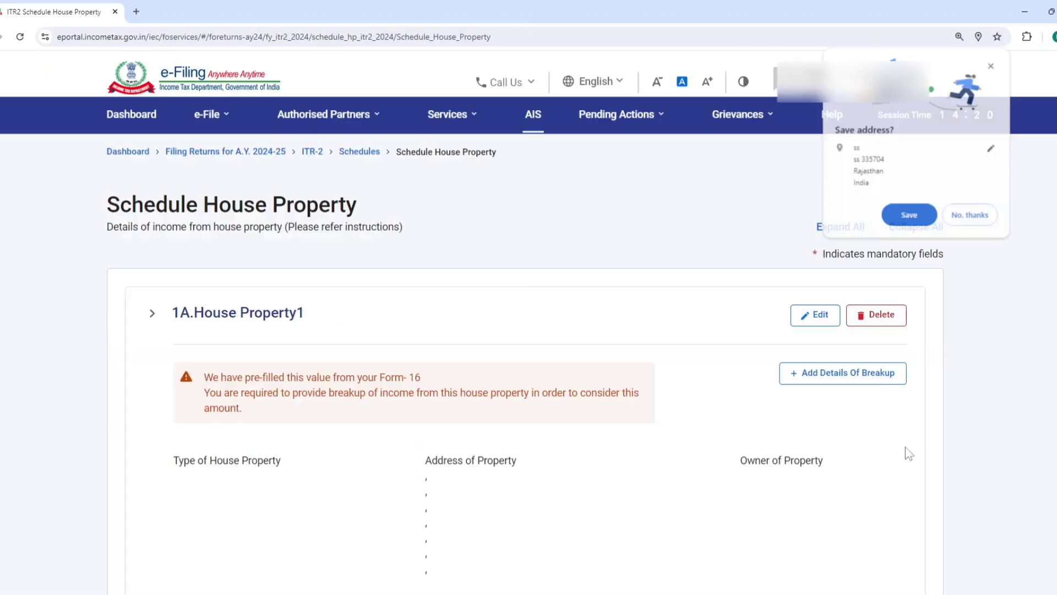
Accept the browser's offer to save the address and confirm Schedule House Property
click(905, 215)
scroll(746, 347, down, 15)
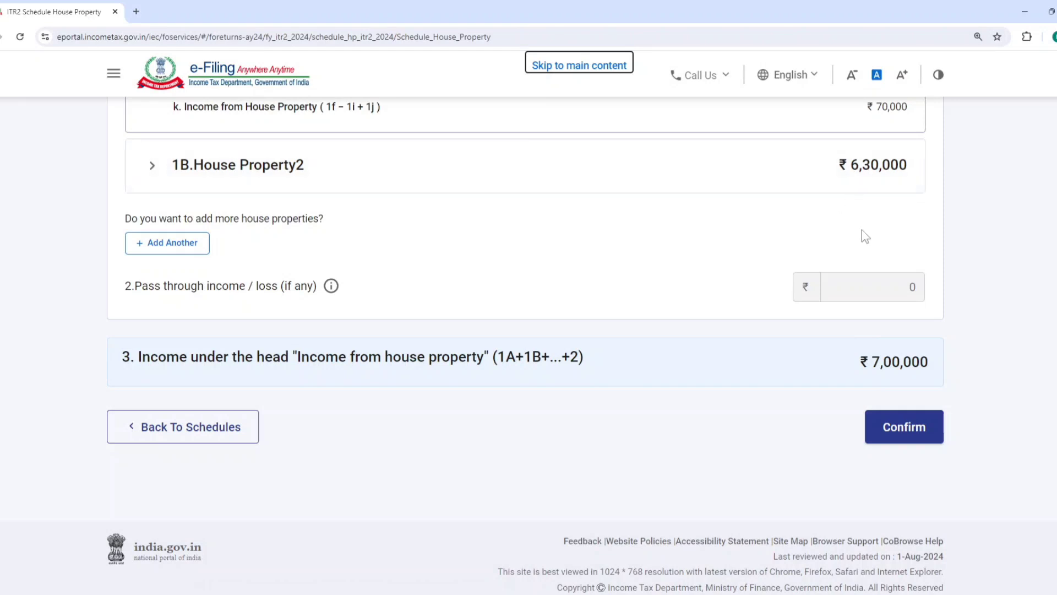
click(894, 442)
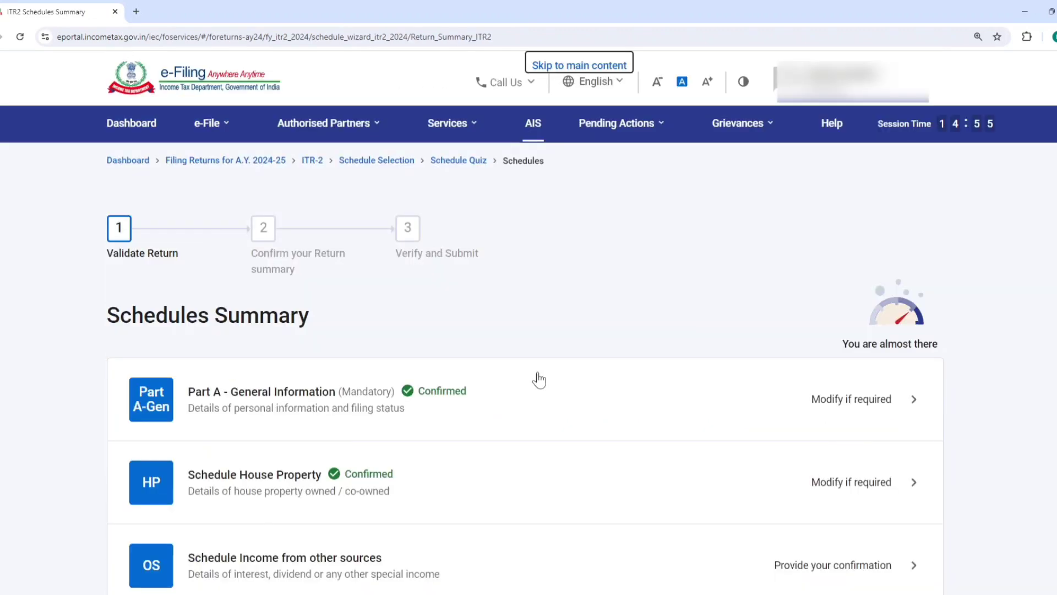
Go to Schedule Income from other sources and open the gross income chargeable at normal applicable rates for editing
scroll(539, 380, down, 5)
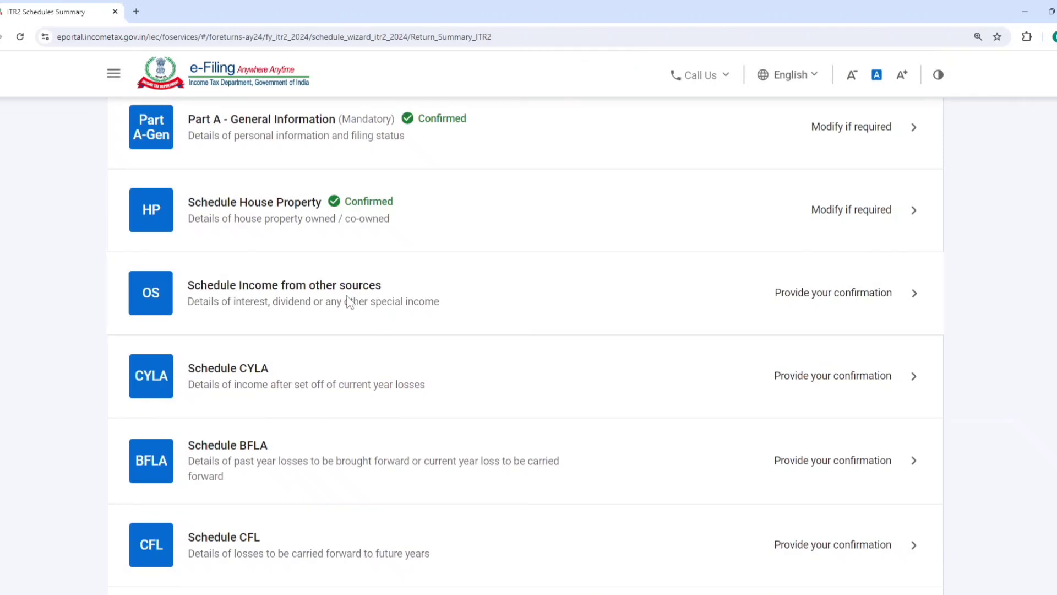
click(349, 299)
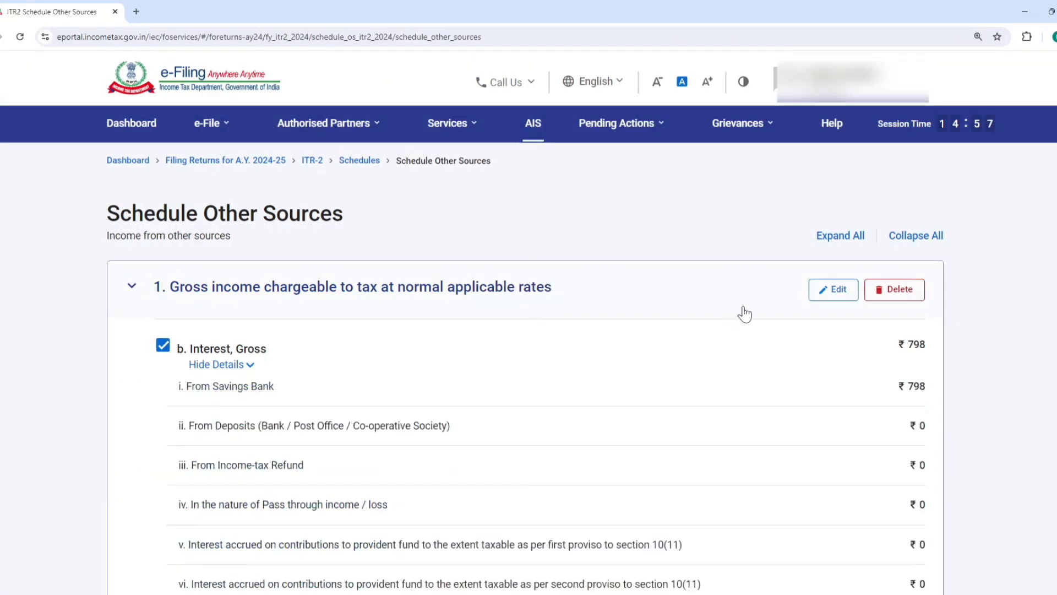
click(833, 289)
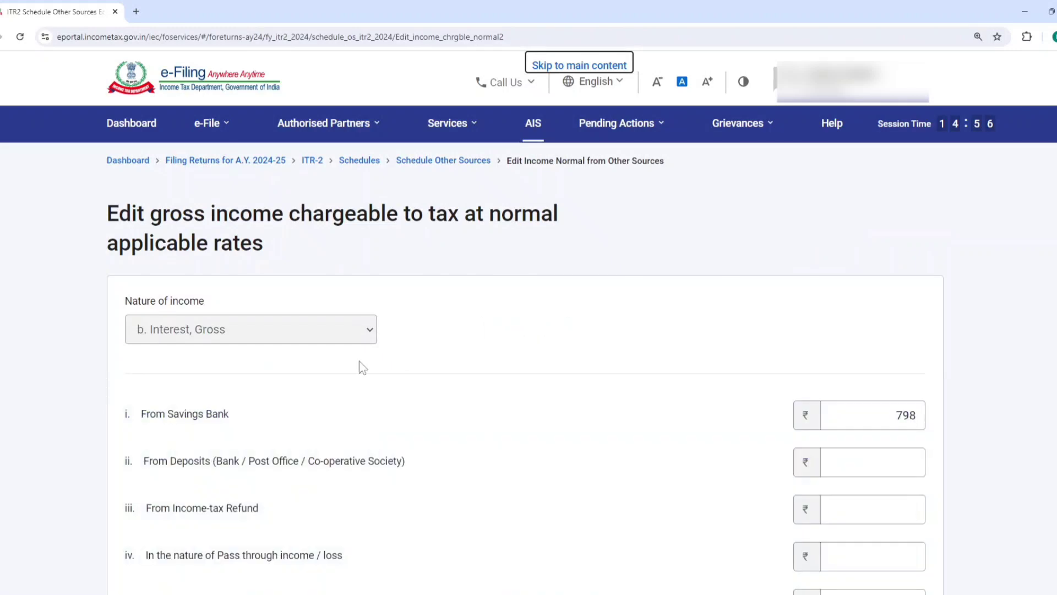
Check and save the interest income breakdown, then confirm the Other Sources schedule
scroll(968, 348, down, 1)
scroll(964, 342, down, 8)
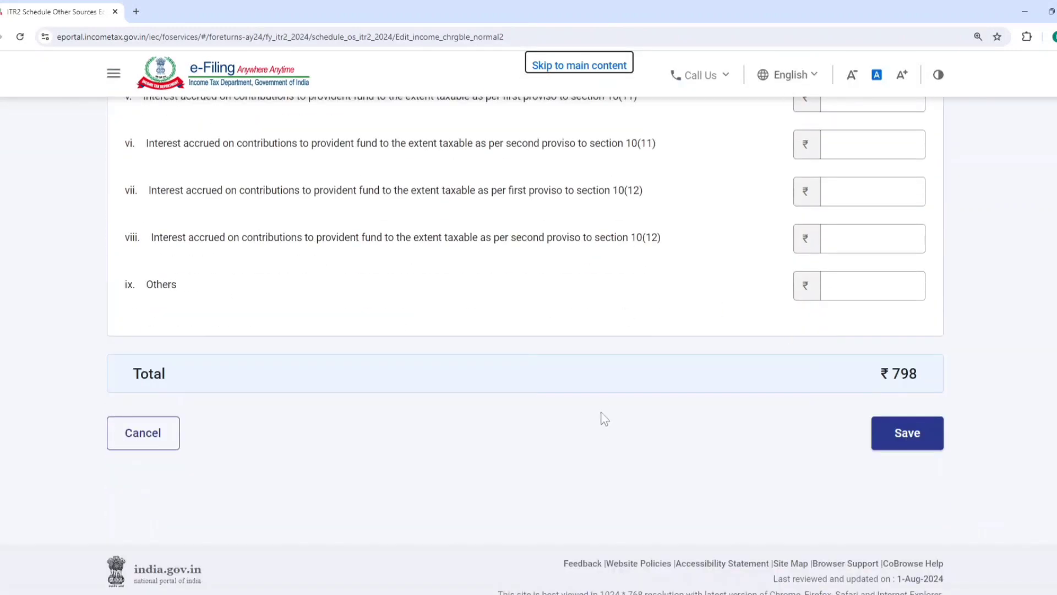
scroll(831, 333, up, 8)
scroll(908, 402, down, 8)
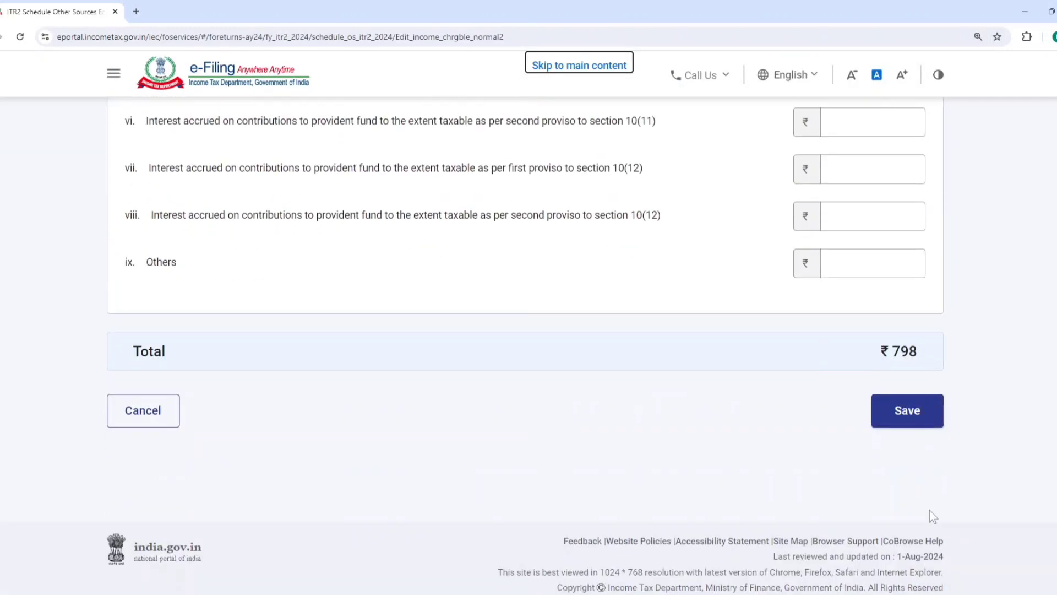
click(909, 428)
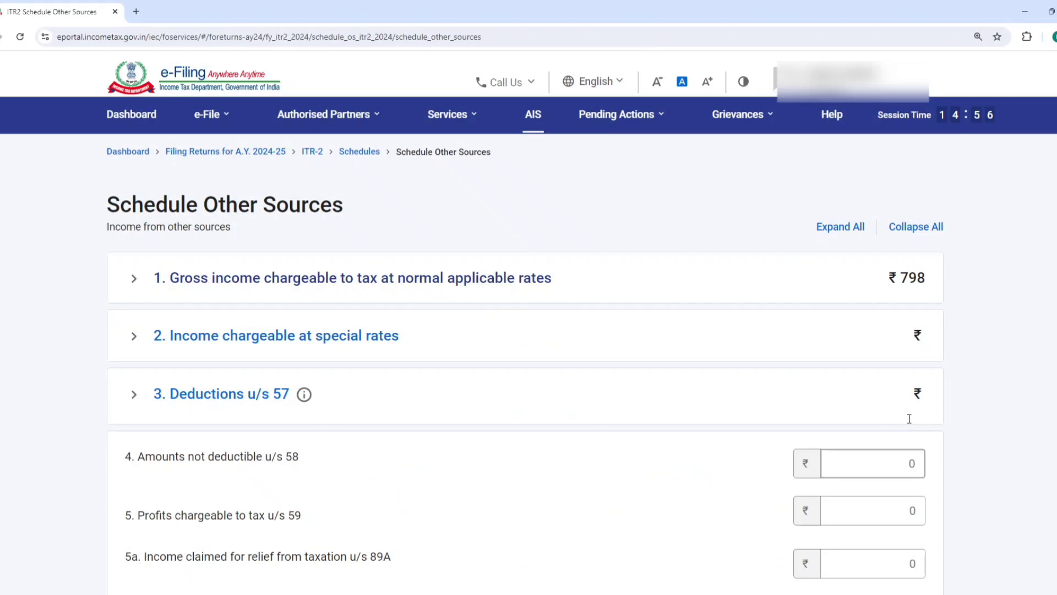
scroll(611, 399, down, 8)
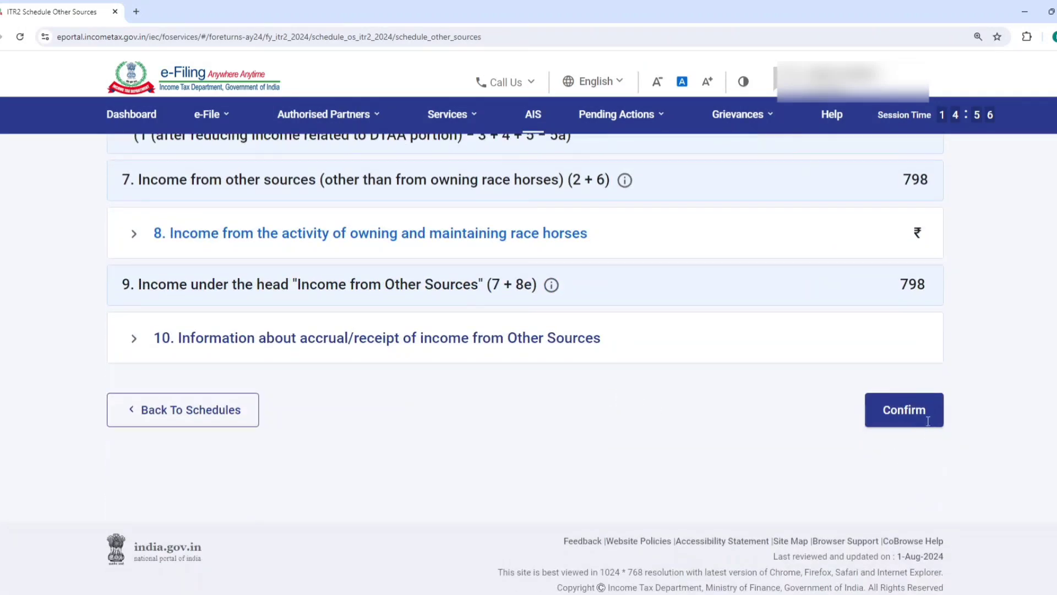
click(927, 419)
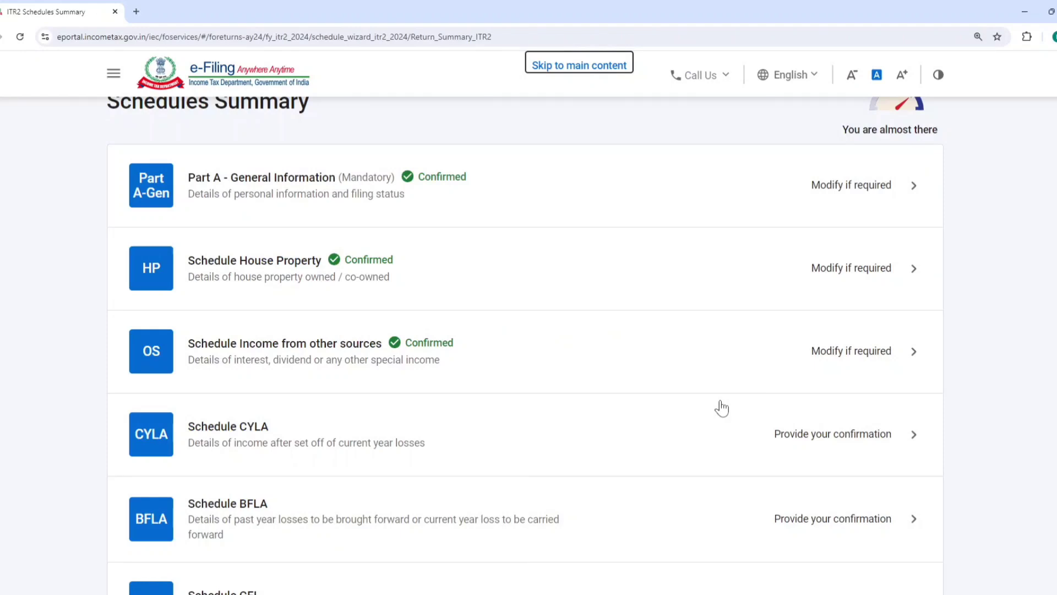
Open the Tax Paid schedule, review its TDS, TCS and advance tax sections and confirm it
scroll(358, 379, down, 1)
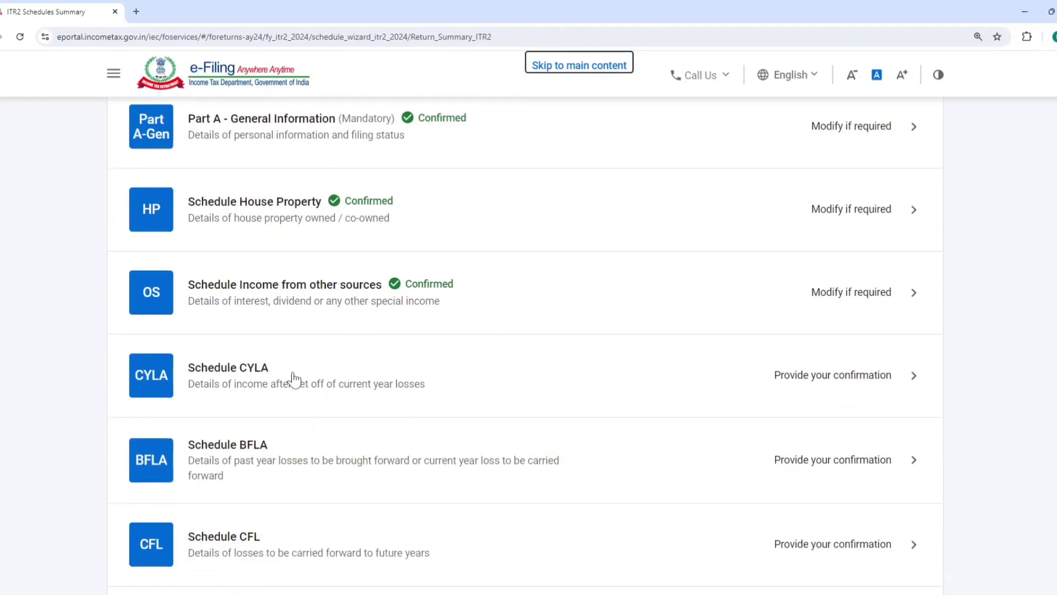
scroll(298, 385, down, 4)
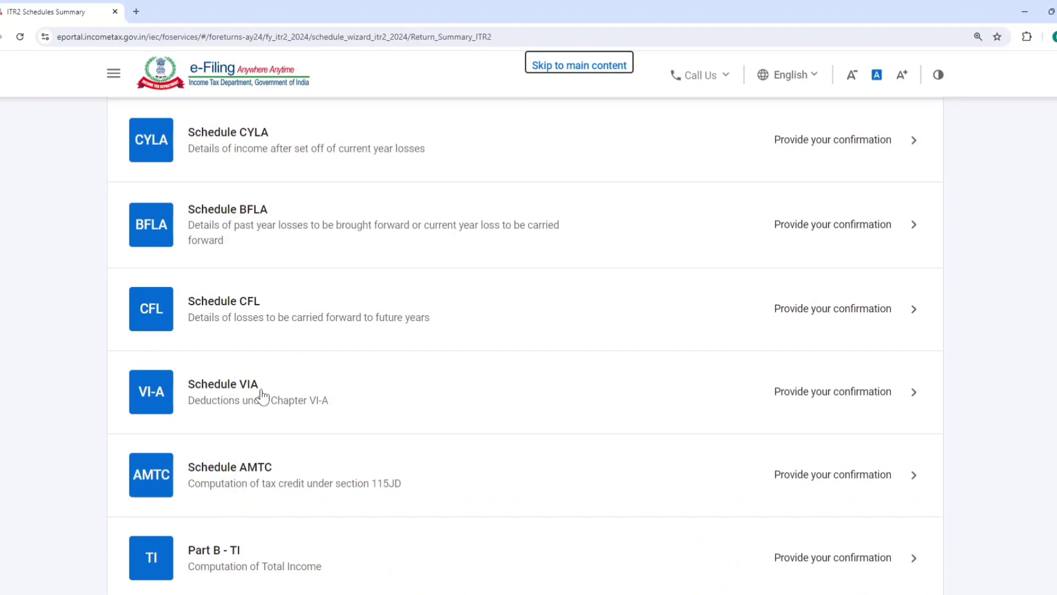
scroll(264, 391, down, 5)
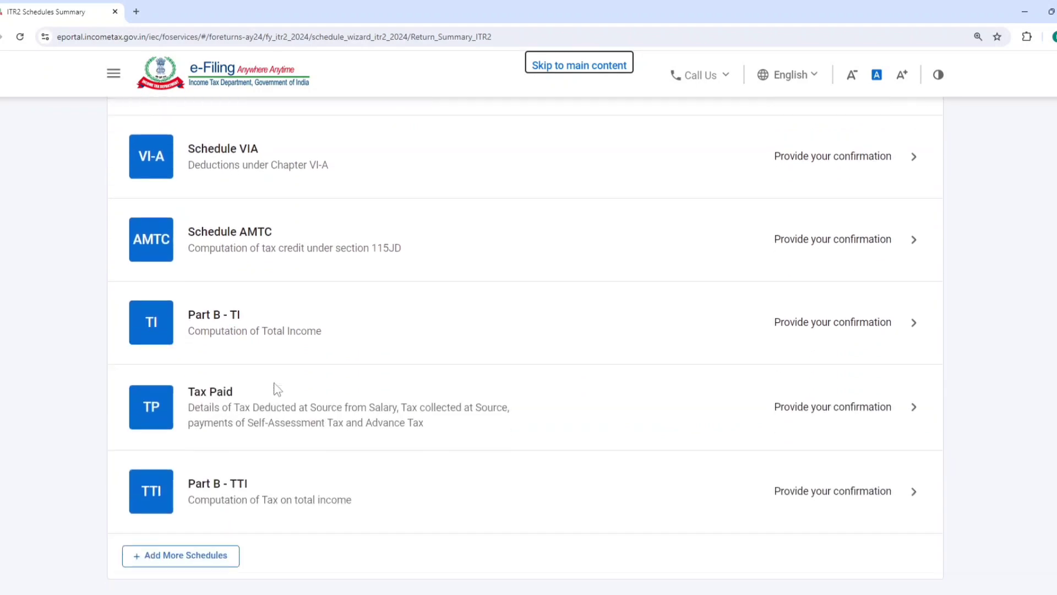
click(285, 358)
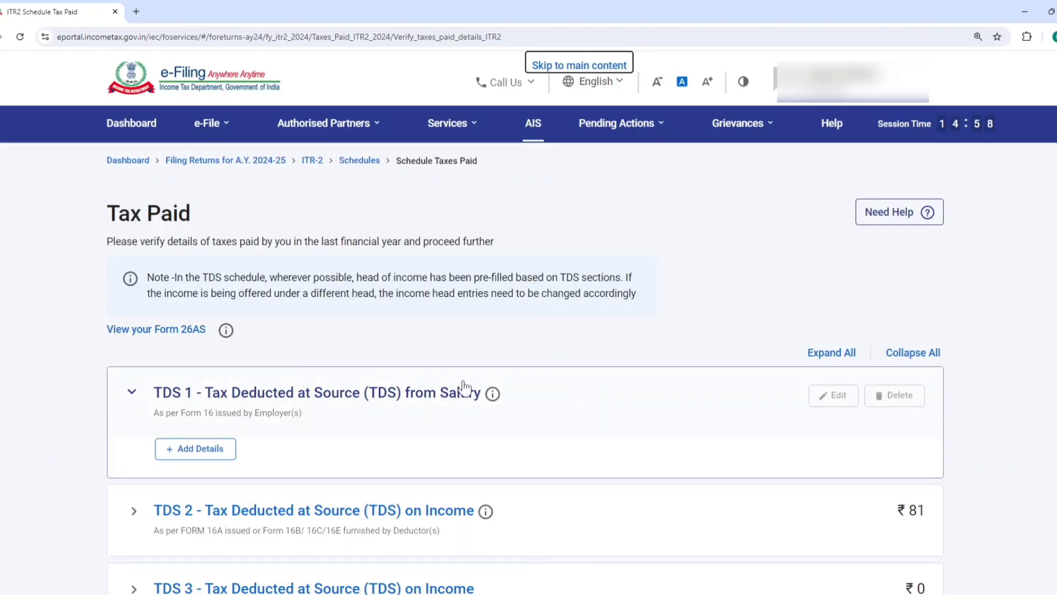
scroll(254, 408, down, 3)
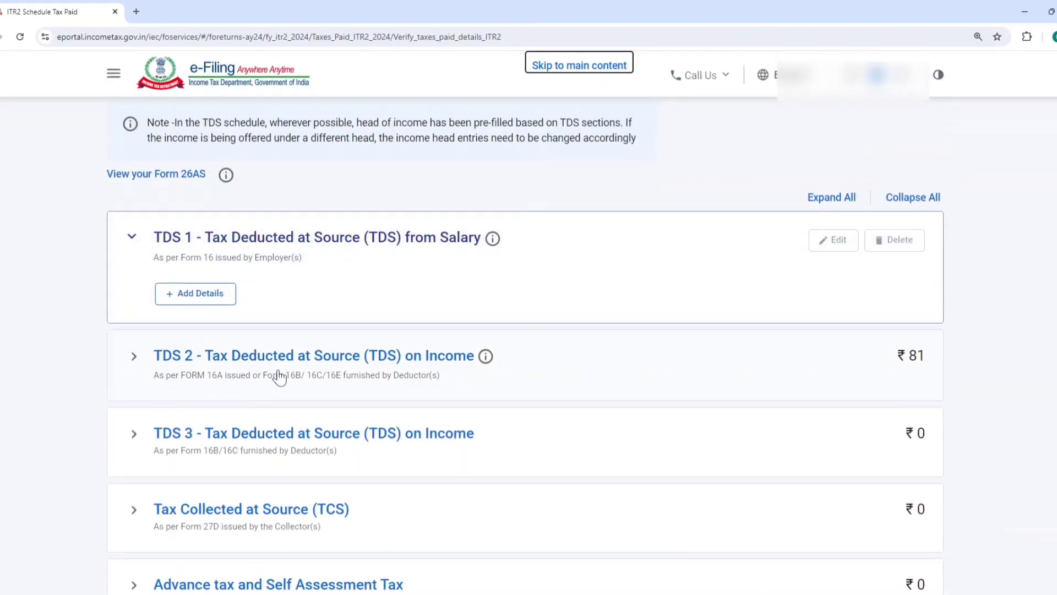
scroll(280, 377, down, 2)
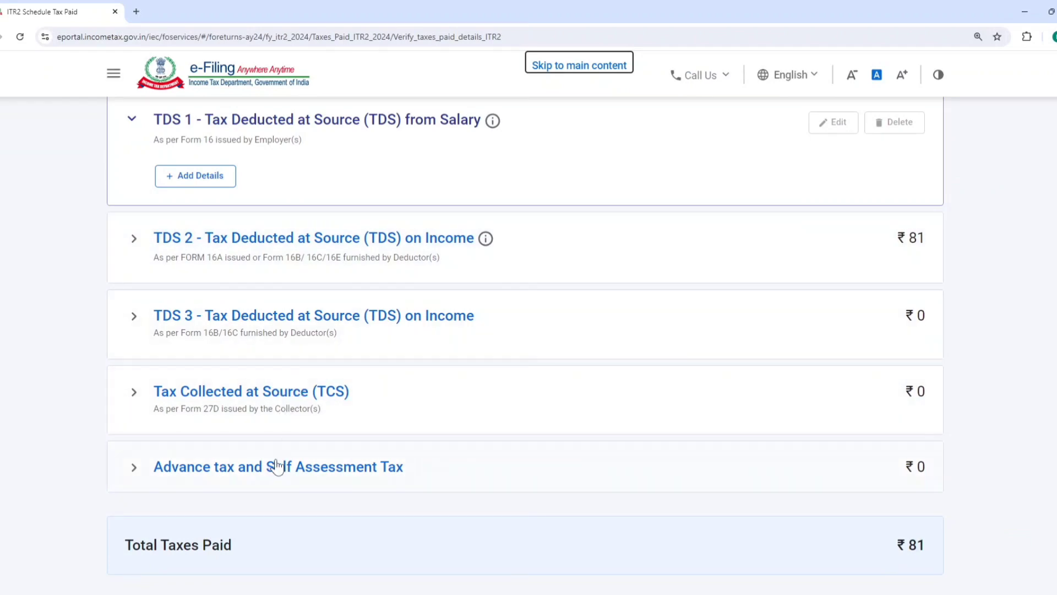
scroll(385, 463, down, 3)
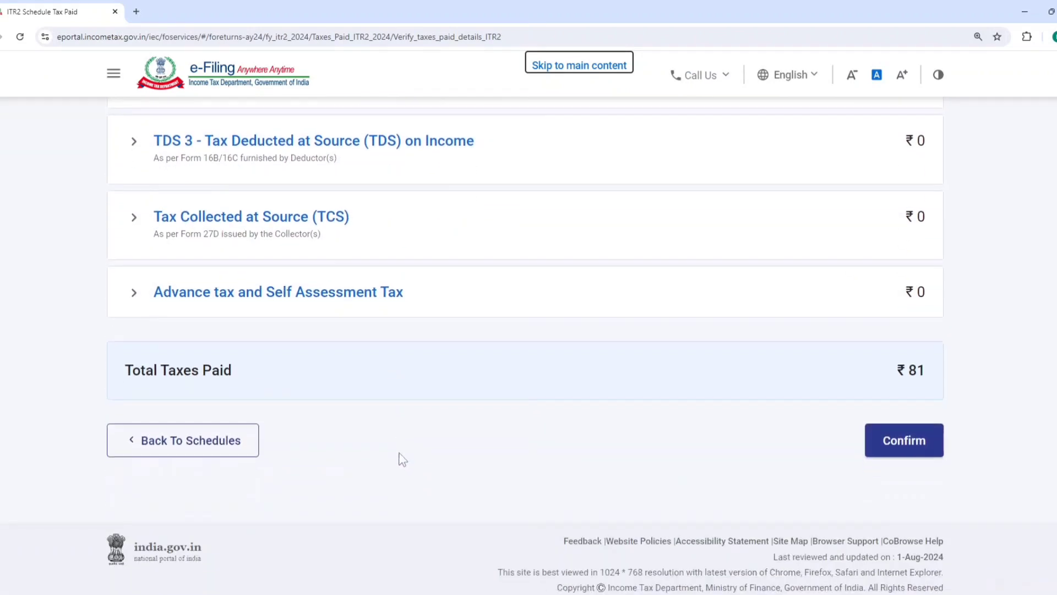
click(897, 439)
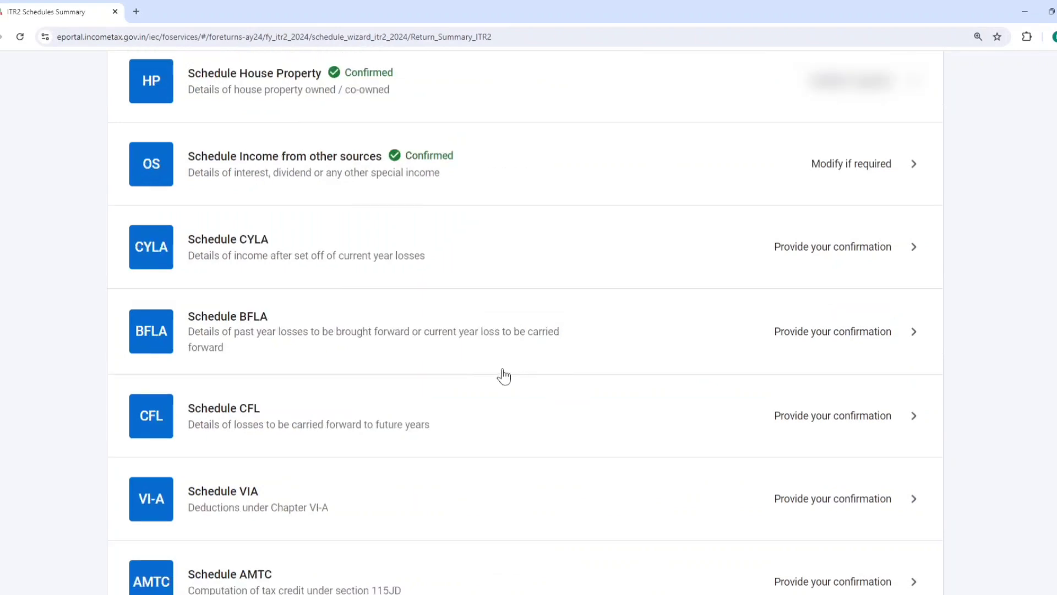
Open Part B - TTI and review the computation of tax liability on total income
scroll(428, 370, down, 15)
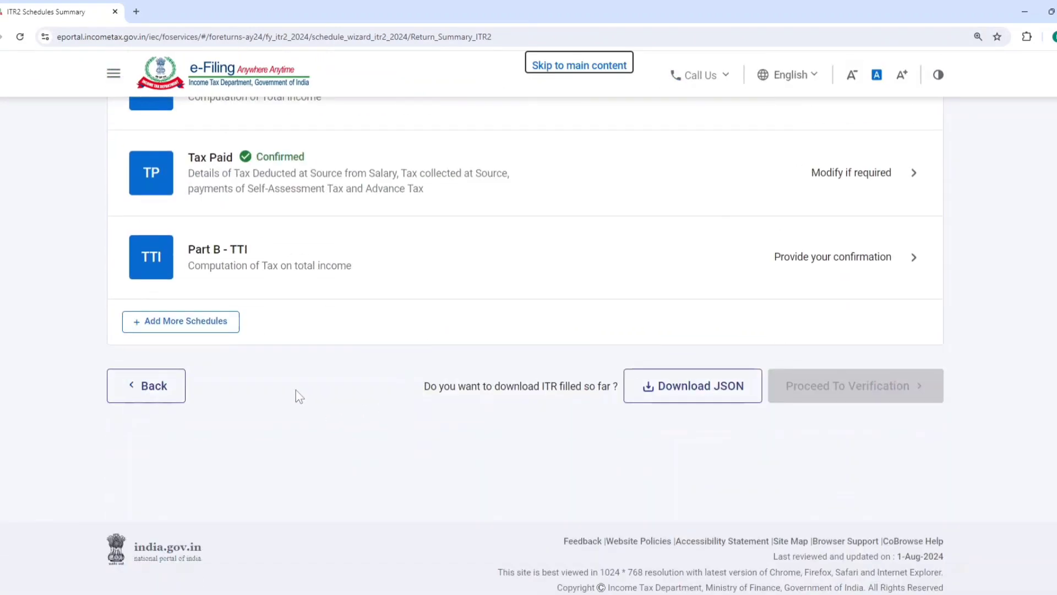
click(269, 264)
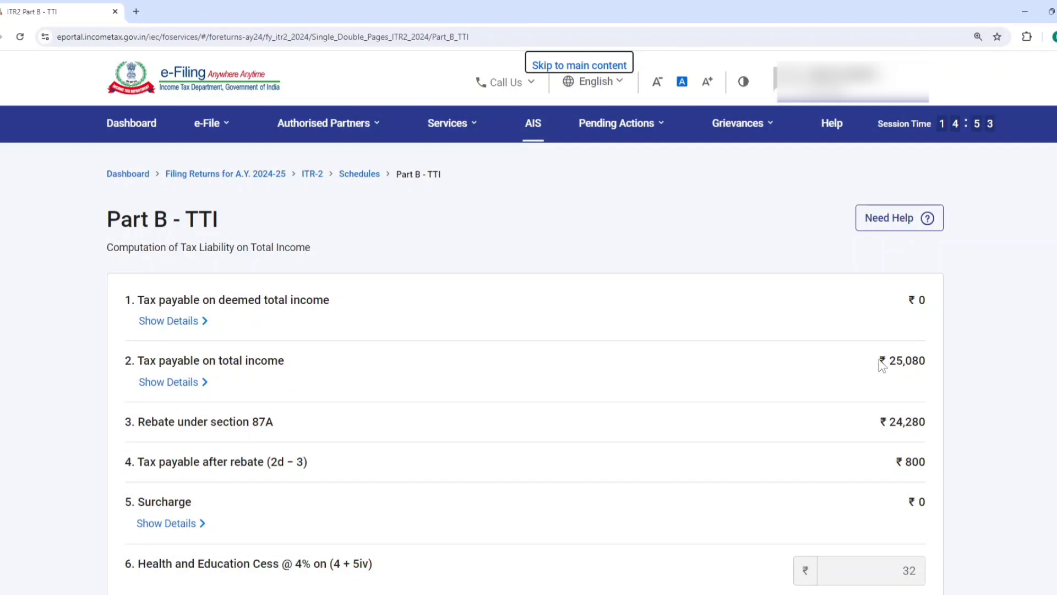
scroll(875, 361, down, 2)
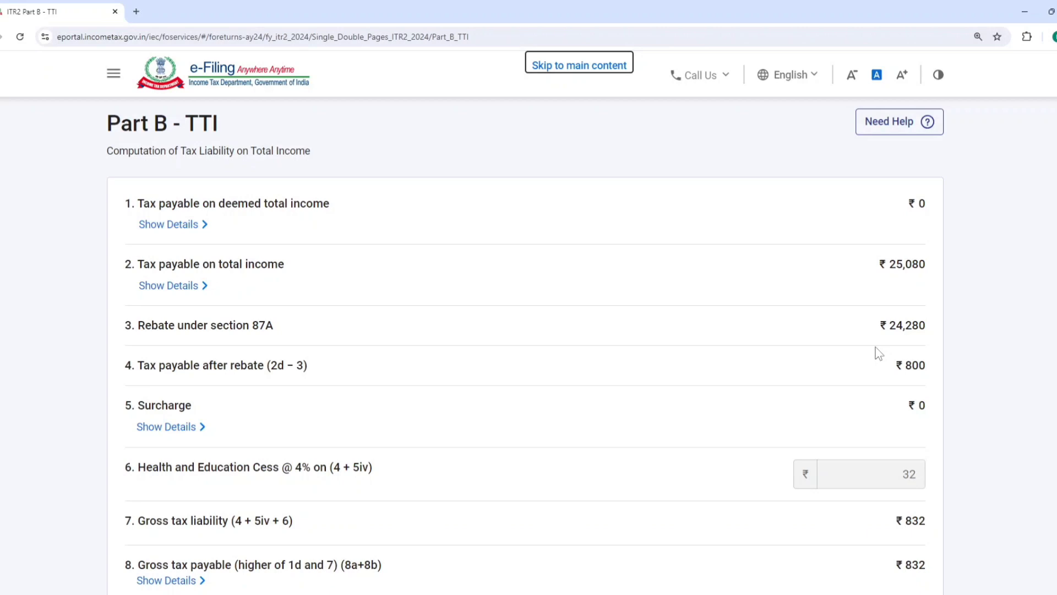
click(900, 364)
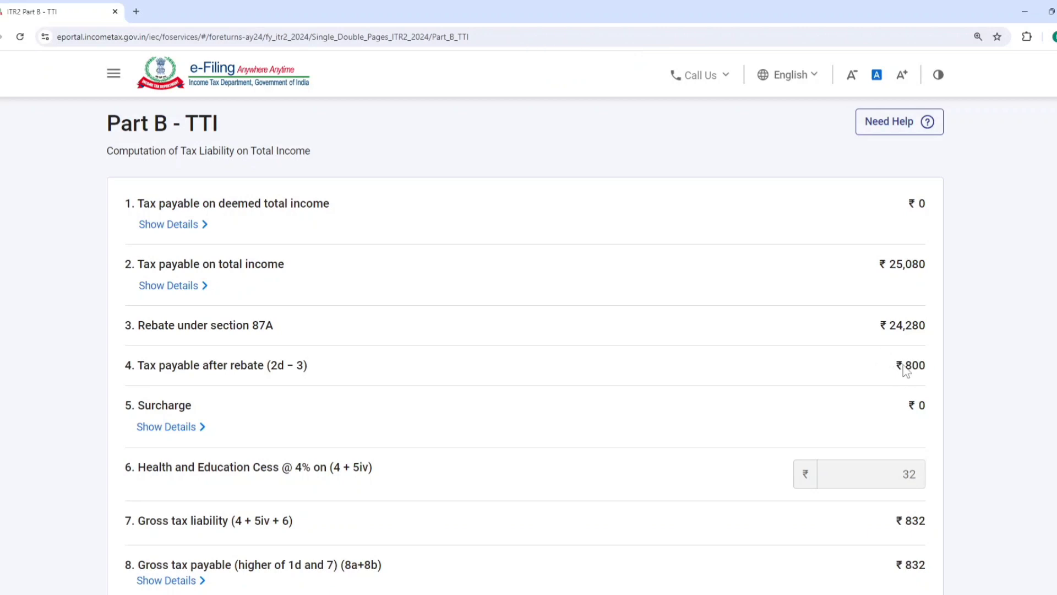
scroll(886, 418, down, 8)
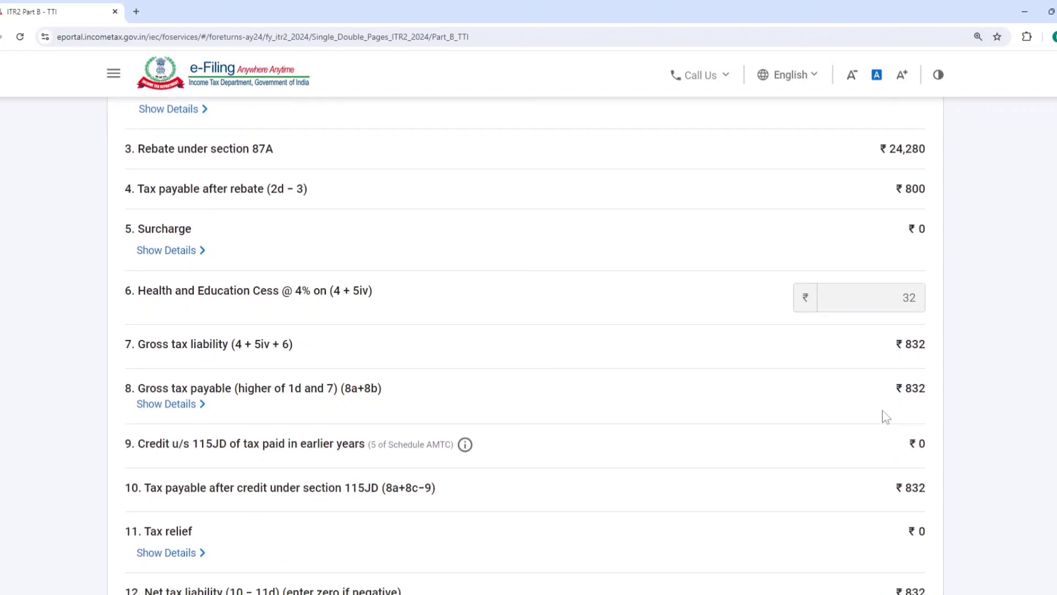
scroll(894, 418, down, 2)
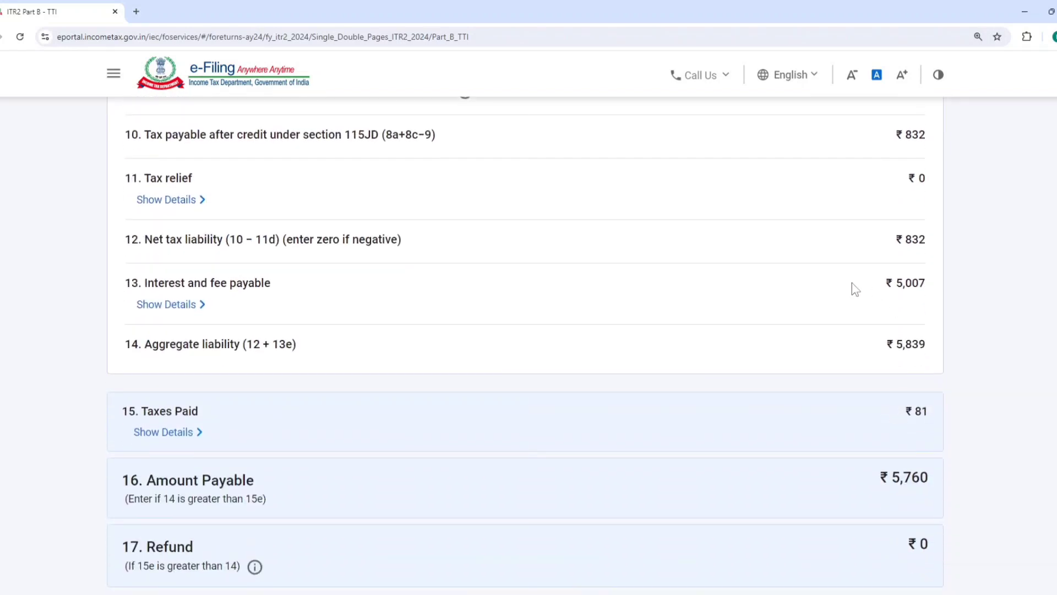
Expand the interest and fee payable details and examine the section 234F fee, section 234A interest and amount payable
click(190, 306)
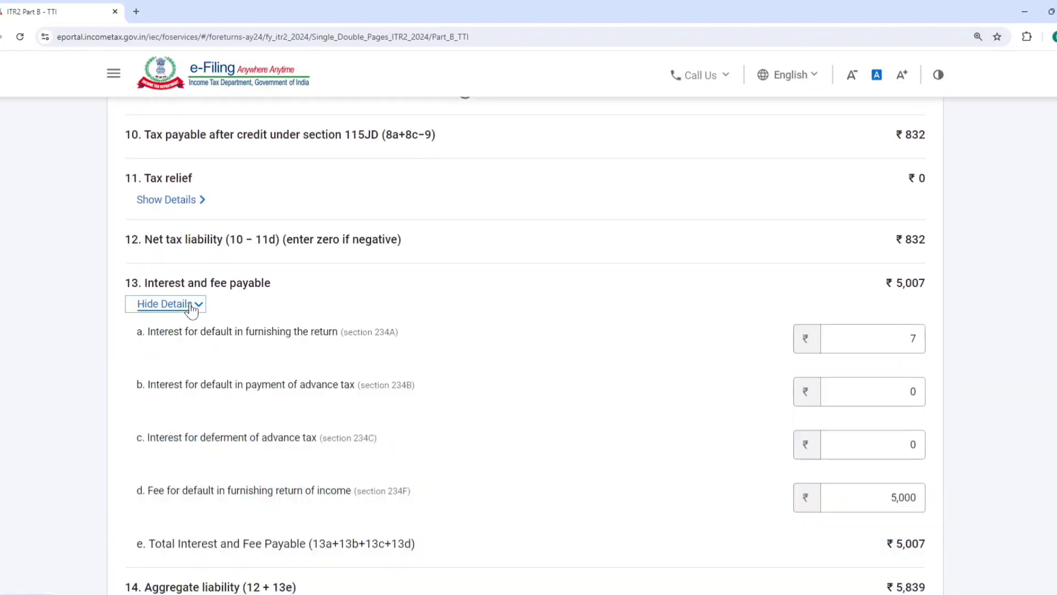
scroll(692, 375, down, 2)
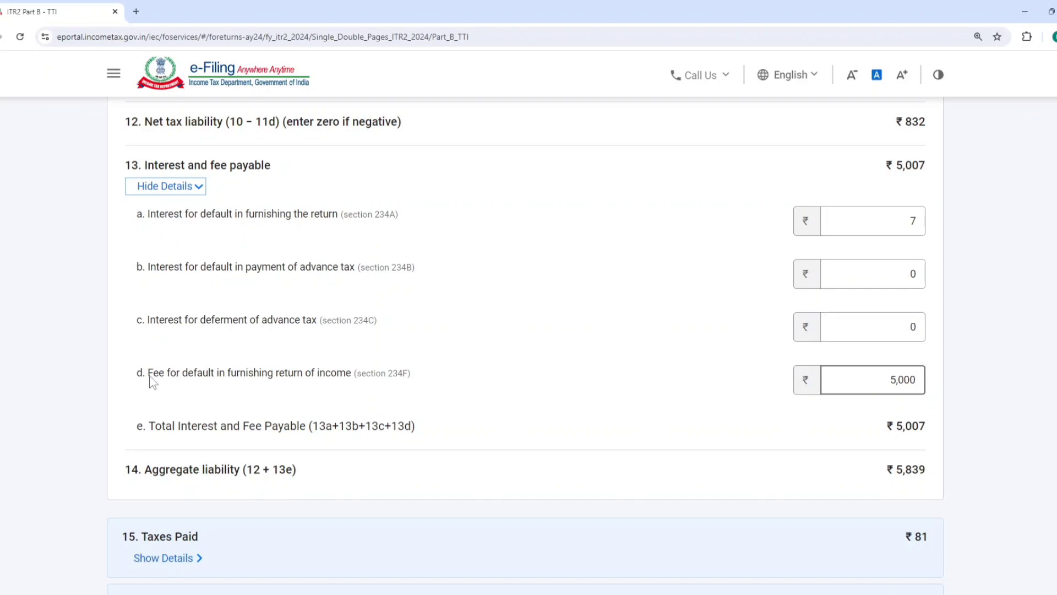
drag(144, 374, 387, 376)
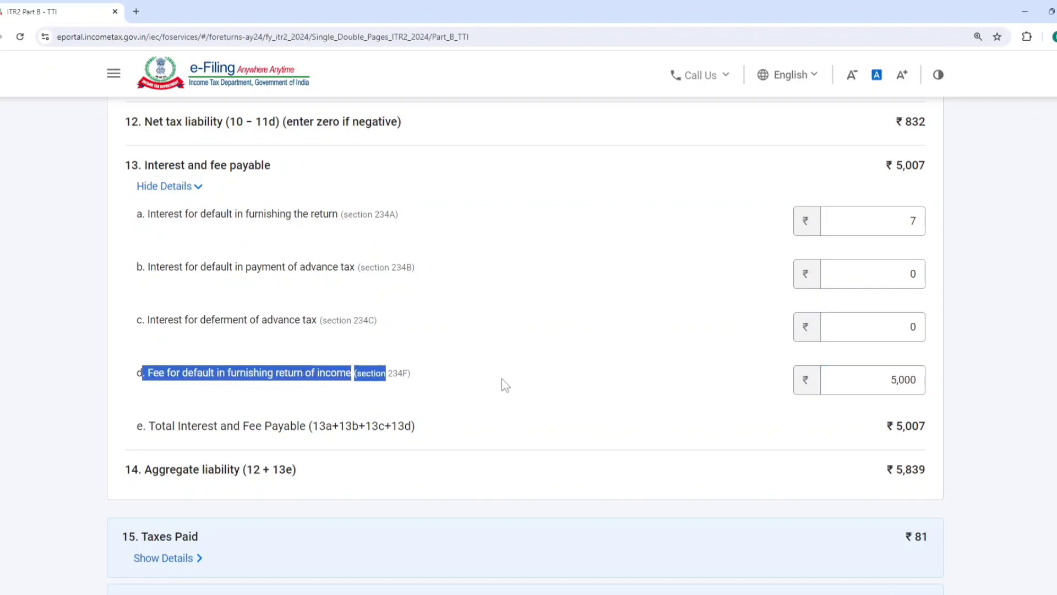
click(505, 385)
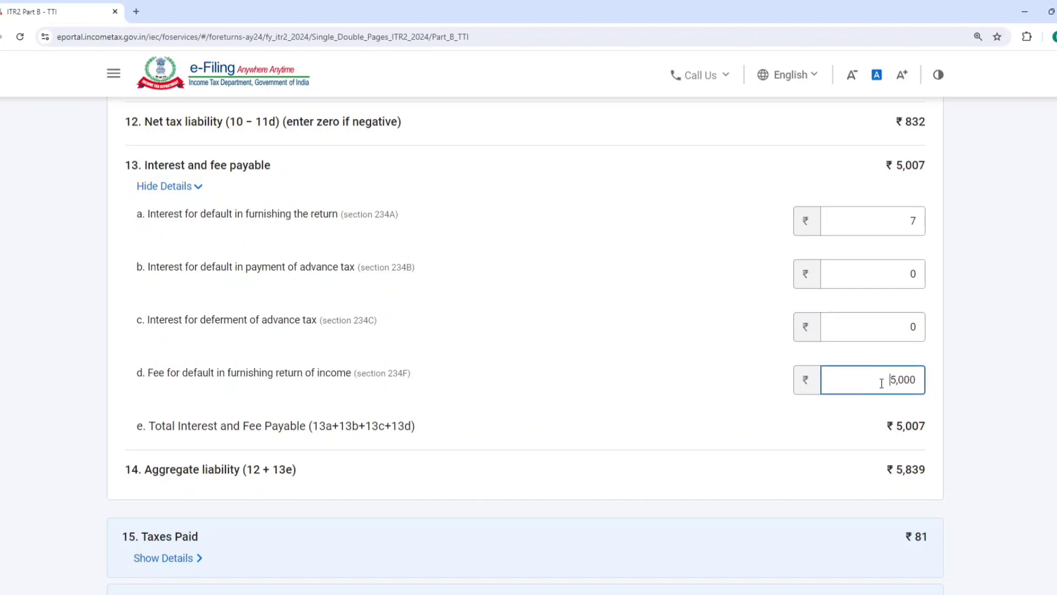
drag(880, 385, 960, 373)
click(613, 381)
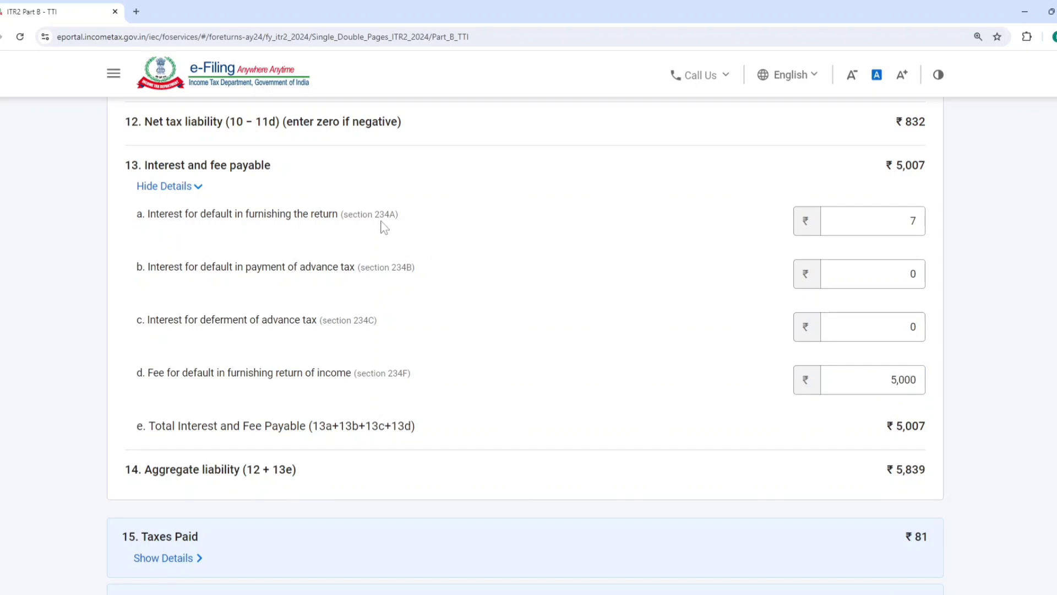
drag(377, 214, 137, 214)
click(427, 225)
scroll(440, 231, down, 7)
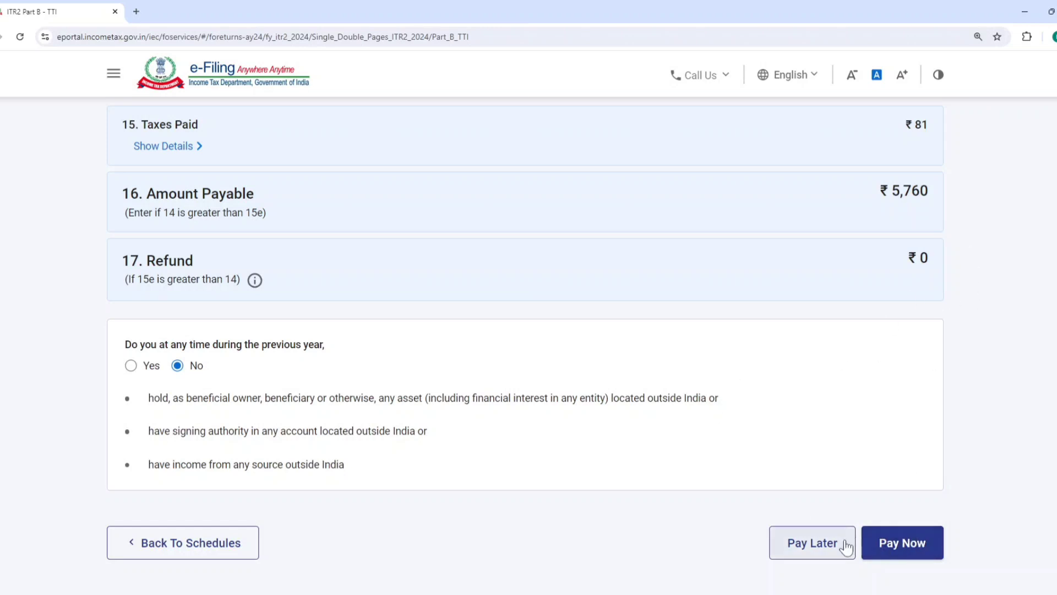
click(819, 546)
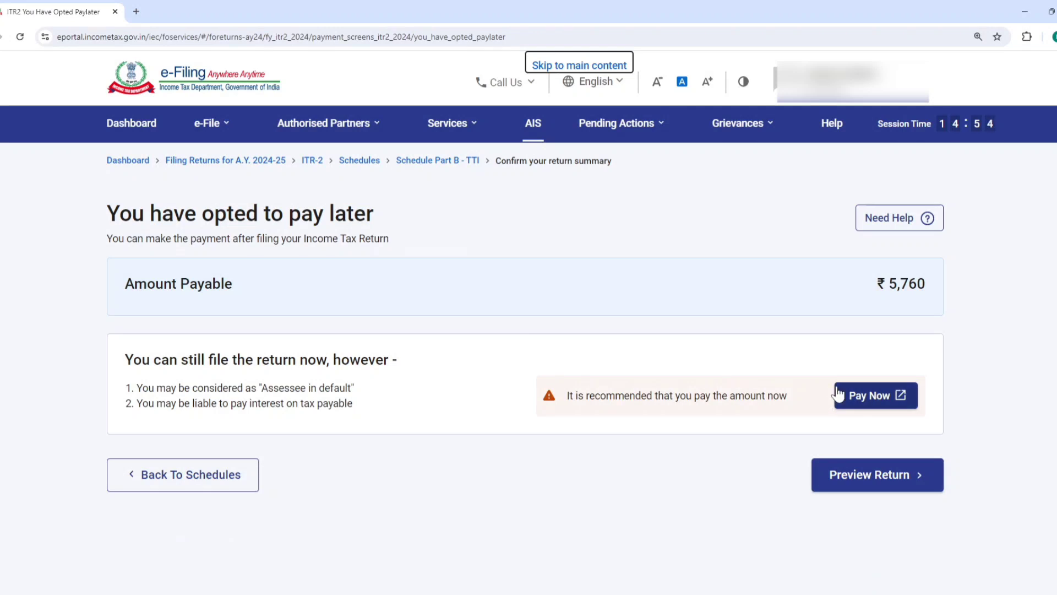
click(872, 397)
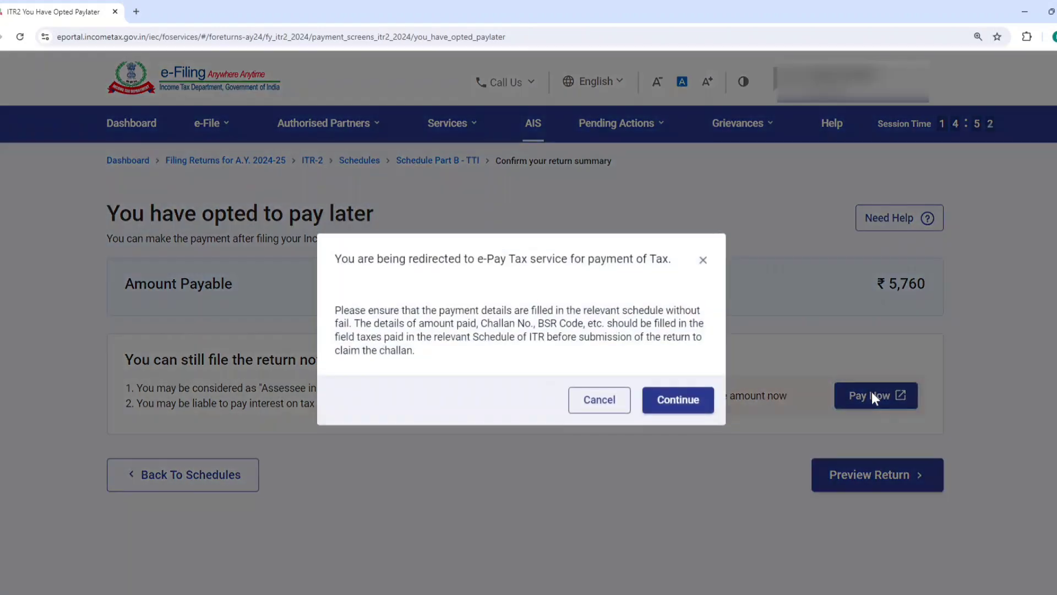
click(598, 400)
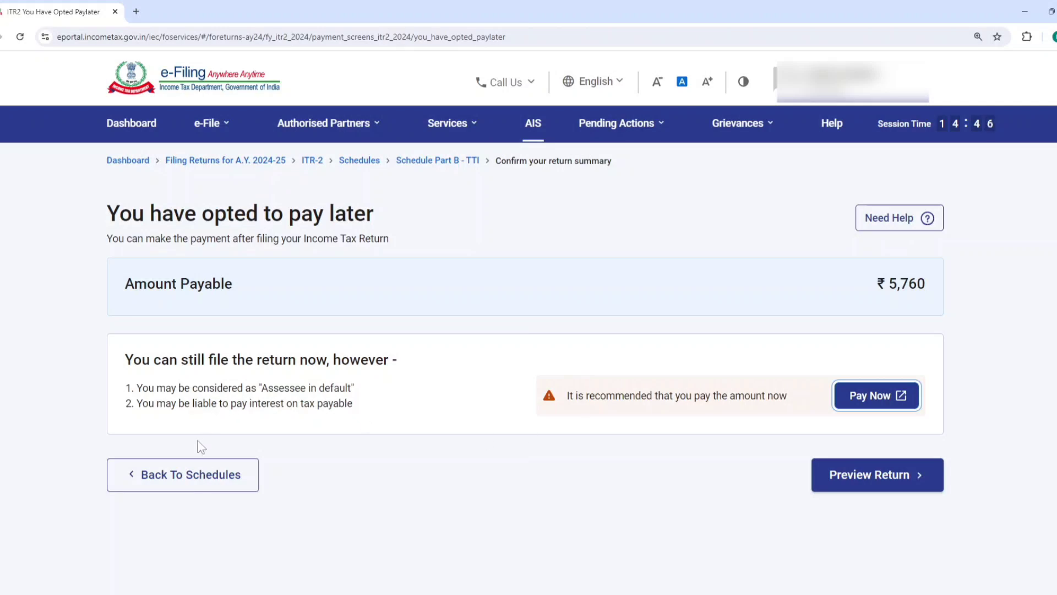
click(187, 472)
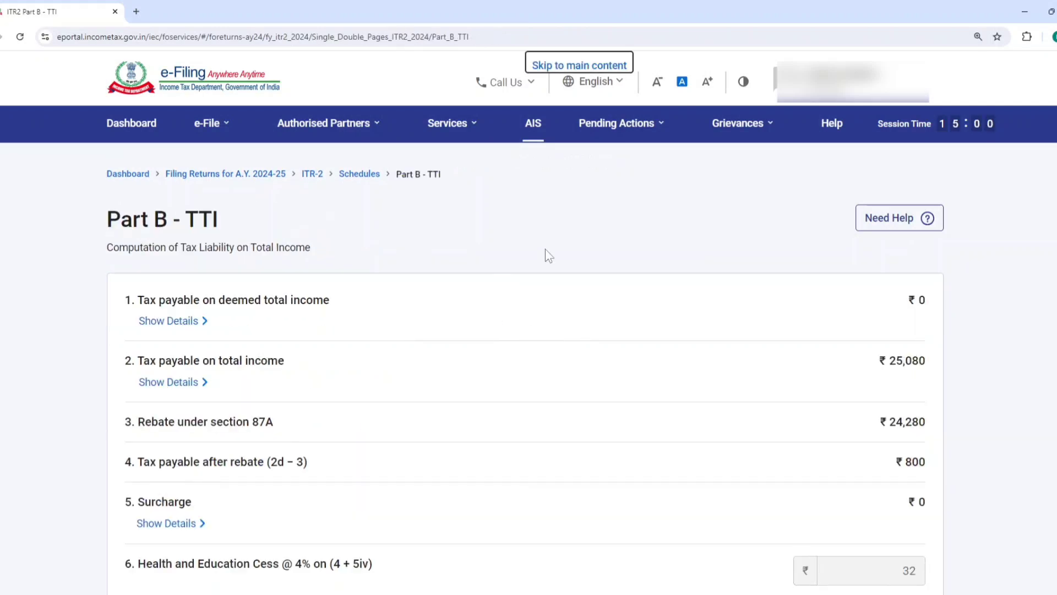
scroll(350, 342, down, 15)
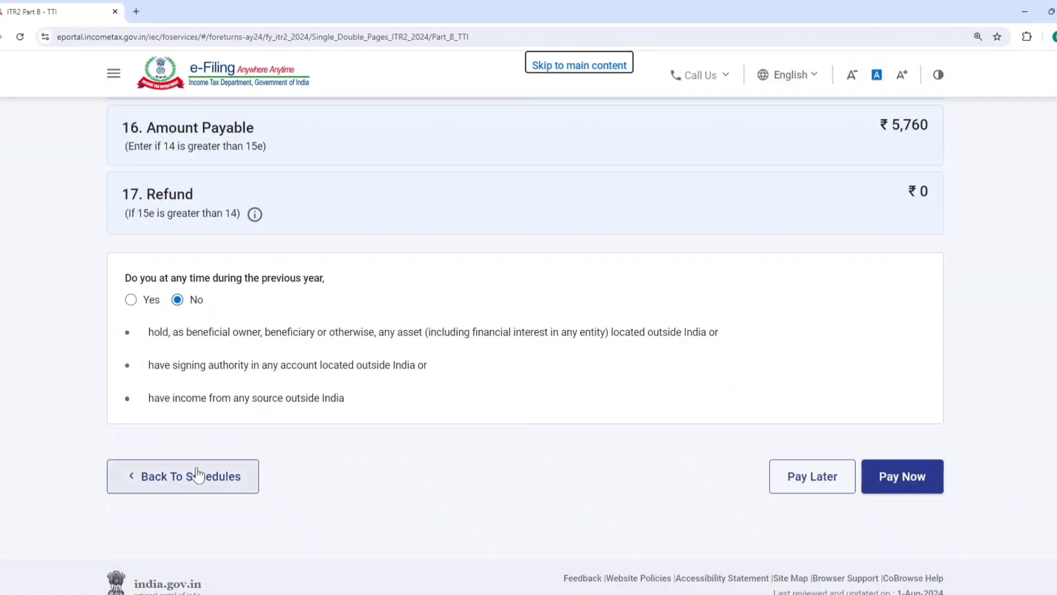
Return to the schedules, reopen Tax Paid and start a new Advance Tax and Self Assessment Tax entry
click(197, 471)
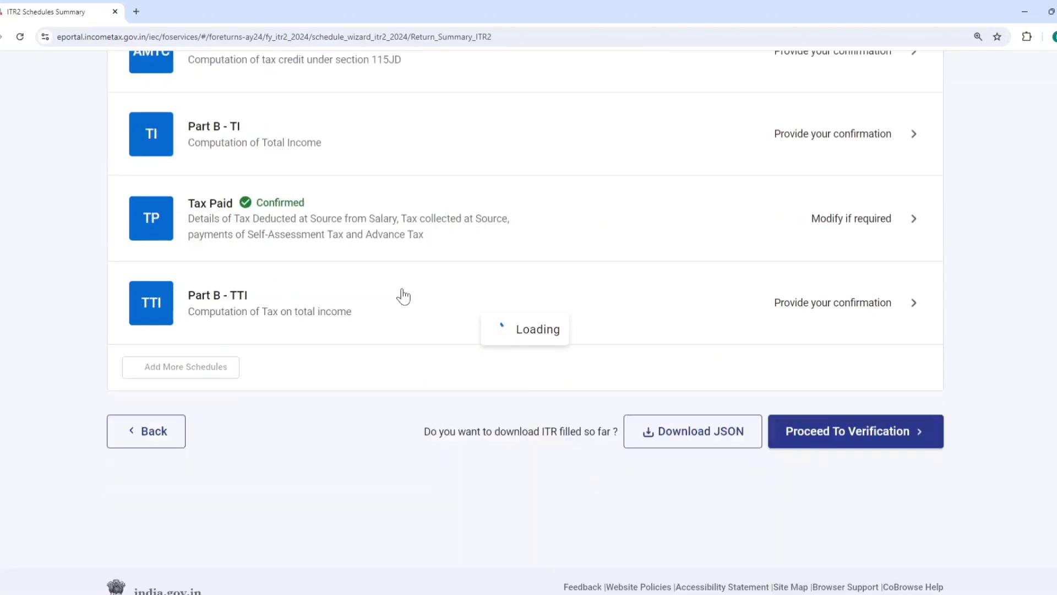
scroll(349, 318, down, 15)
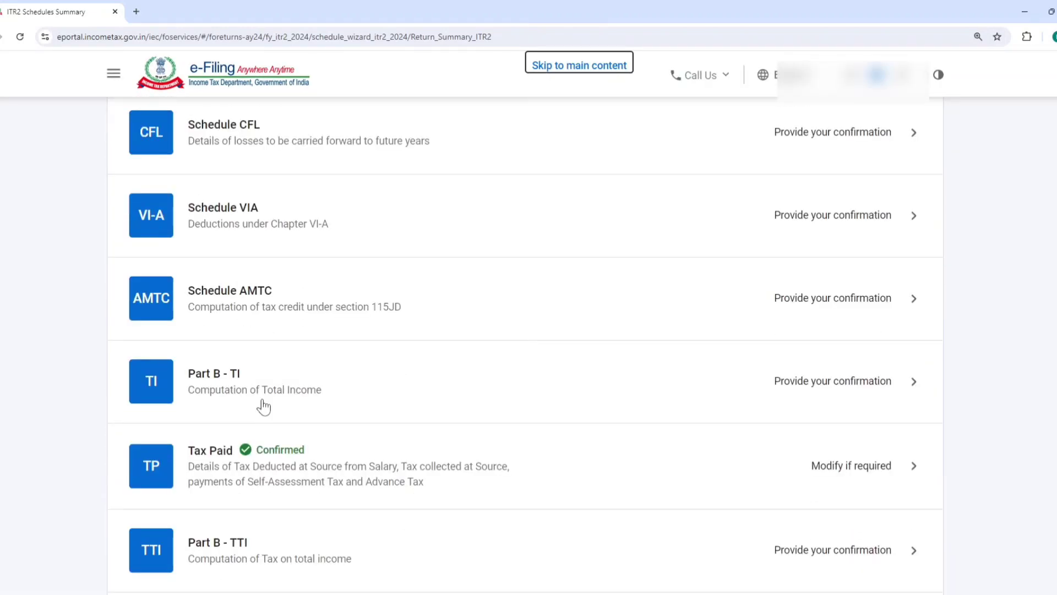
click(232, 351)
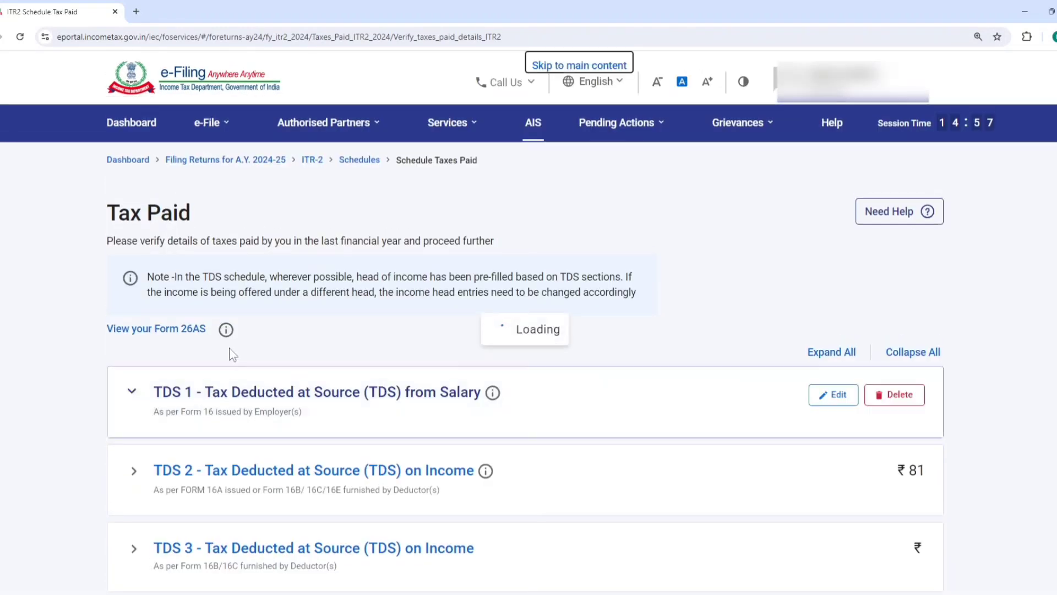
scroll(280, 392, down, 7)
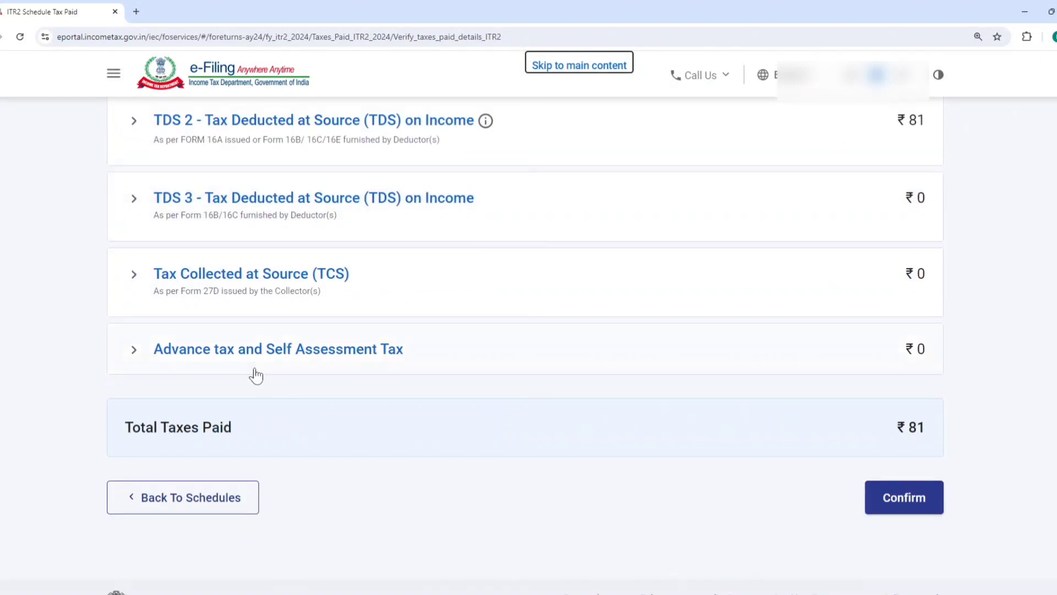
click(251, 356)
click(190, 408)
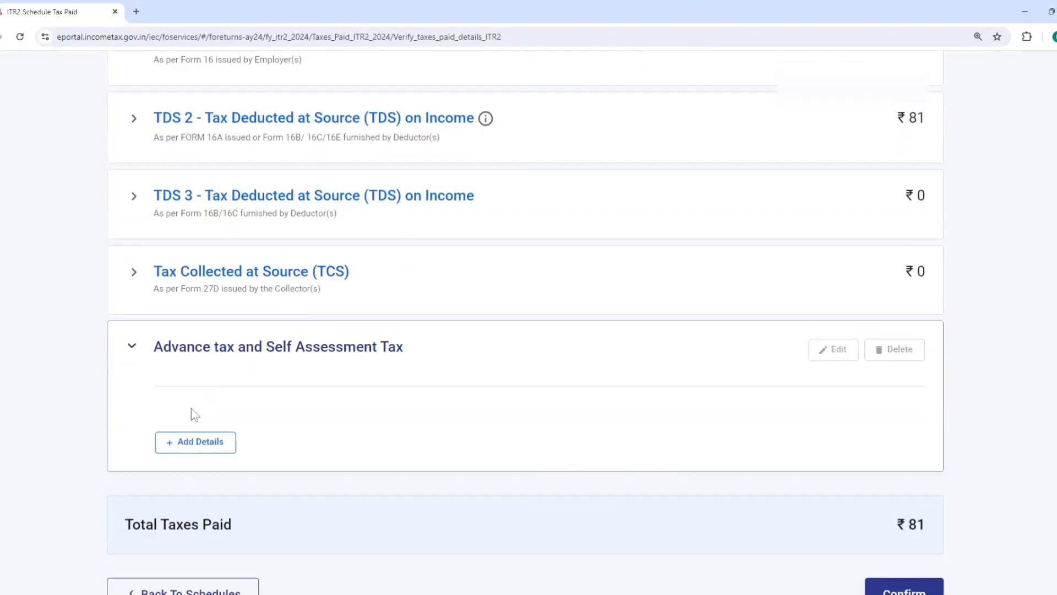
Enter BSR code 1234561 and set the deposit date to 01-Aug-2024 for the tax payment
click(279, 315)
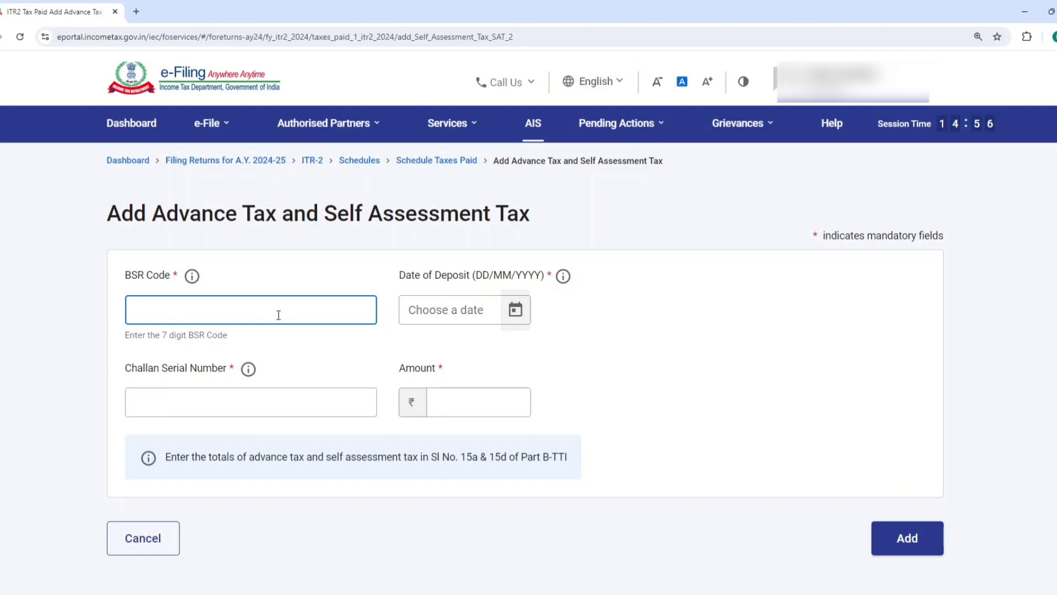
text(123456)
click(414, 319)
click(349, 314)
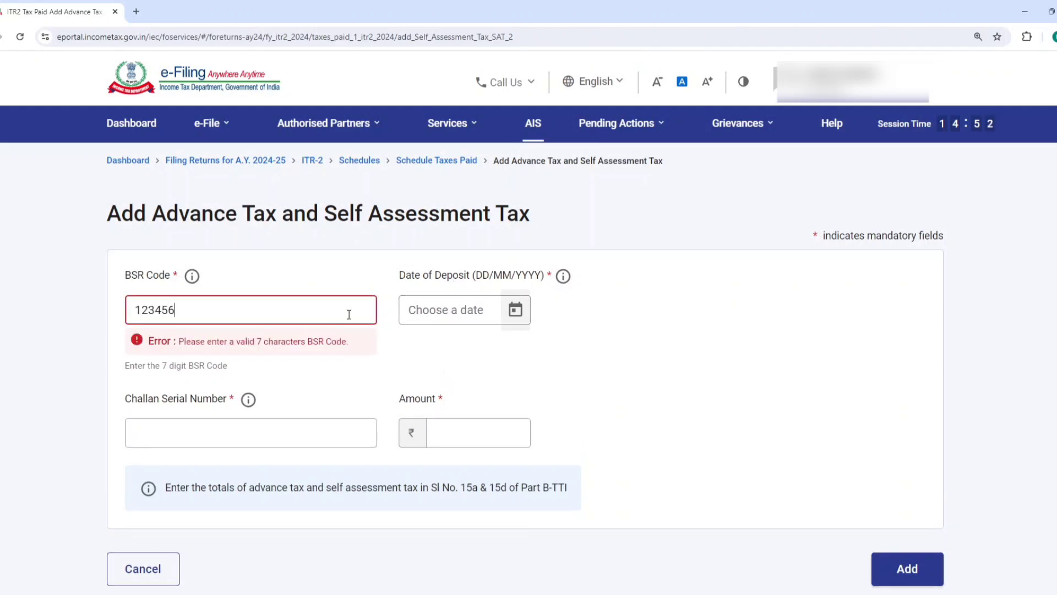
click(644, 291)
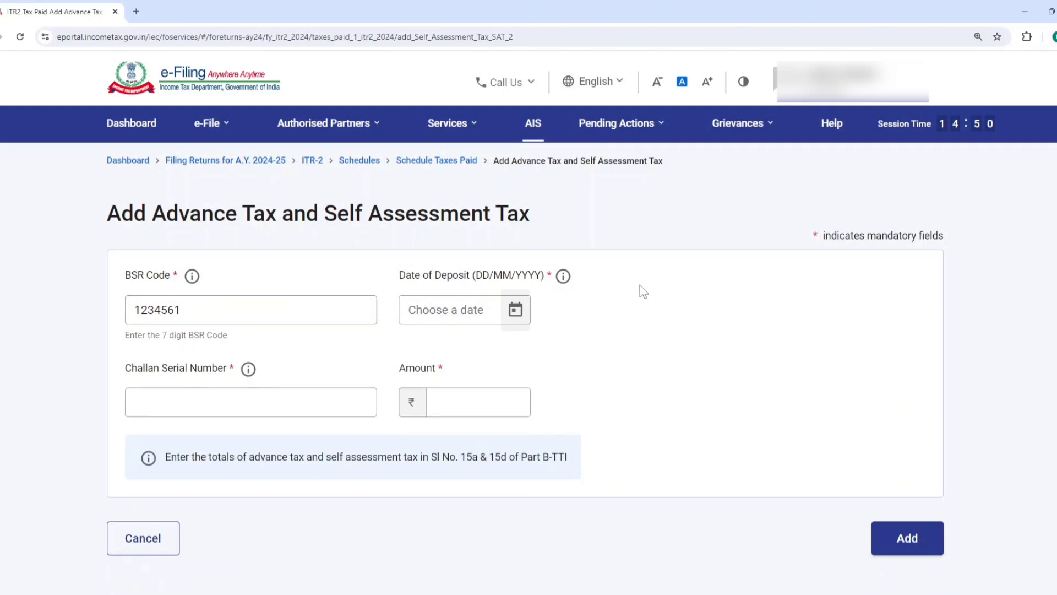
click(515, 309)
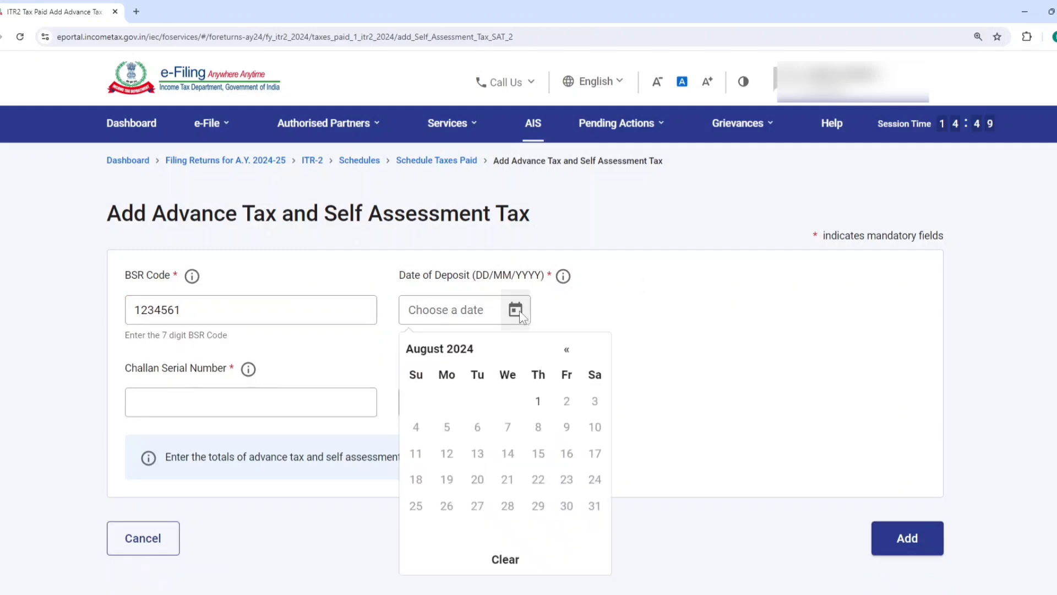
click(539, 403)
Enter the challan serial number, set the amount to ₹5,900 and add the self assessment tax payment
click(266, 401)
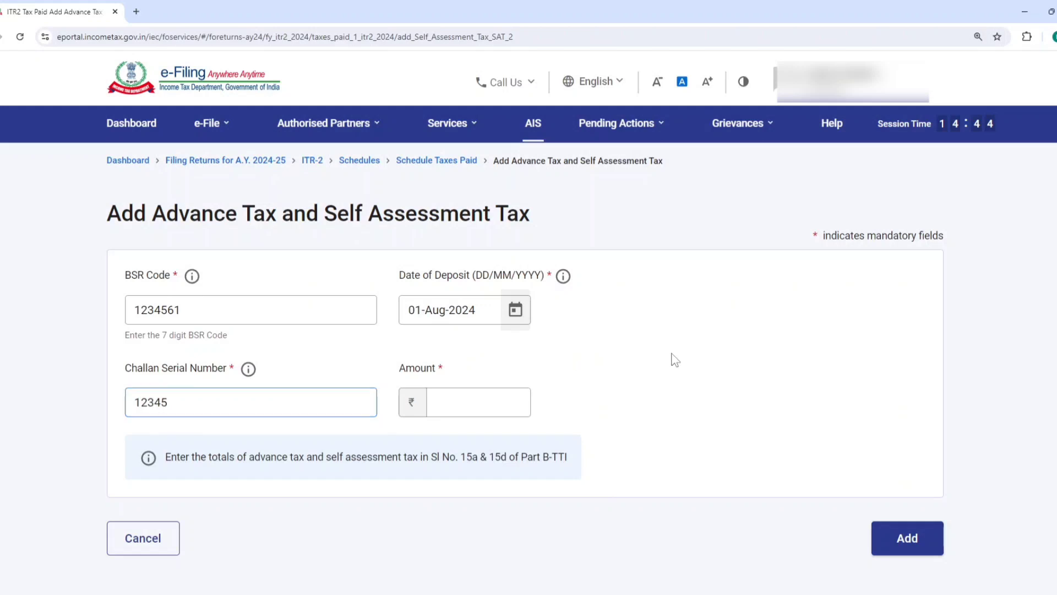
click(490, 402)
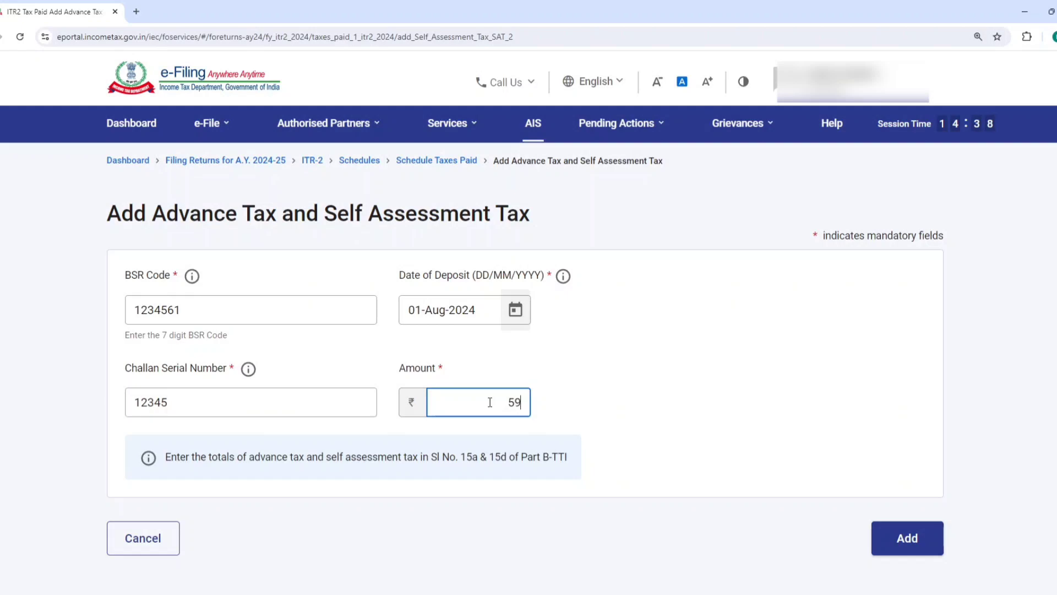
click(728, 394)
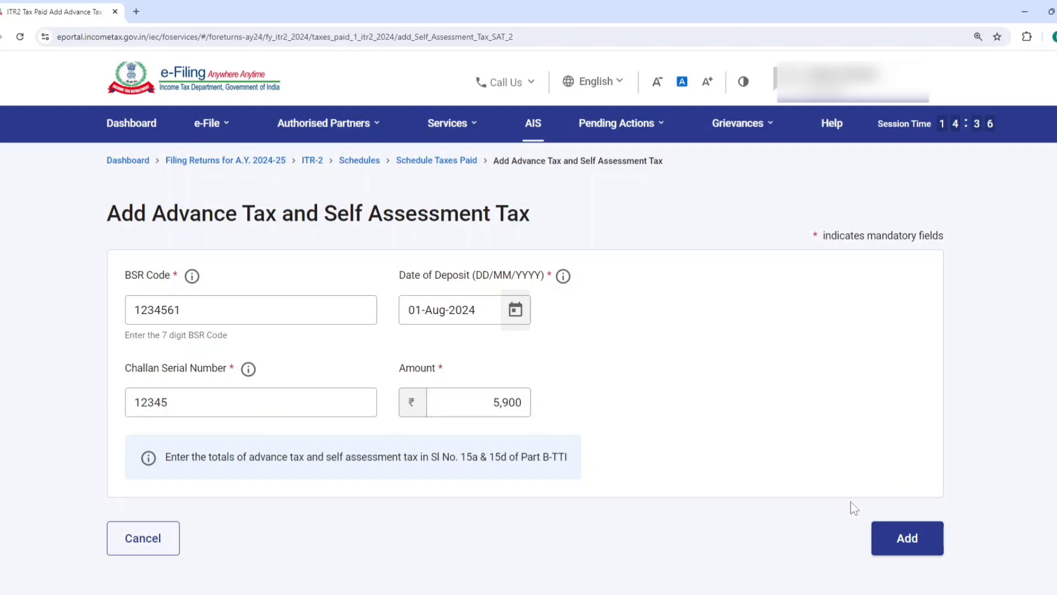
click(908, 540)
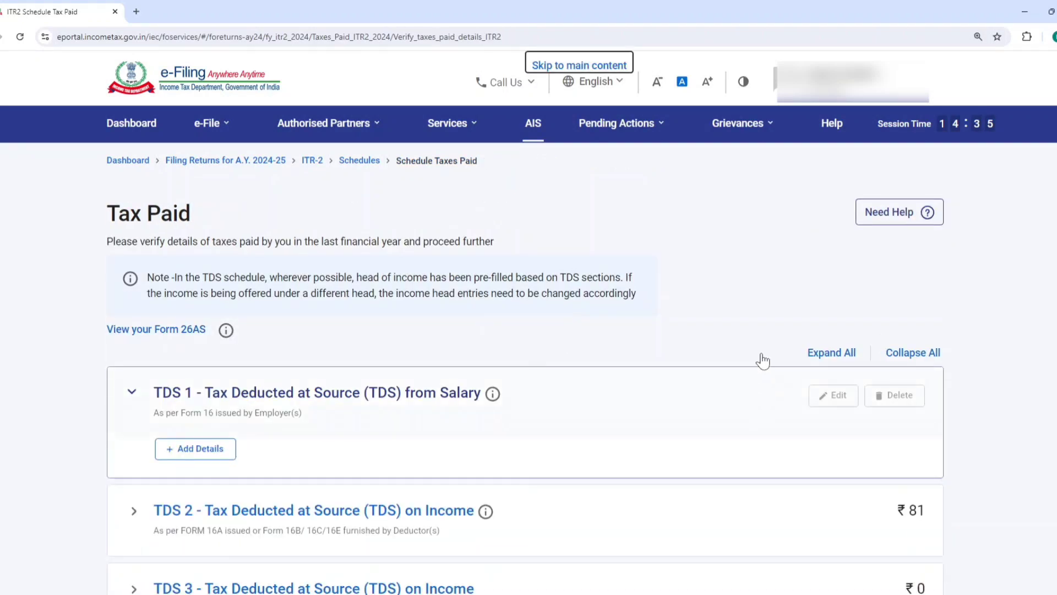
Confirm the Tax Paid schedule and reopen Part B - TTI from the schedule summary
scroll(762, 366, down, 7)
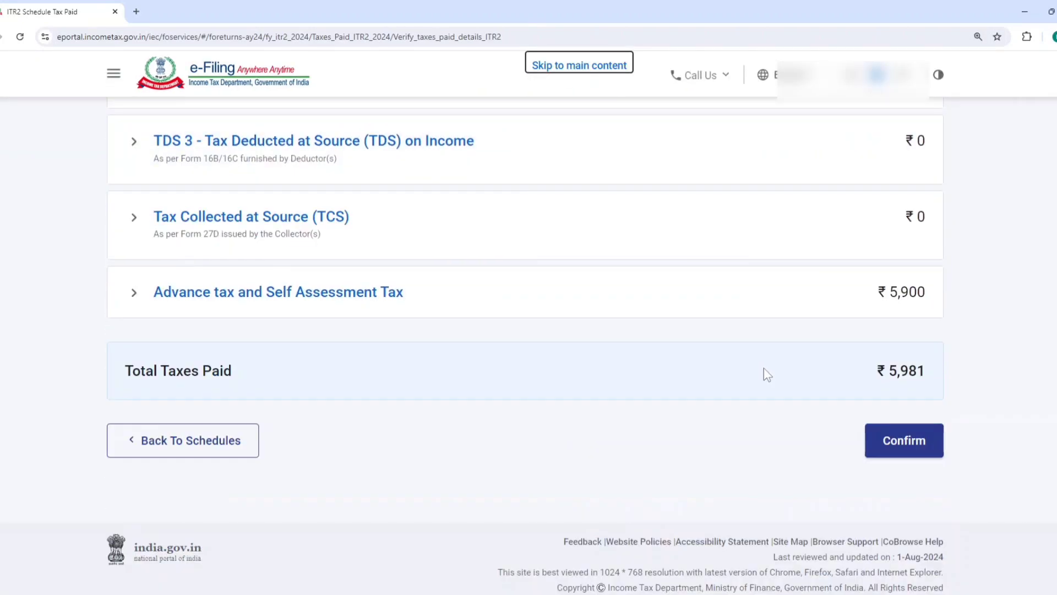
click(899, 439)
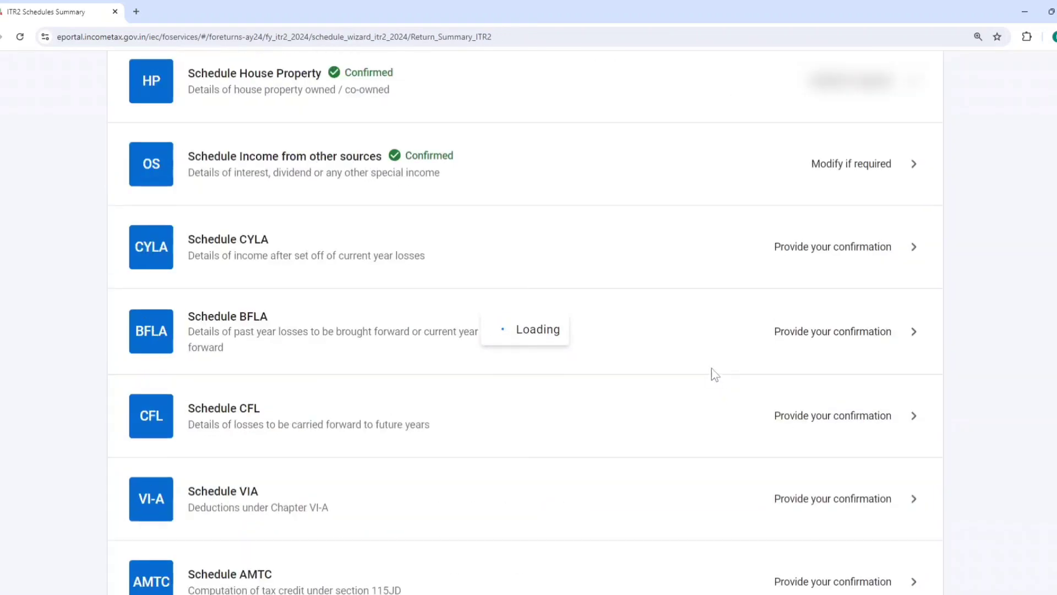
scroll(712, 376, down, 2)
scroll(713, 378, down, 10)
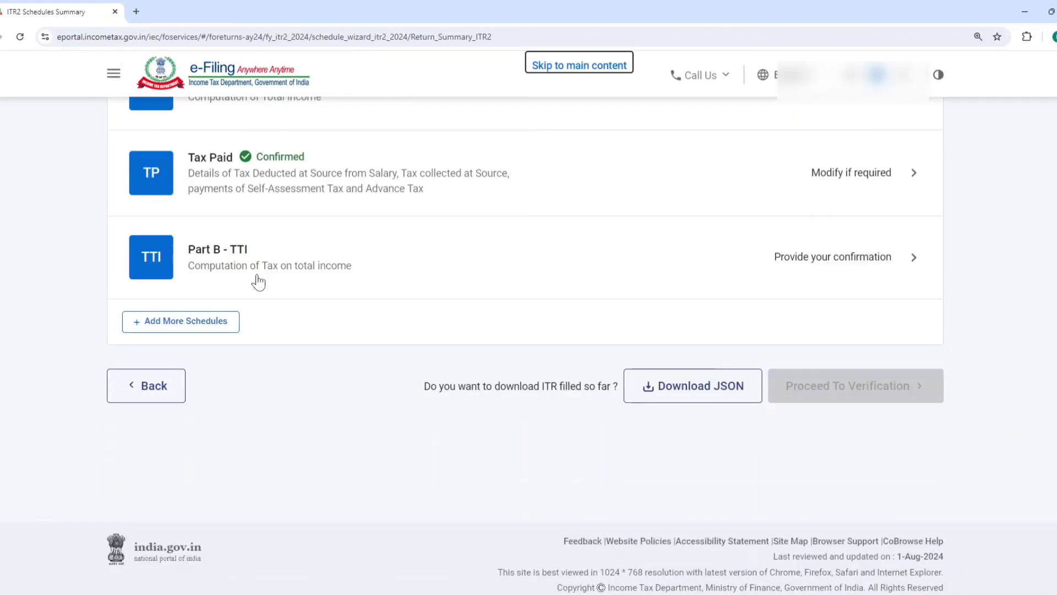
click(259, 280)
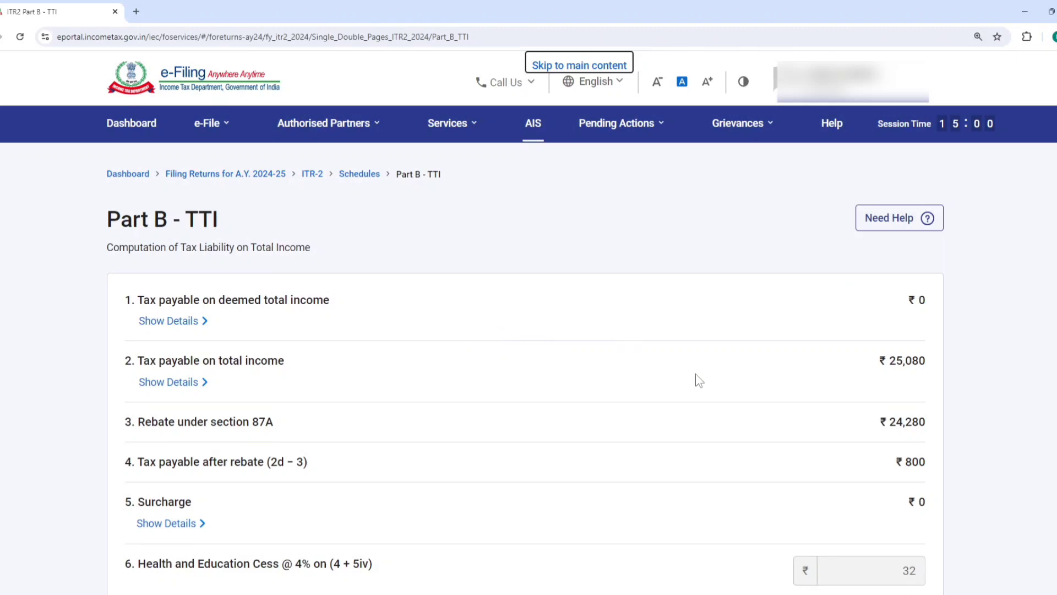
Check the taxes paid, amount payable and refund in Part B - TTI, and continue to the return preview stage
scroll(760, 394, down, 15)
scroll(857, 314, up, 2)
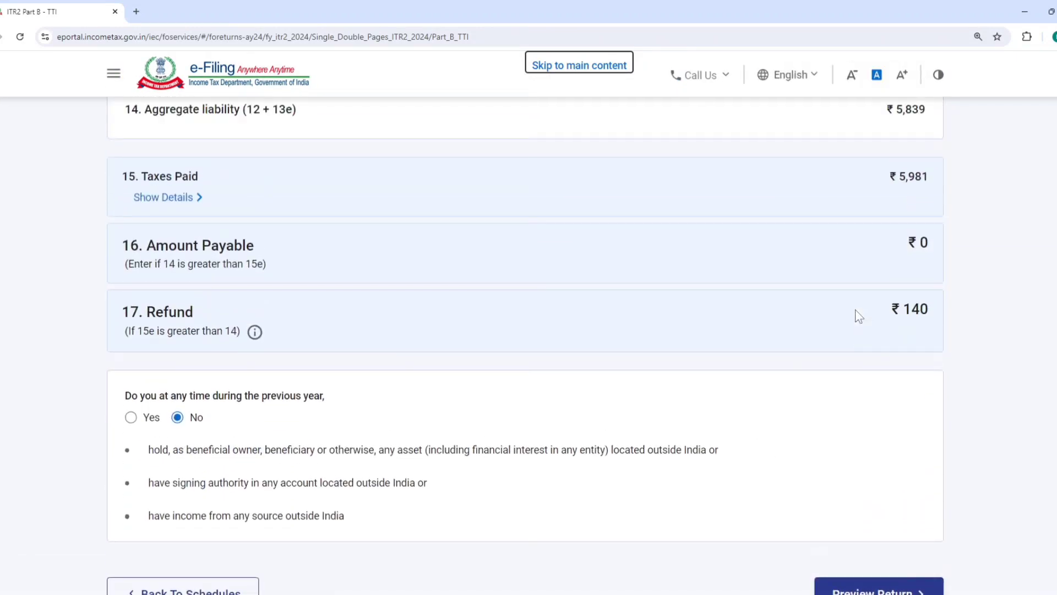
scroll(861, 307, up, 1)
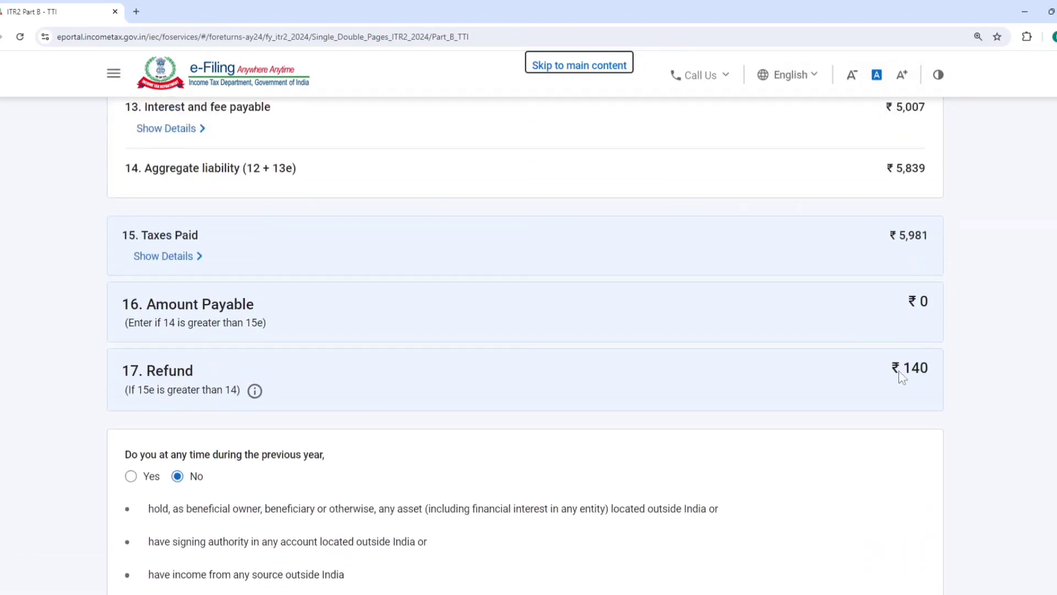
scroll(898, 374, down, 4)
click(879, 428)
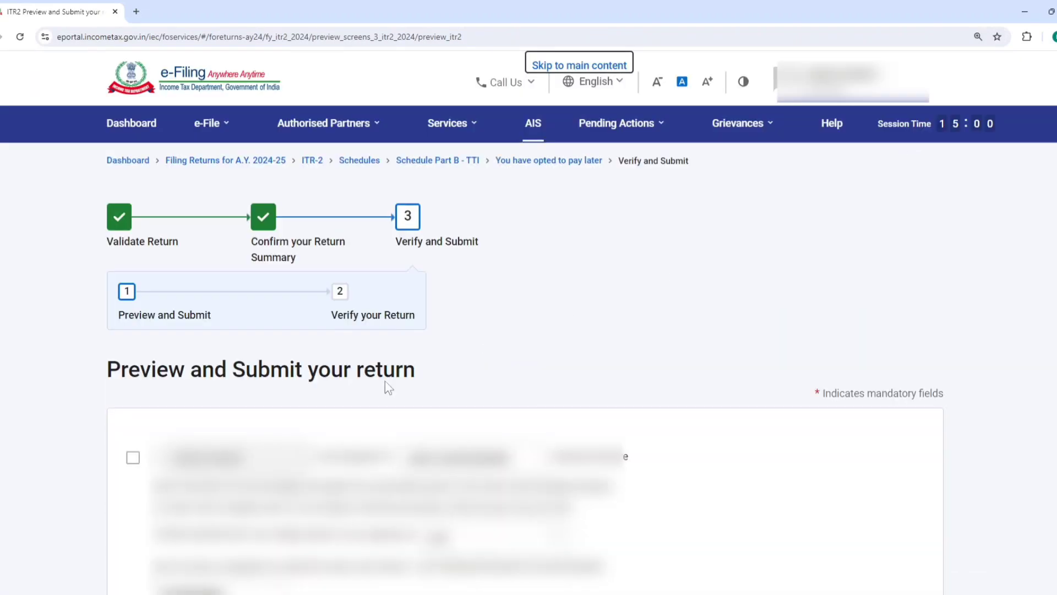
Tick the declaration and proceed to the preview, leaving the Tax Return Preparer details blank
click(133, 458)
scroll(134, 465, down, 10)
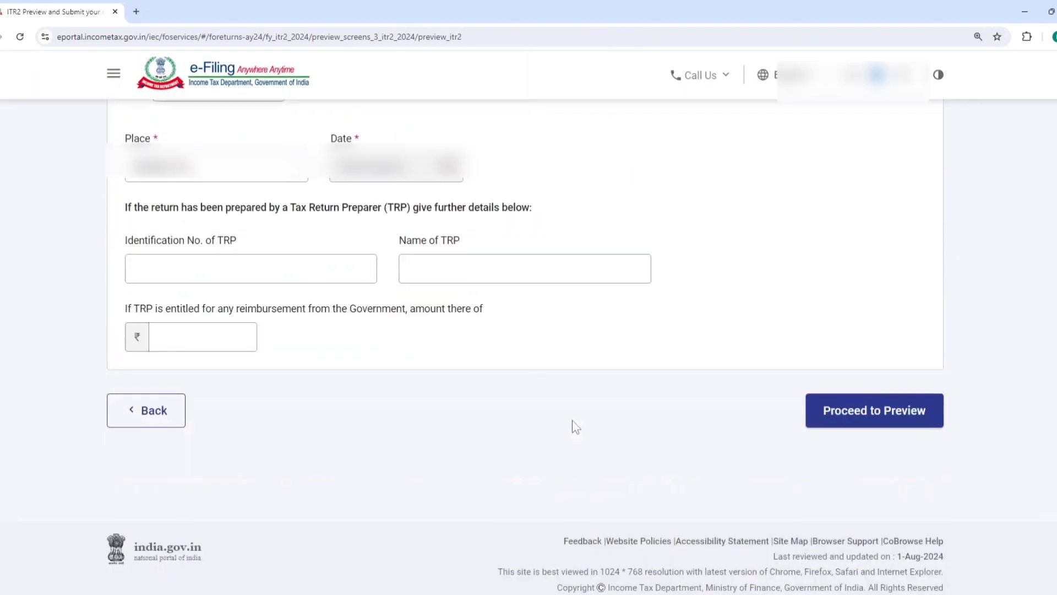
click(886, 424)
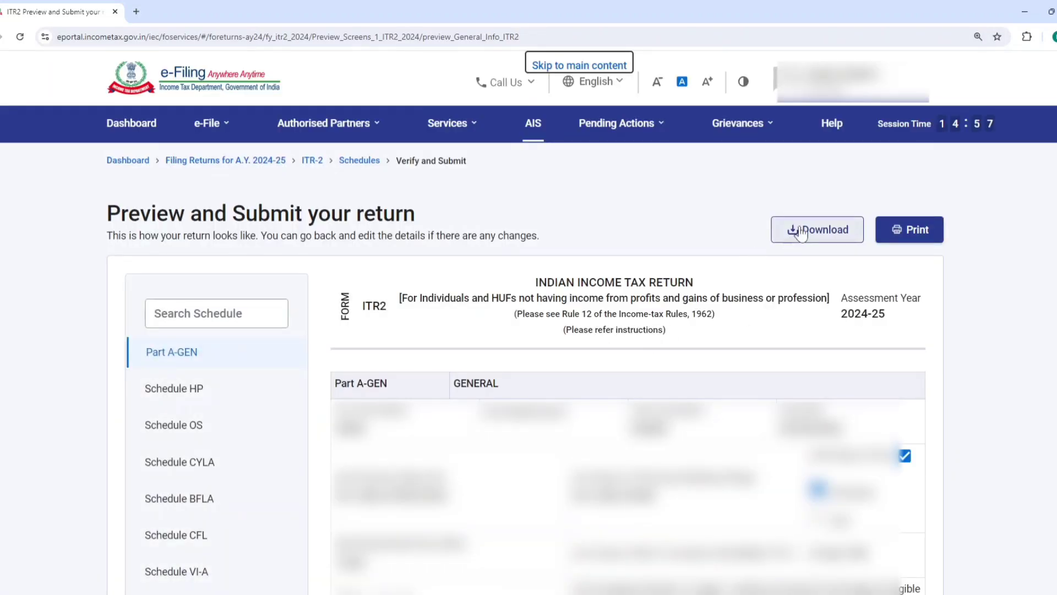
Go through the ITR-2 preview to its end and proceed to validation
scroll(732, 418, down, 1)
scroll(733, 419, down, 15)
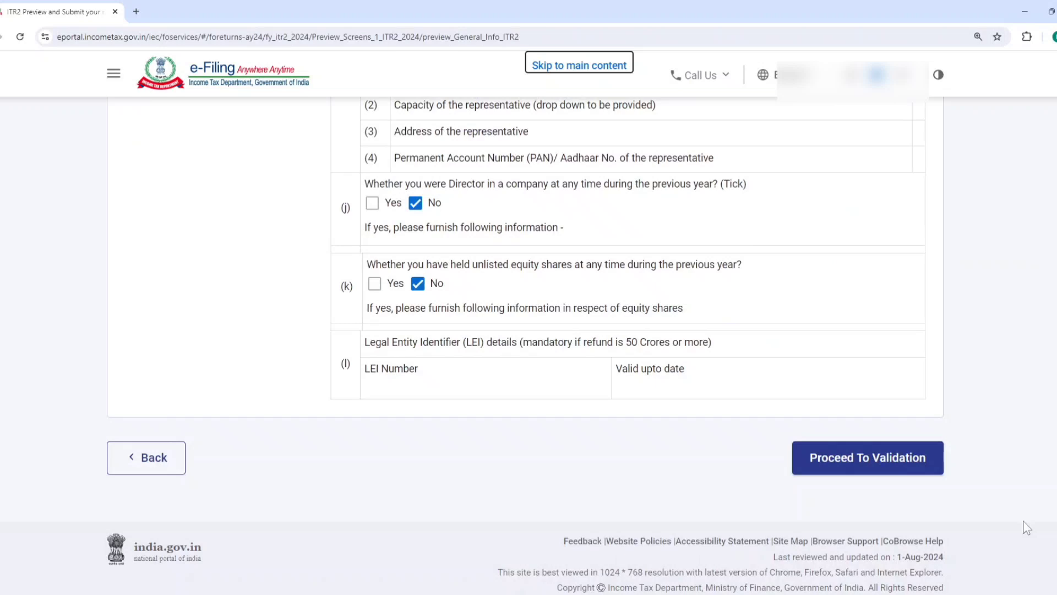
click(892, 462)
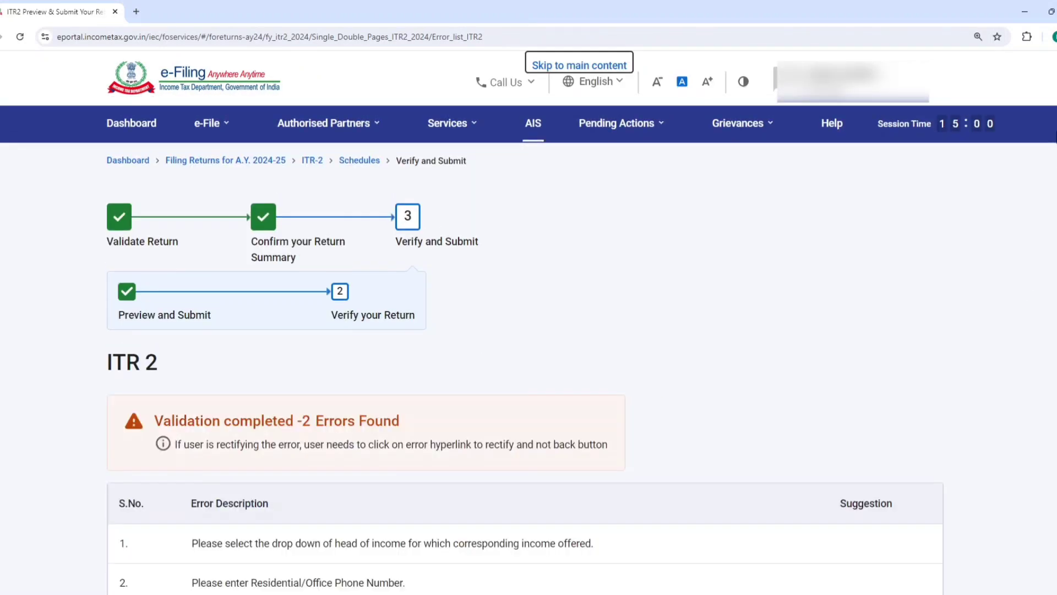
Open the validation error about selecting the head of income for rectification and go back to the error list
scroll(881, 339, down, 3)
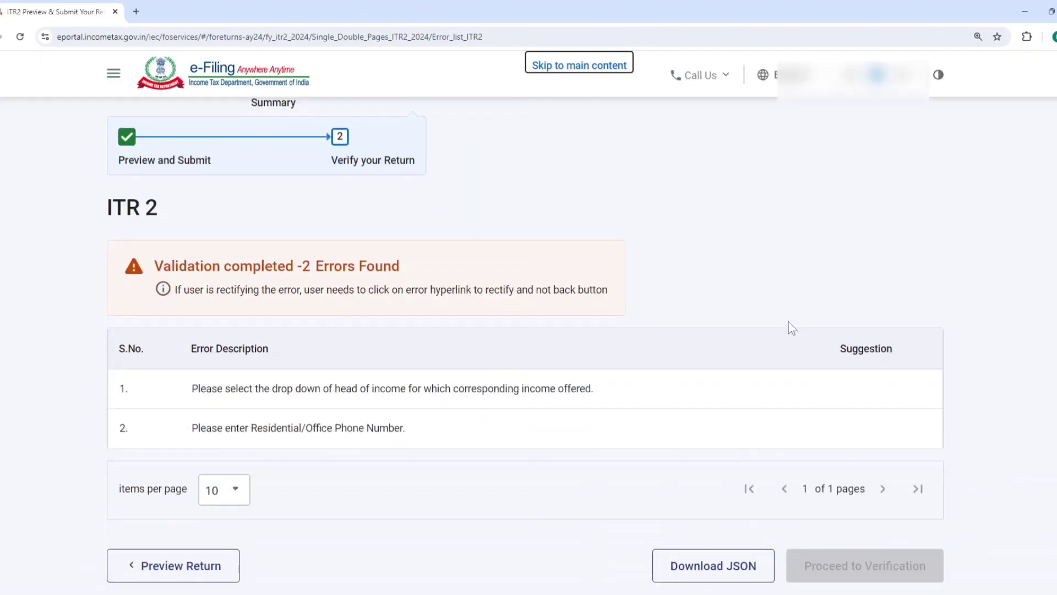
click(527, 391)
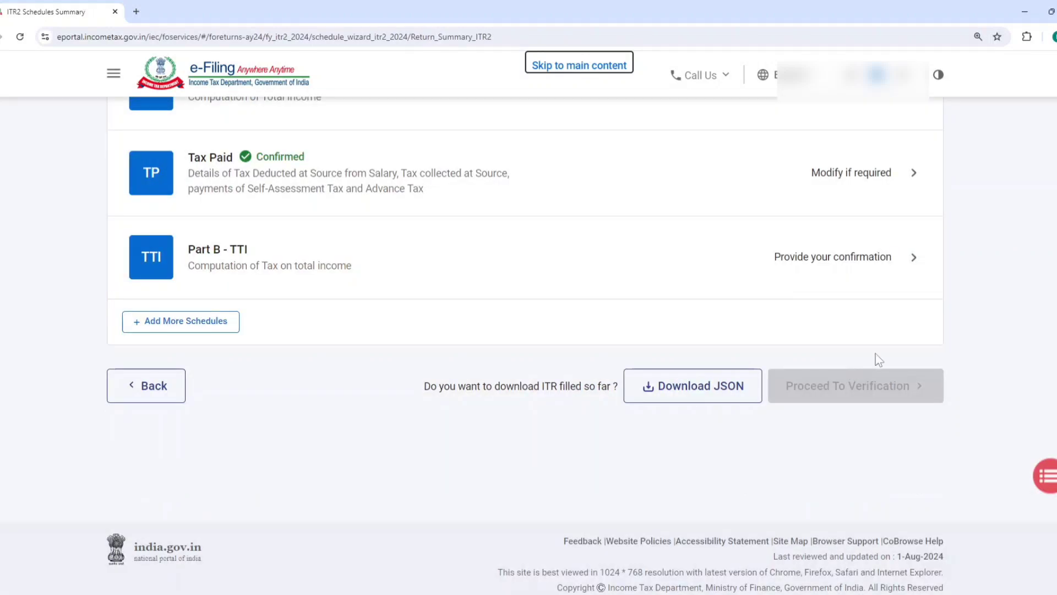
click(1052, 483)
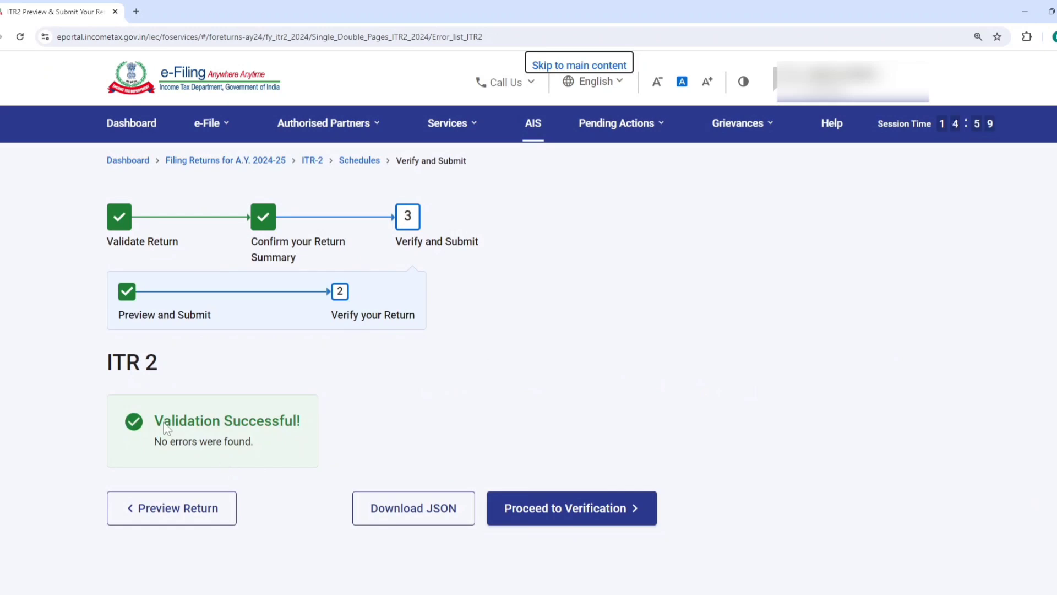
Check the validation result, proceed to verification and continue with the e-Verify Now method
drag(155, 421, 306, 424)
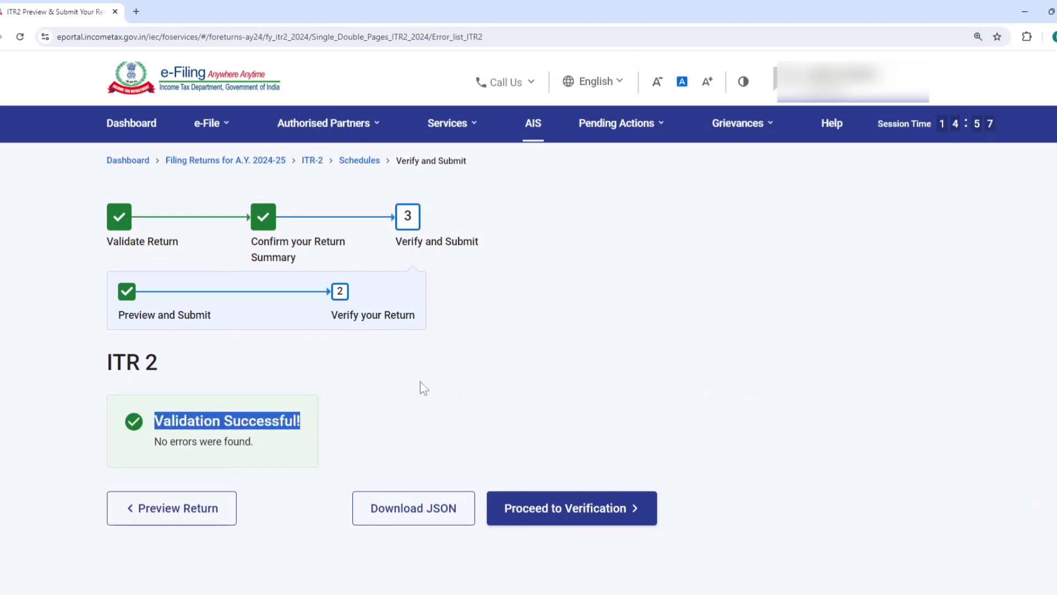
click(555, 516)
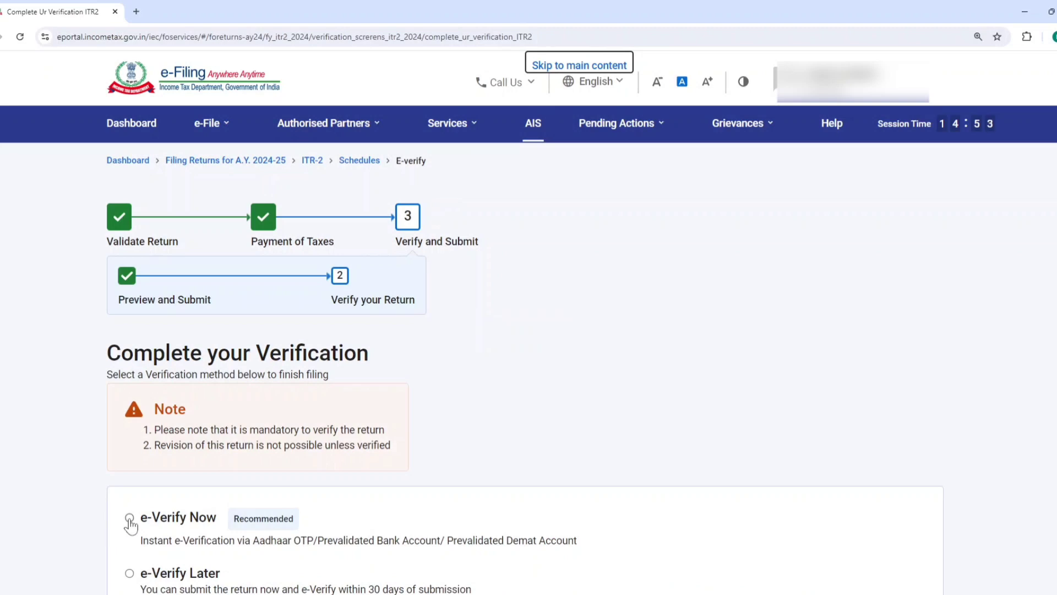
click(130, 518)
scroll(385, 451, down, 5)
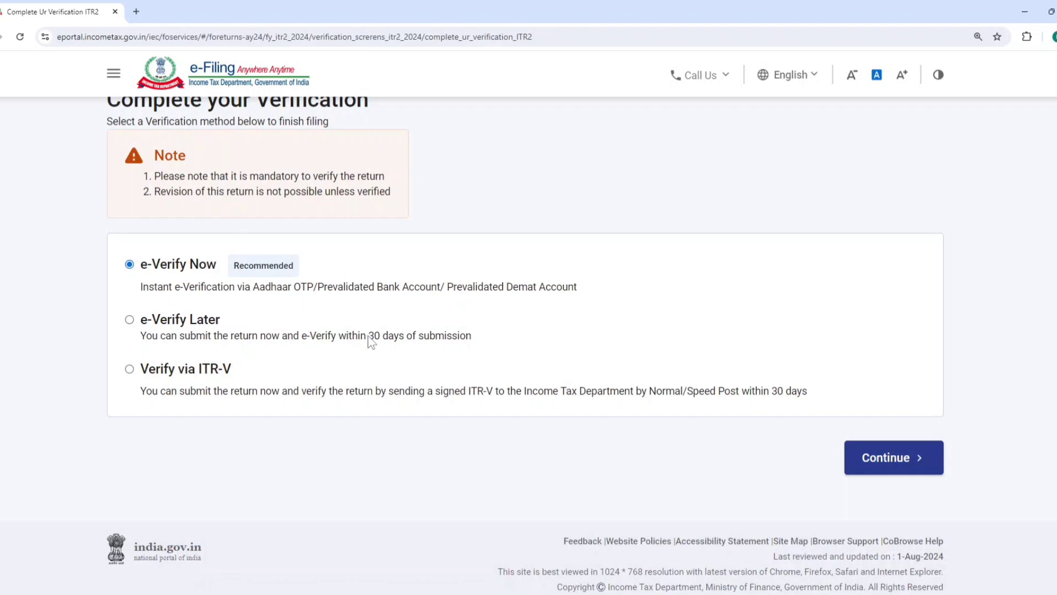
click(884, 458)
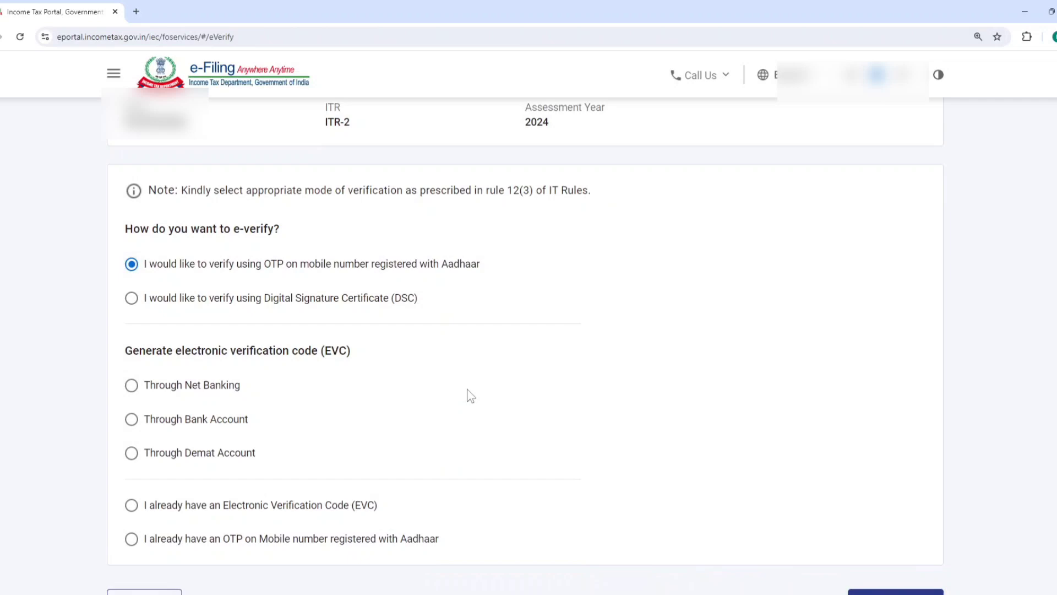
Continue with Aadhaar OTP verification, agree to validate the Aadhaar details, generate the OTP and enter it in the OTP field
click(895, 591)
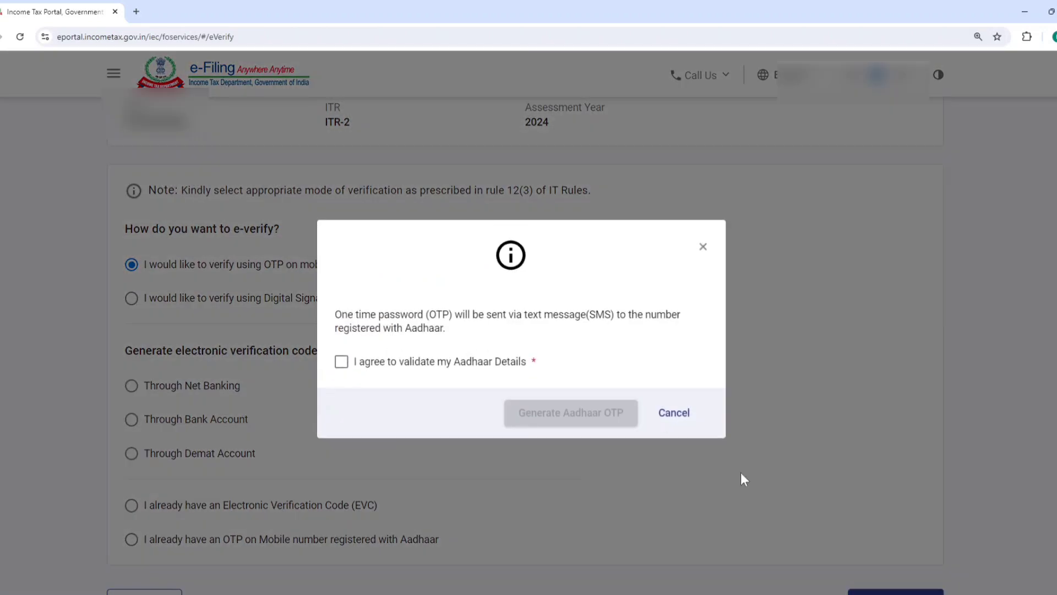
click(385, 362)
click(566, 413)
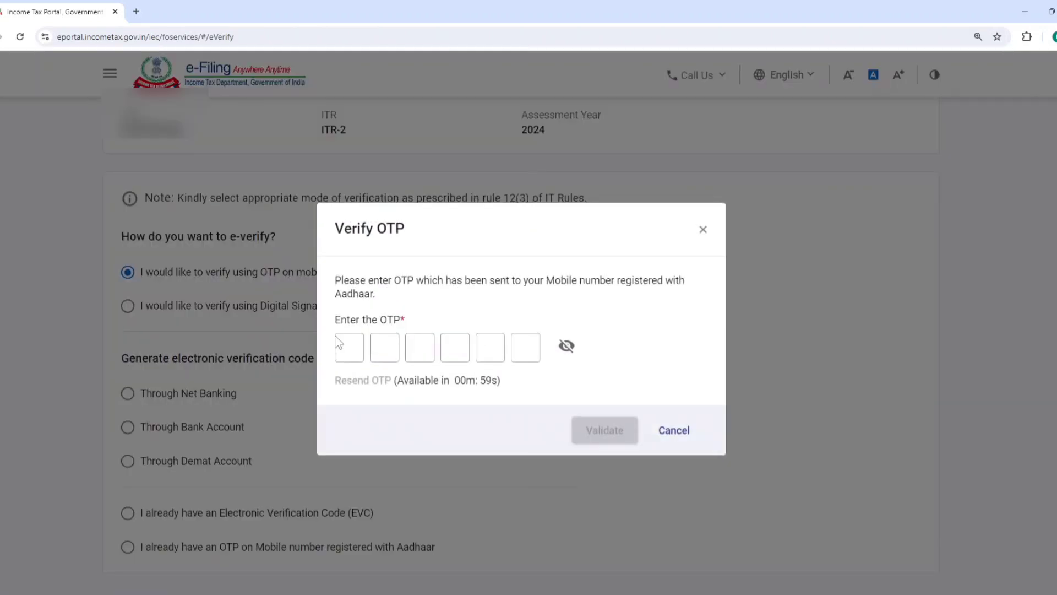
click(343, 341)
text(123456)
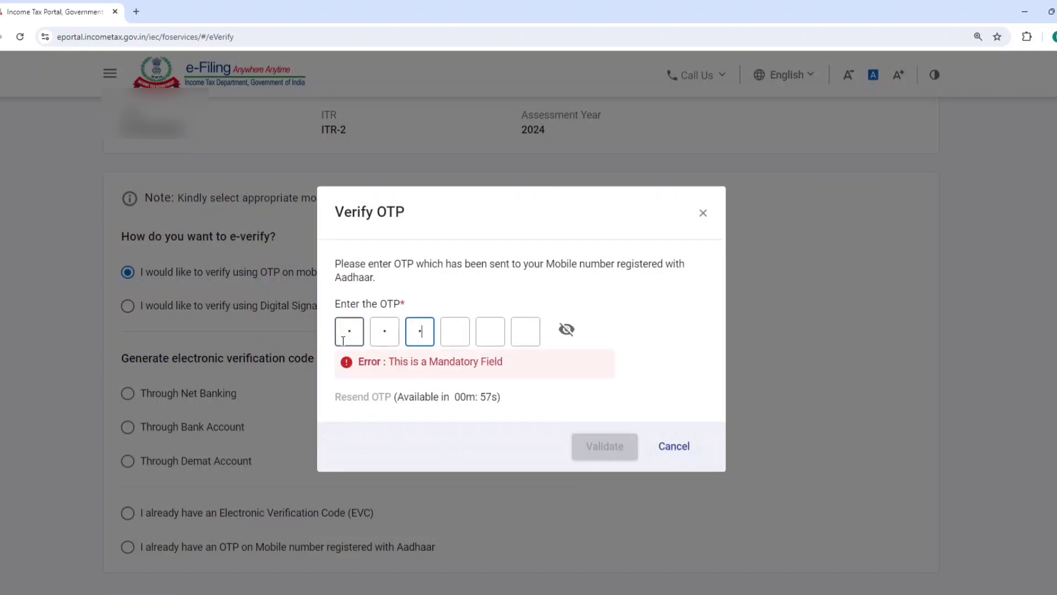